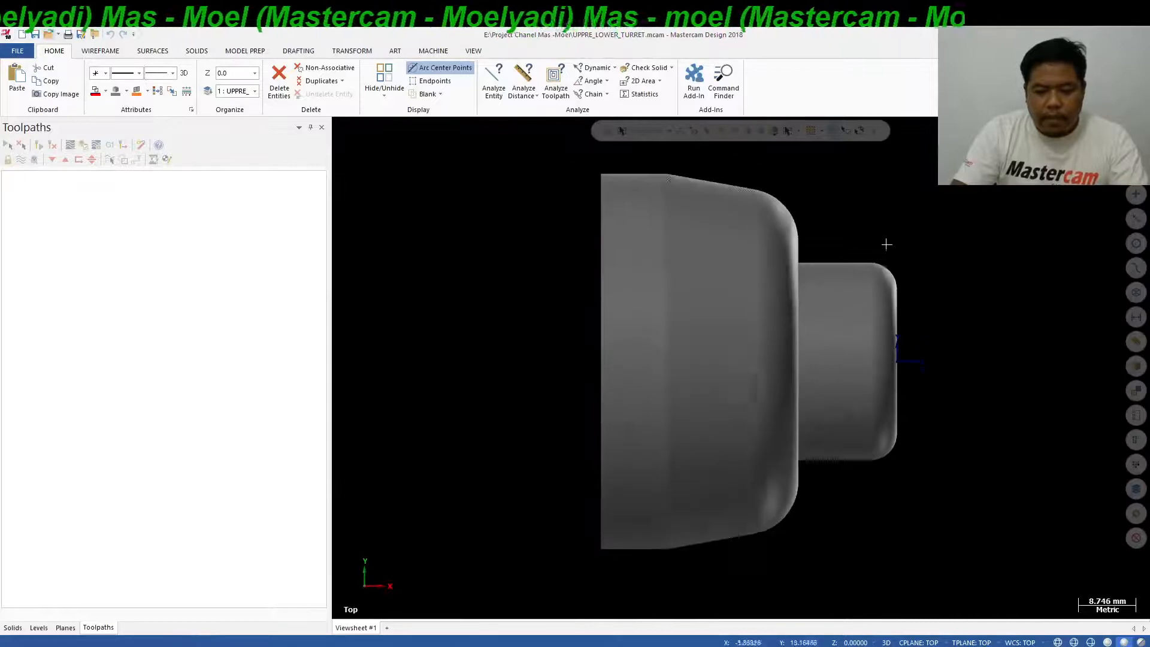
pyautogui.scroll(1, 886, 246)
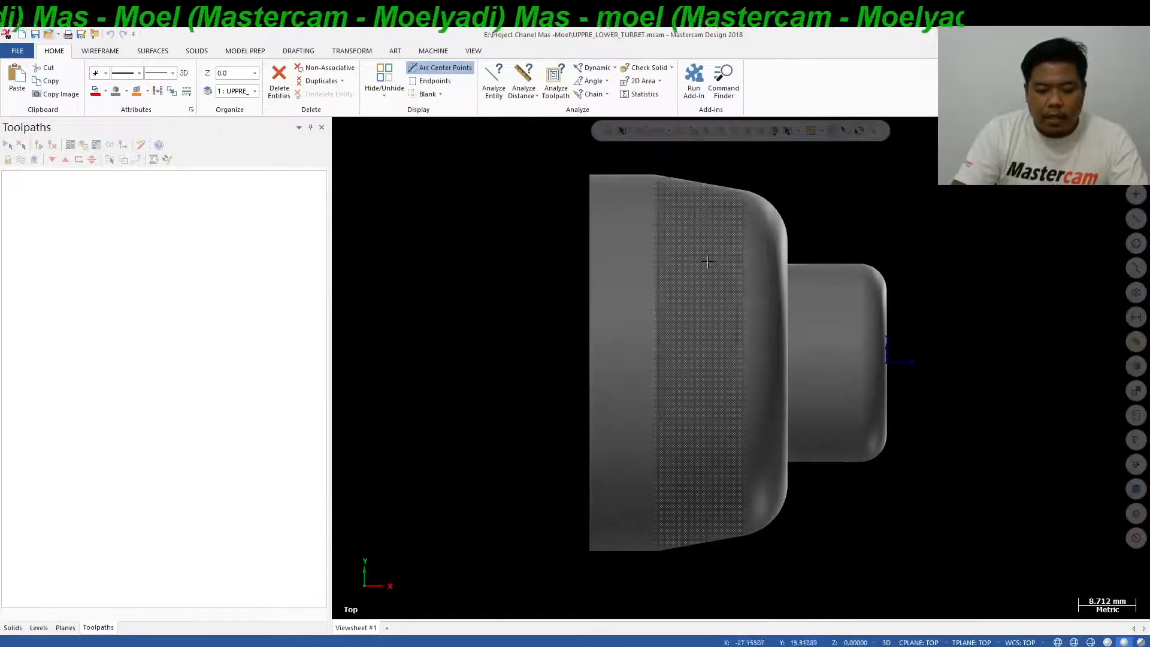
pyautogui.scroll(-2, 656, 272)
pyautogui.scroll(1, 626, 201)
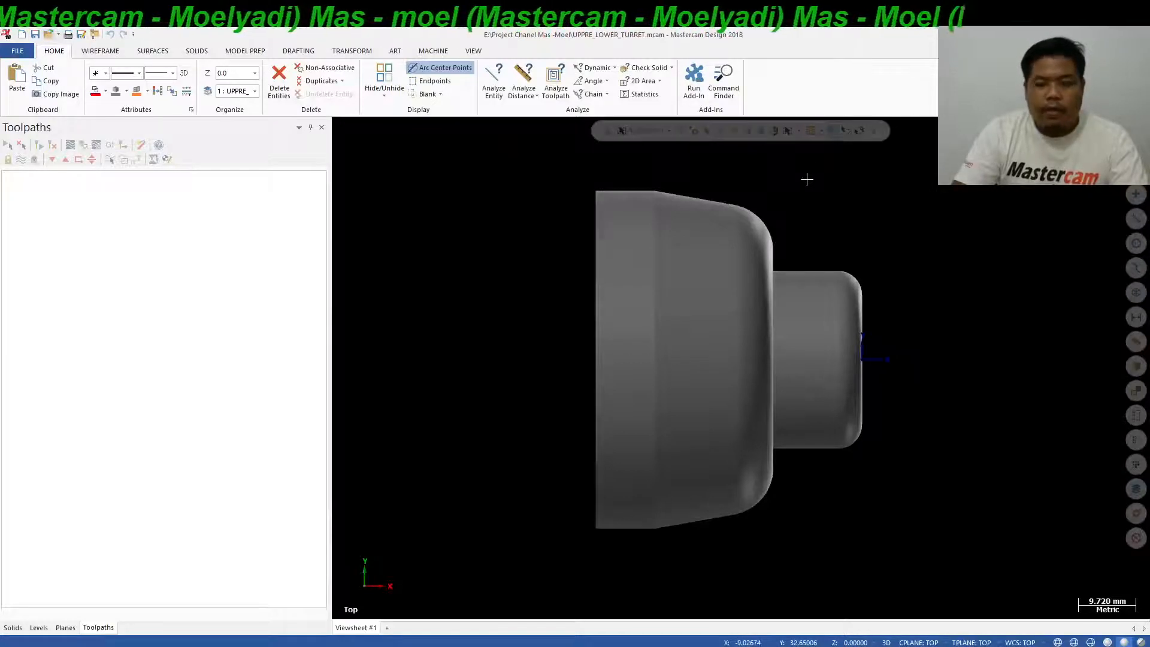
pyautogui.scroll(2, 804, 215)
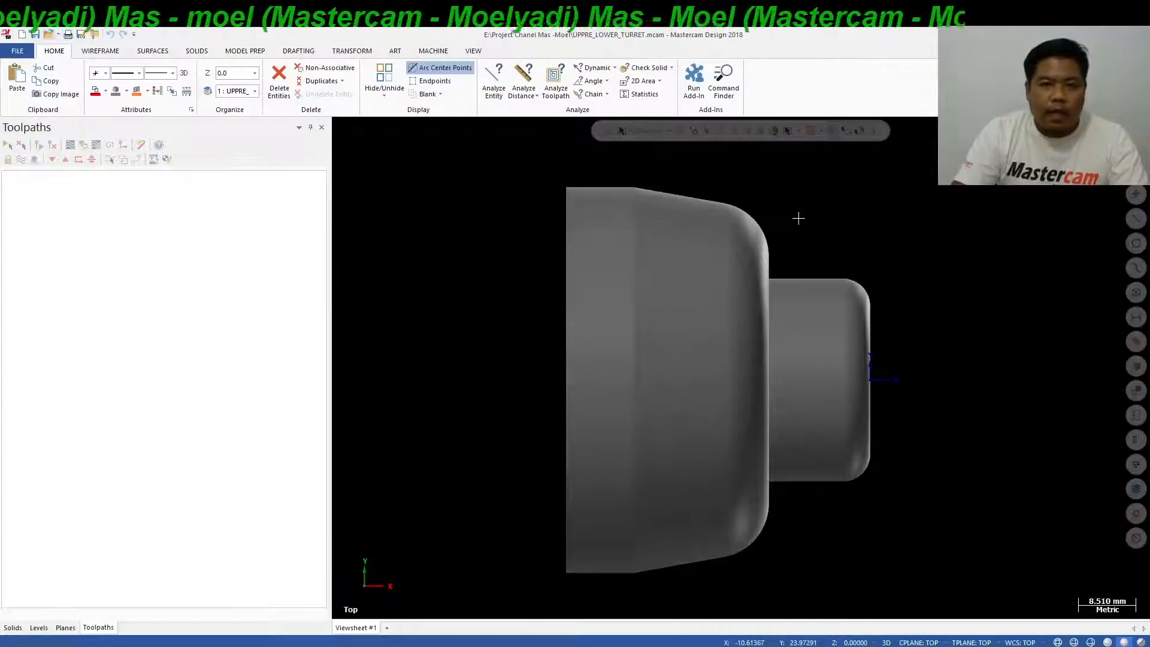
pyautogui.scroll(-3, 898, 190)
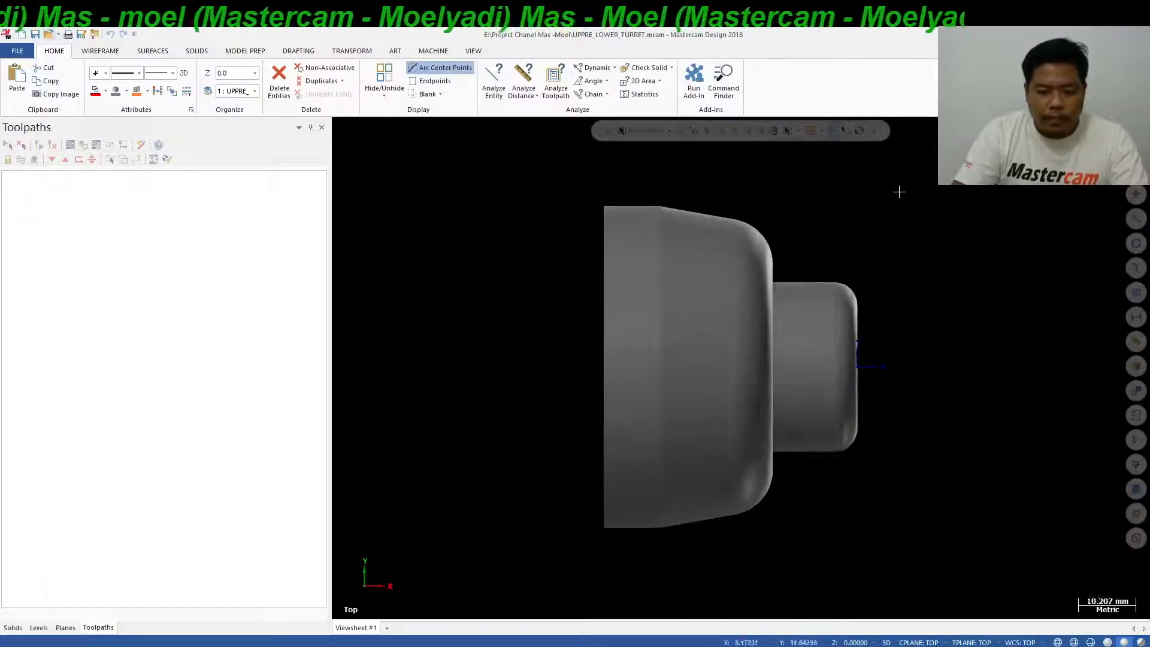
pyautogui.scroll(2, 881, 203)
pyautogui.scroll(-1, 747, 181)
# Create a Turn Profile of the whole solid body using the Spin method, 0.02 tolerance and full profile.
pyautogui.click(101, 52)
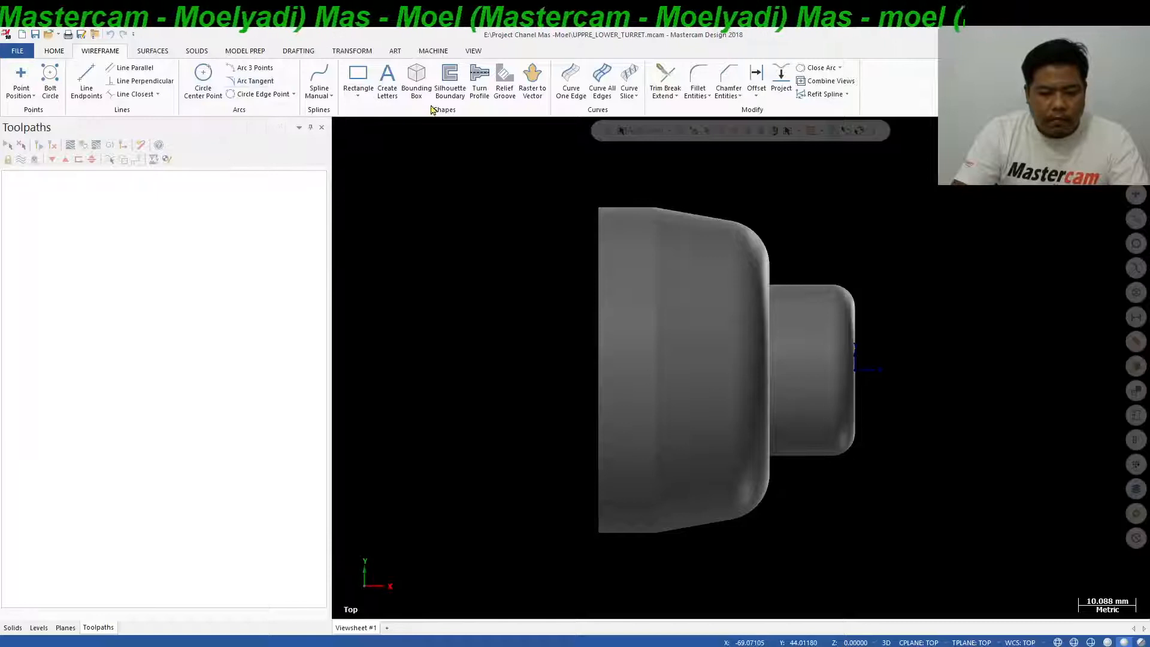
pyautogui.click(482, 90)
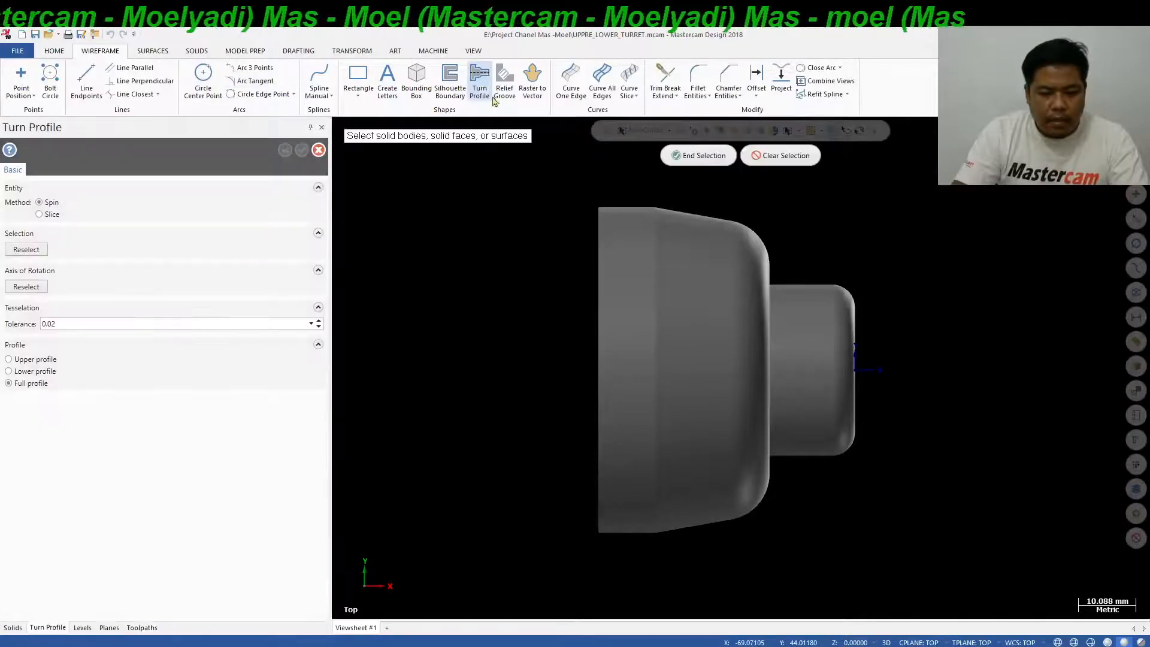
pyautogui.click(713, 295)
pyautogui.click(704, 157)
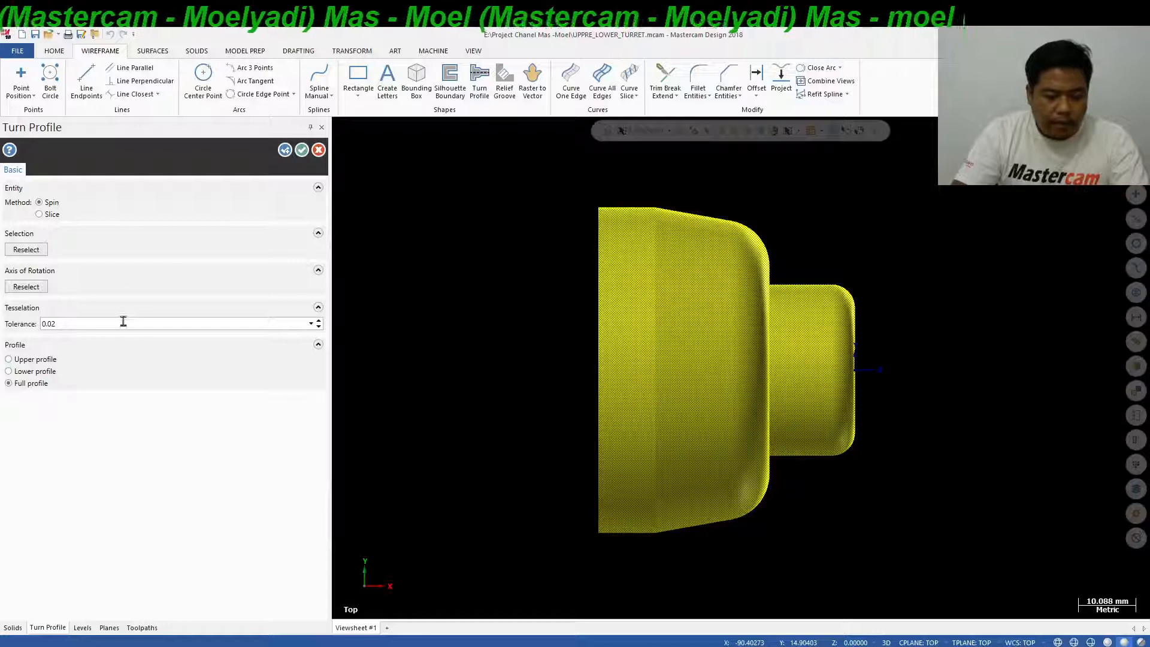
pyautogui.click(302, 150)
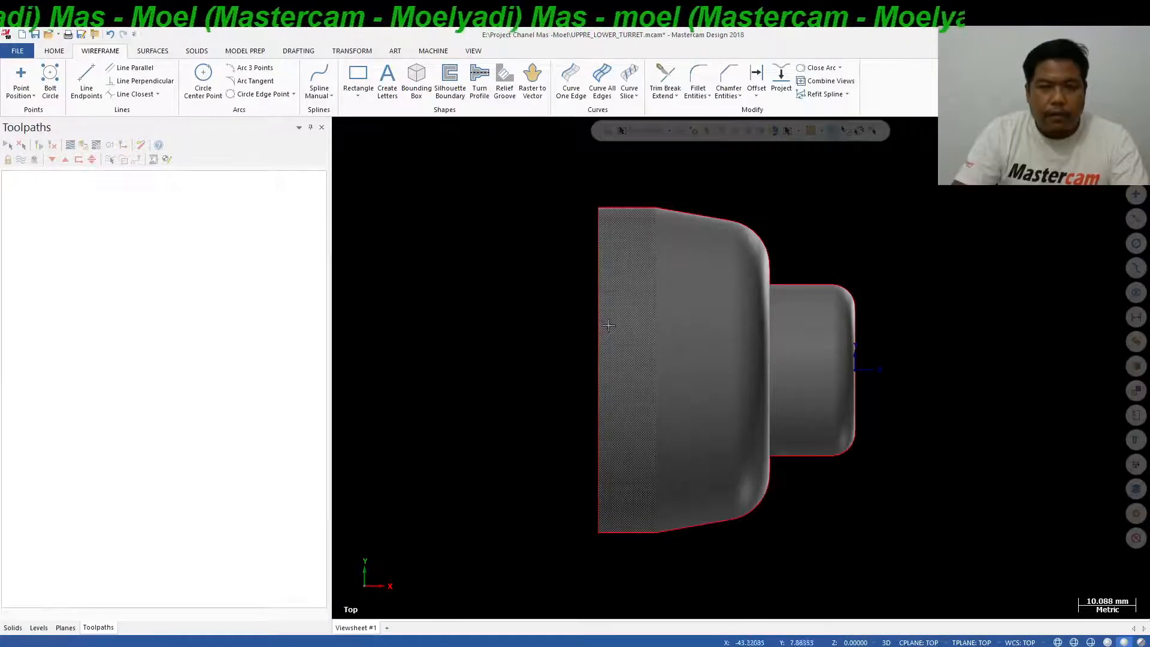
# Add a lathe machine group using the LATHE 2-AXIS SLANT BED MM machine definition.
pyautogui.scroll(1, 546, 309)
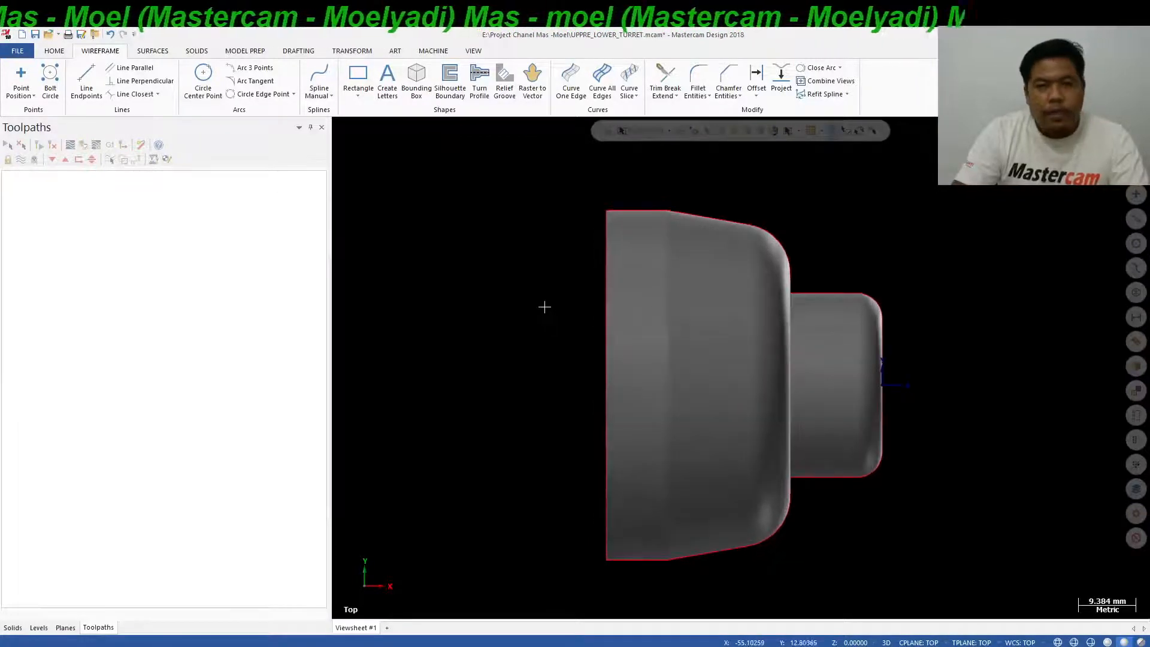
pyautogui.click(431, 53)
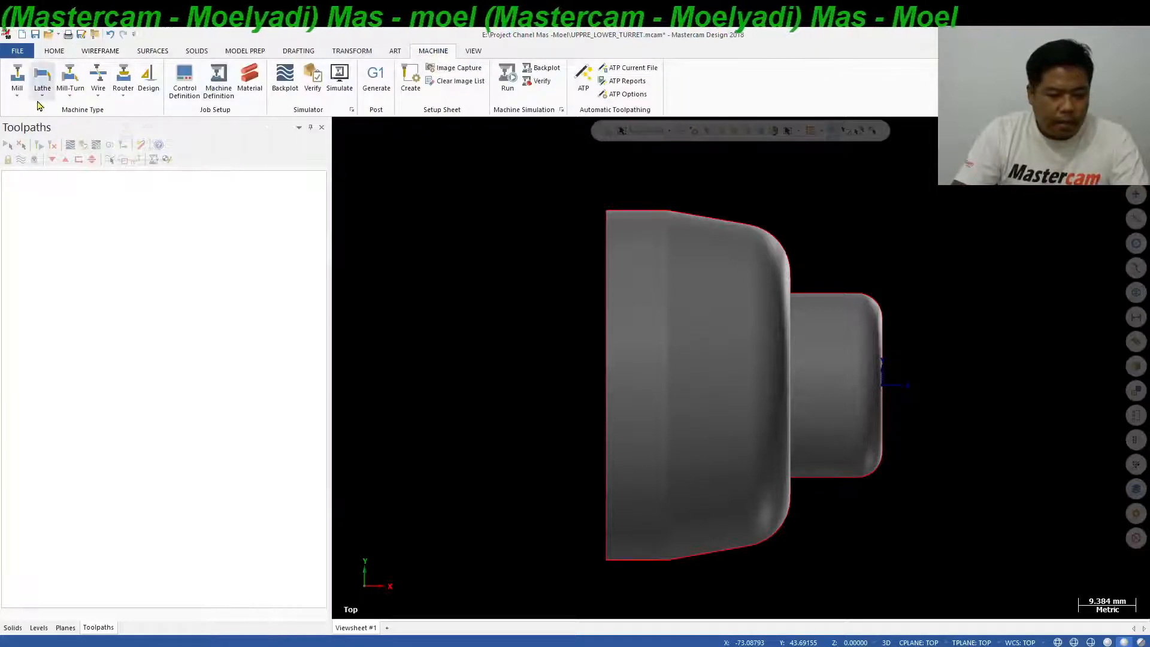
pyautogui.click(42, 103)
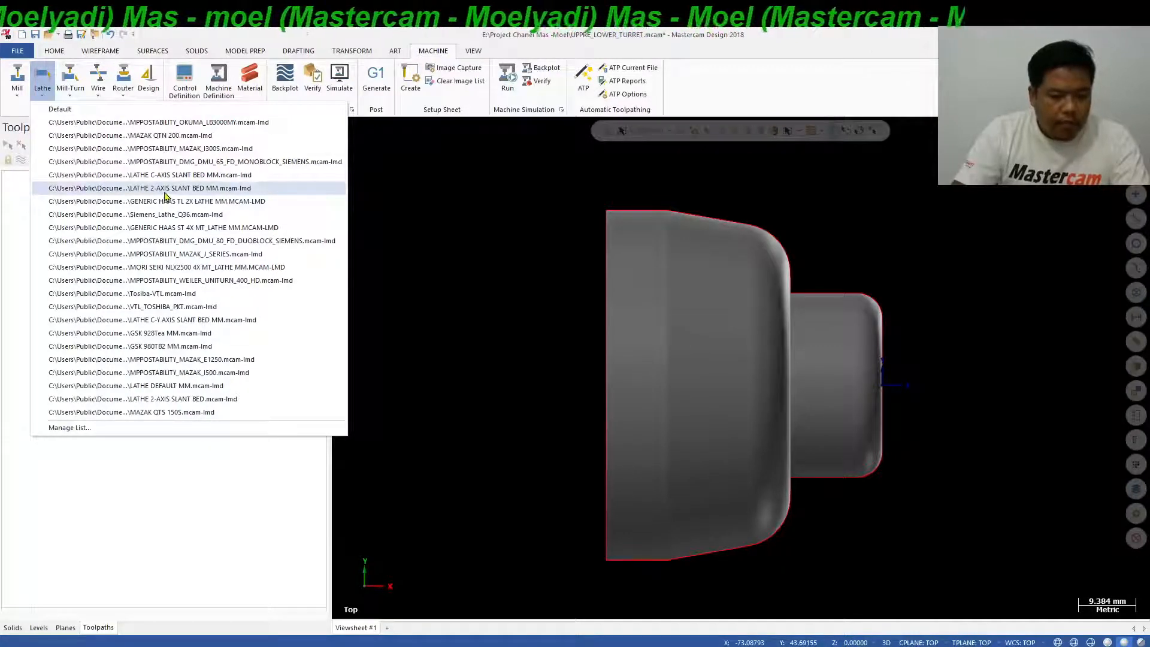
pyautogui.click(202, 191)
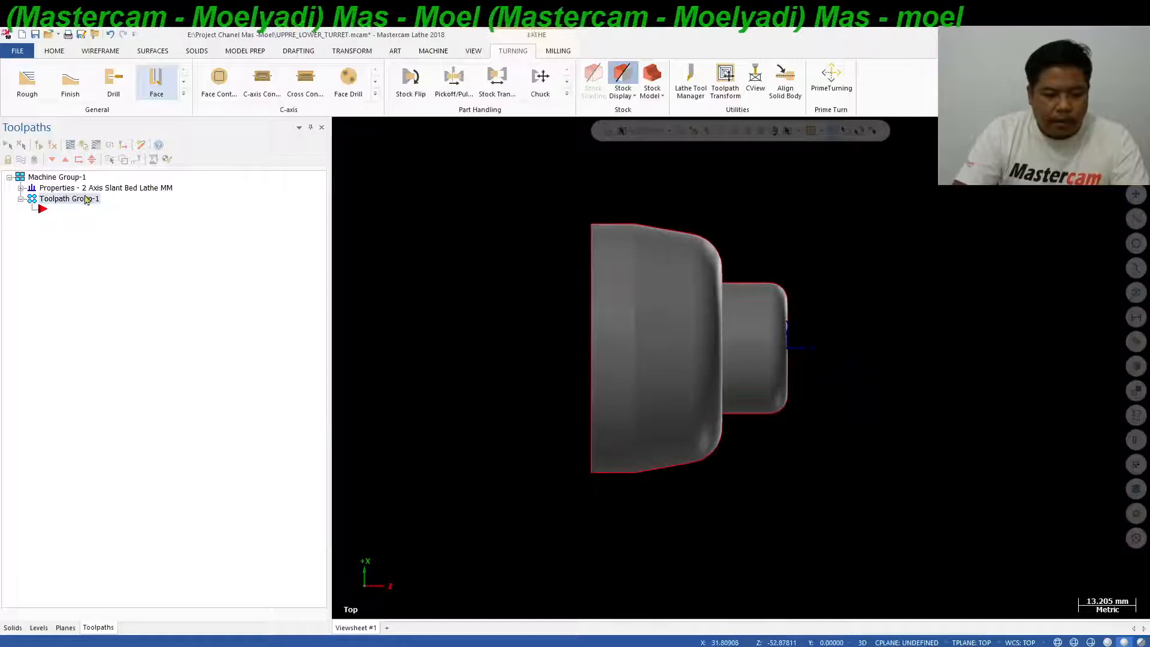
# Define the left spindle's cylindrical stock in the machine group's stock setup, setting its length to 65 mm and keeping OD 60 and Z 2.
pyautogui.click(20, 188)
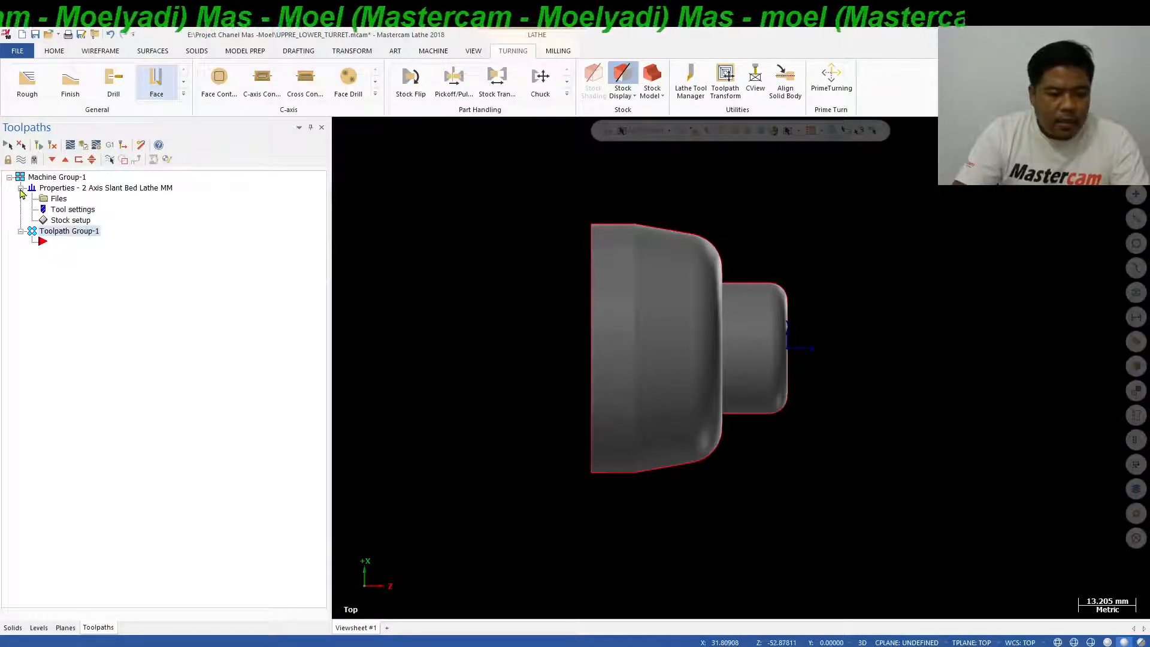
pyautogui.click(72, 209)
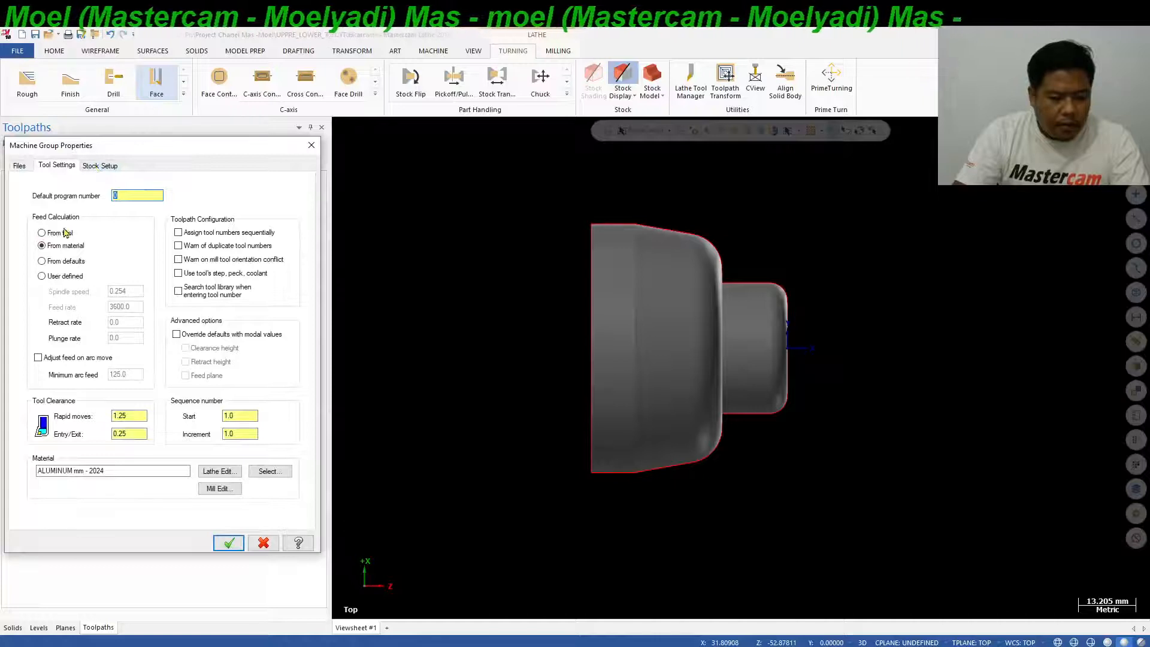
pyautogui.click(100, 168)
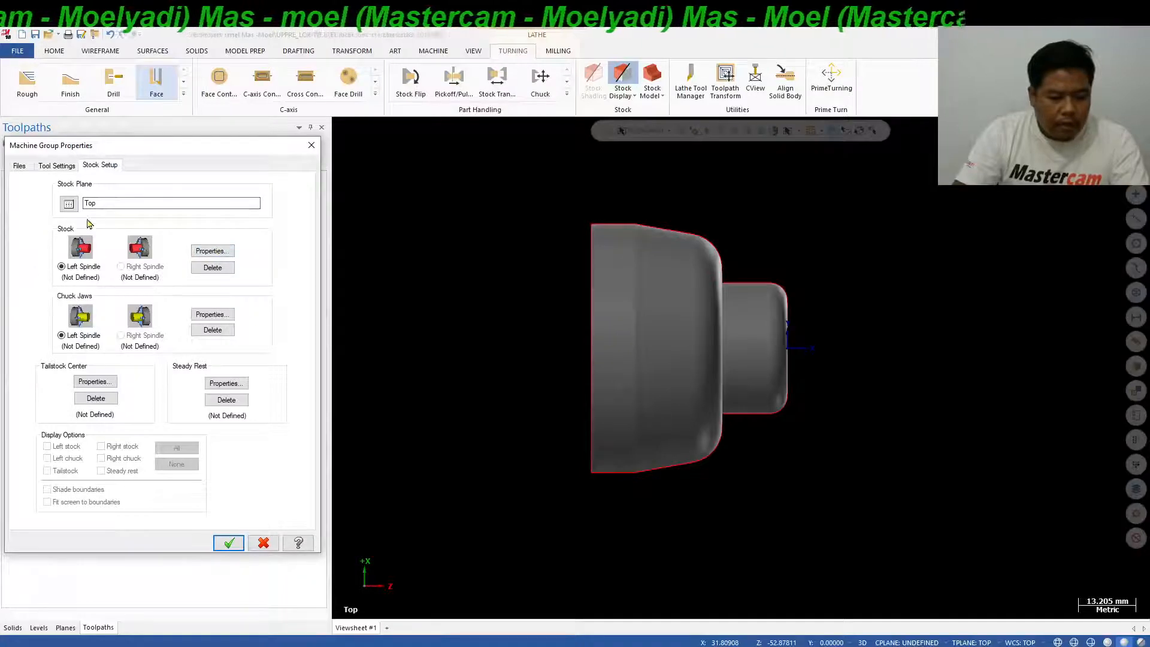
pyautogui.click(216, 252)
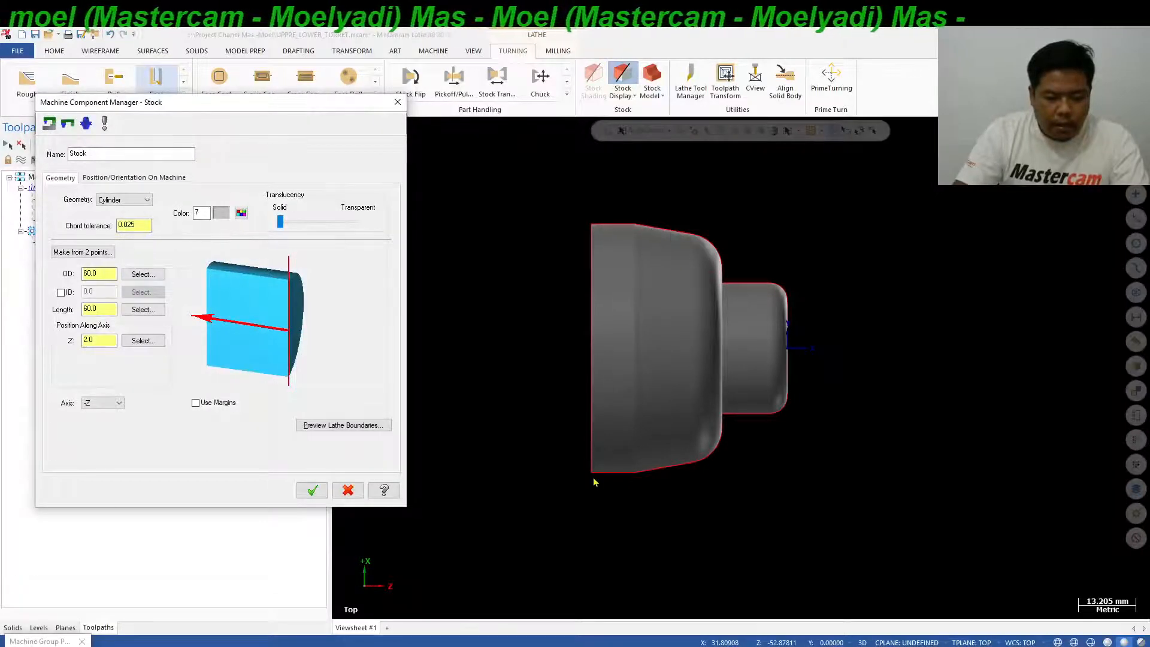
pyautogui.doubleClick(100, 274)
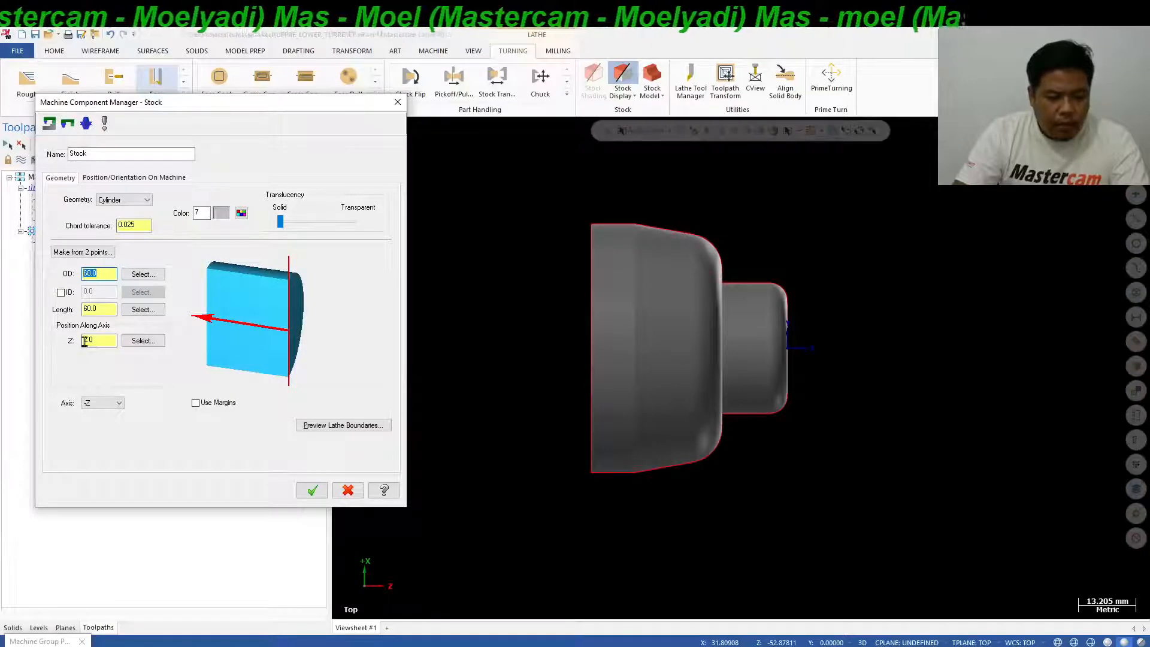
pyautogui.doubleClick(108, 309)
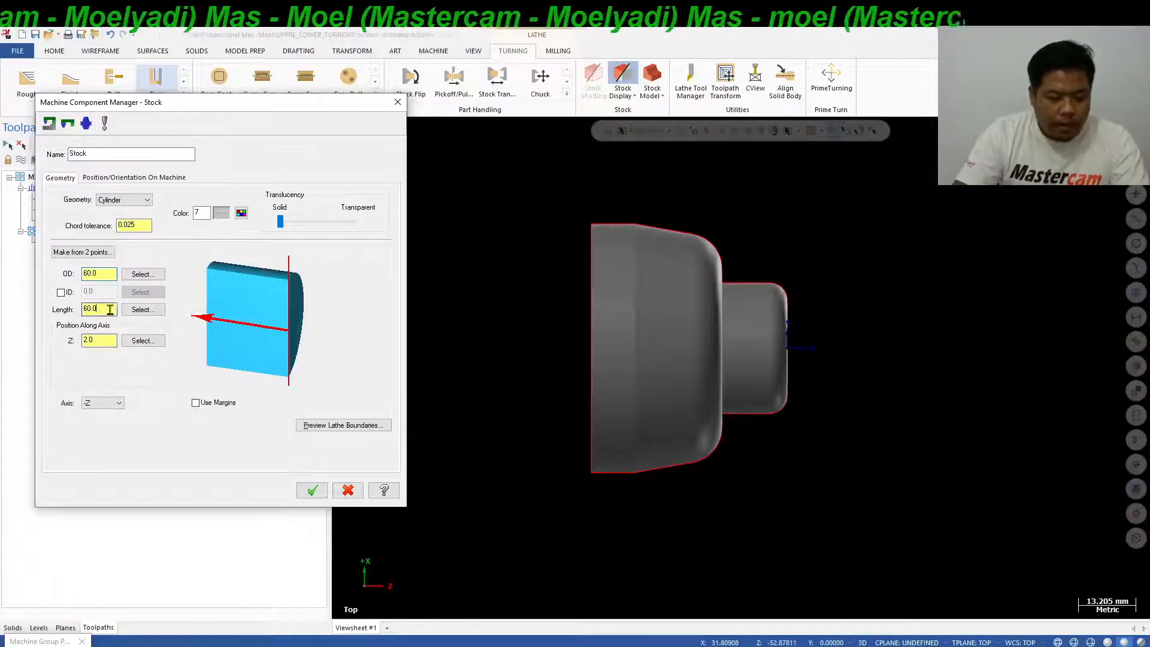
pyautogui.write('65')
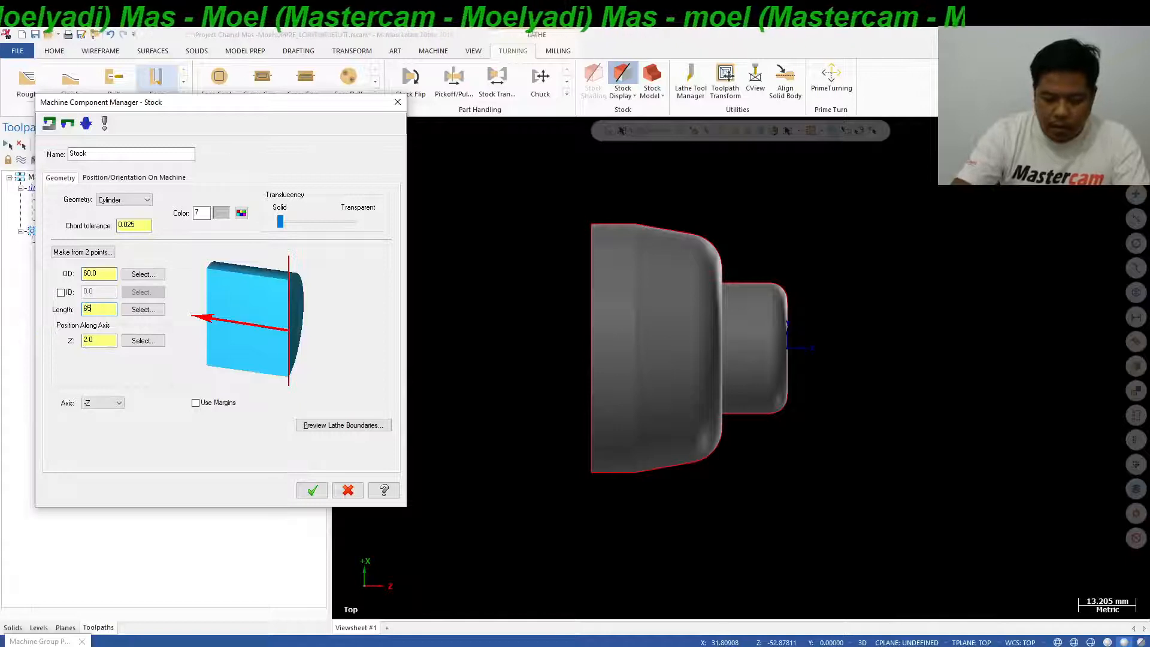
pyautogui.press('Return')
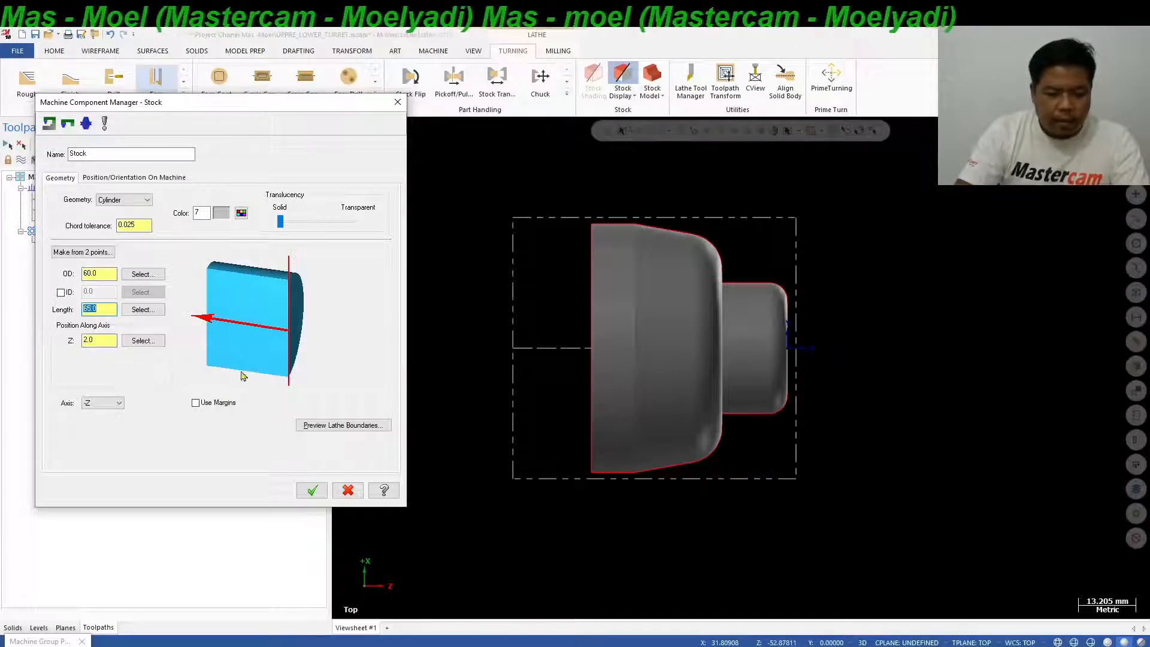
pyautogui.click(101, 340)
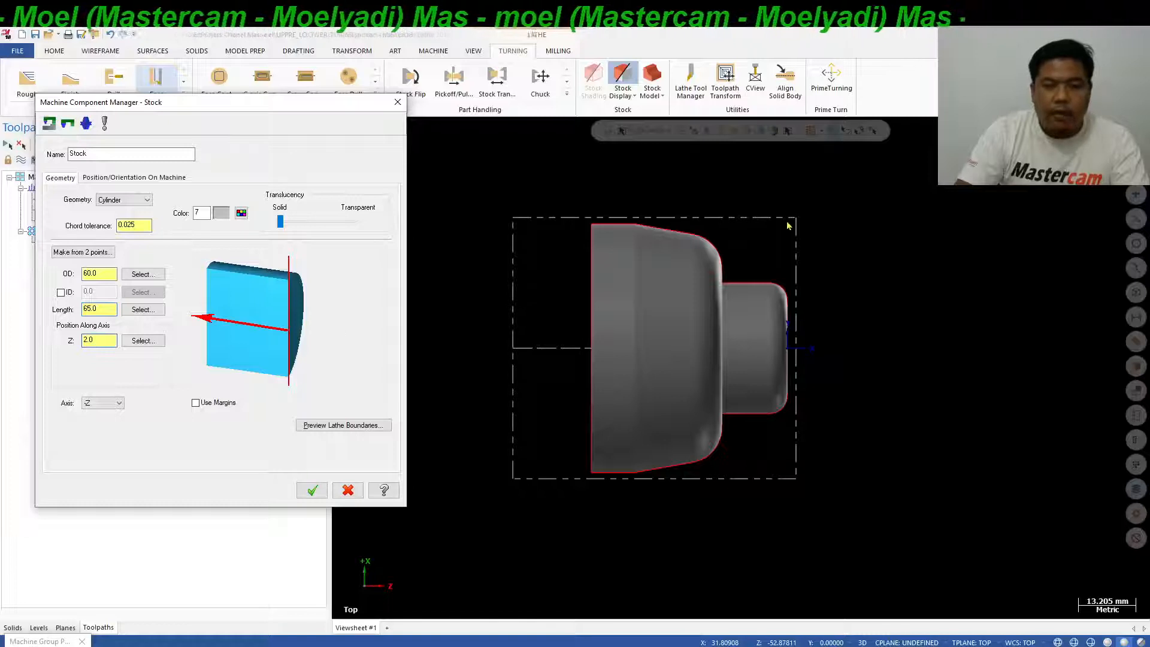
pyautogui.click(311, 490)
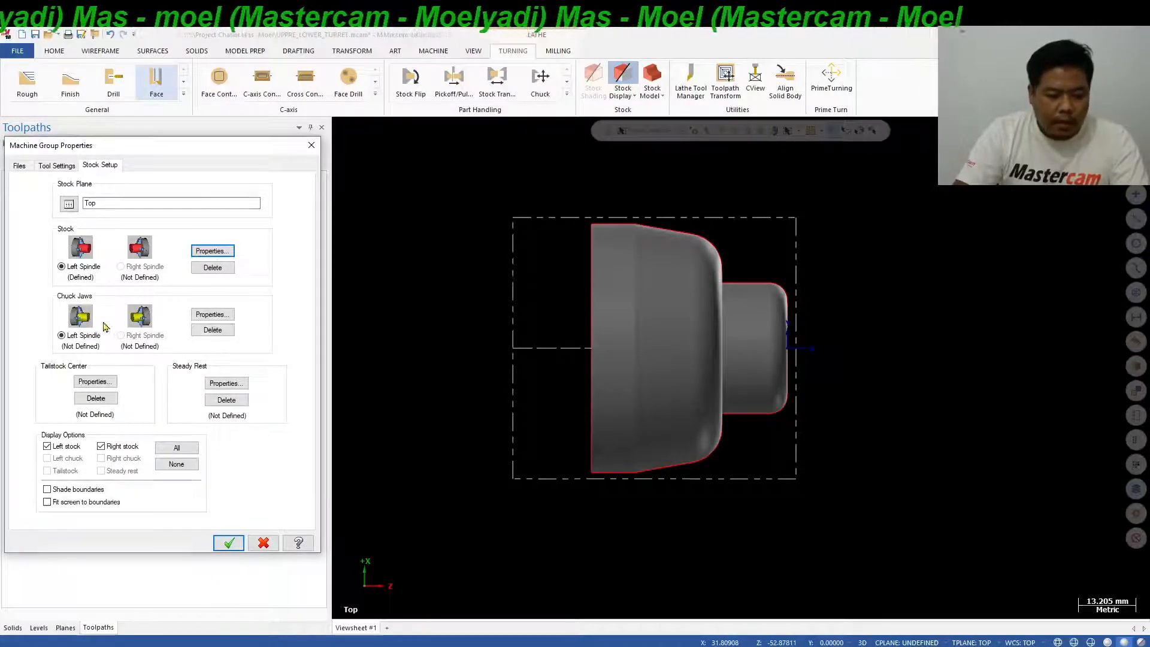
# Position the left spindle's chuck jaws from the stock with a grip length of 10 mm.
pyautogui.click(205, 316)
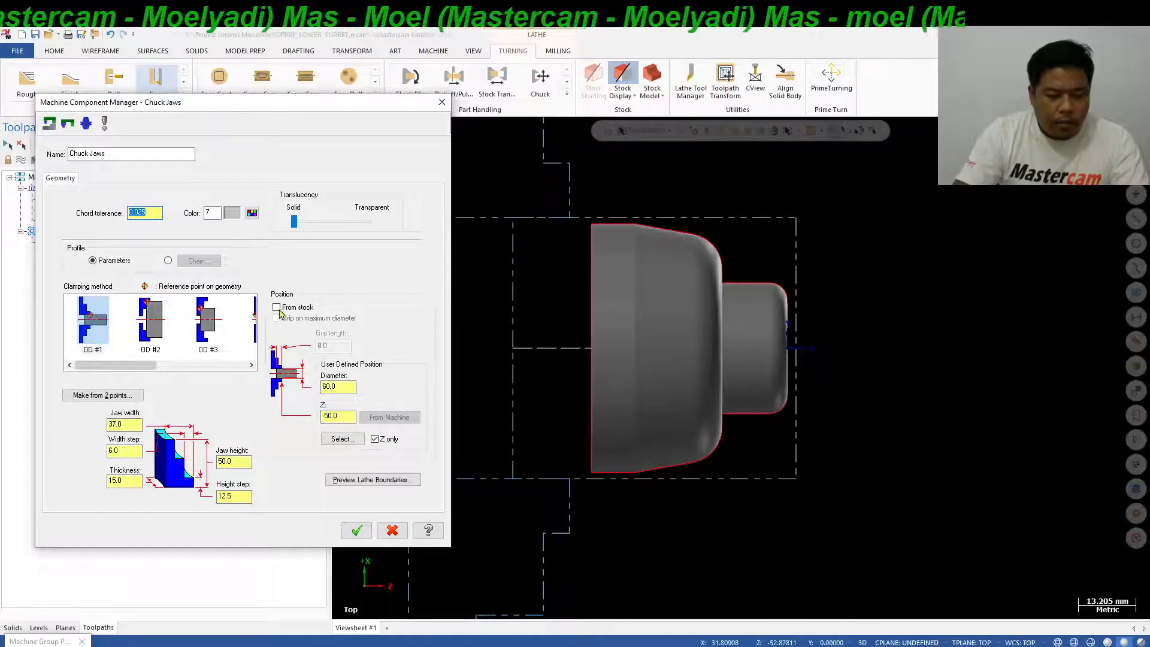
pyautogui.click(278, 308)
pyautogui.click(333, 345)
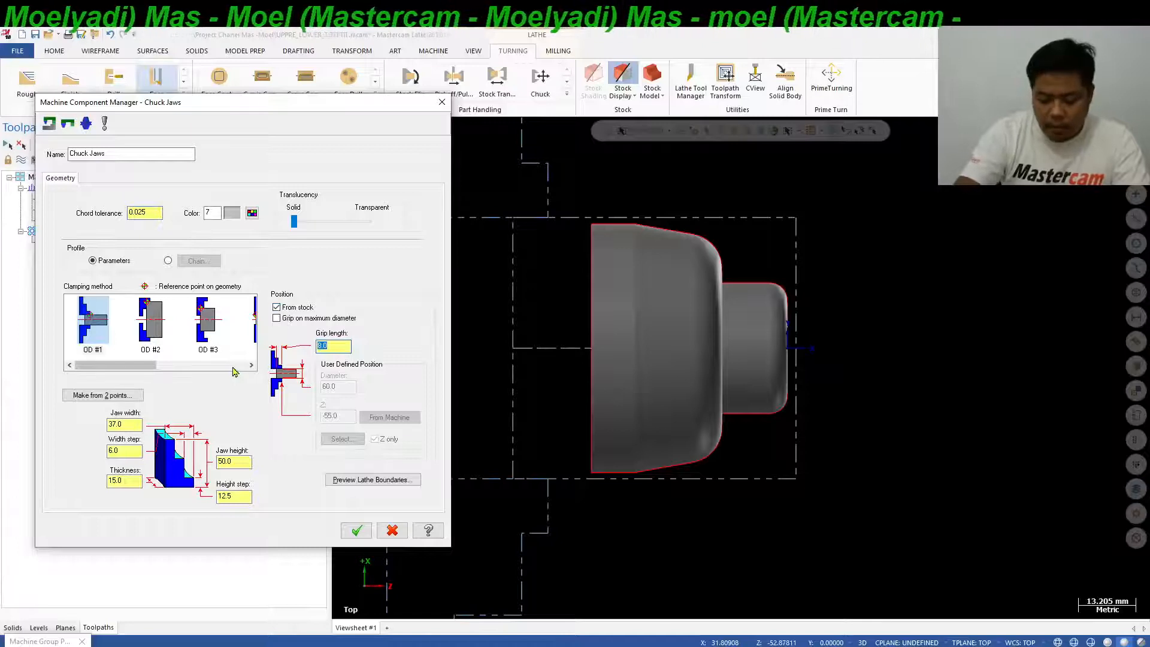
pyautogui.write('1')
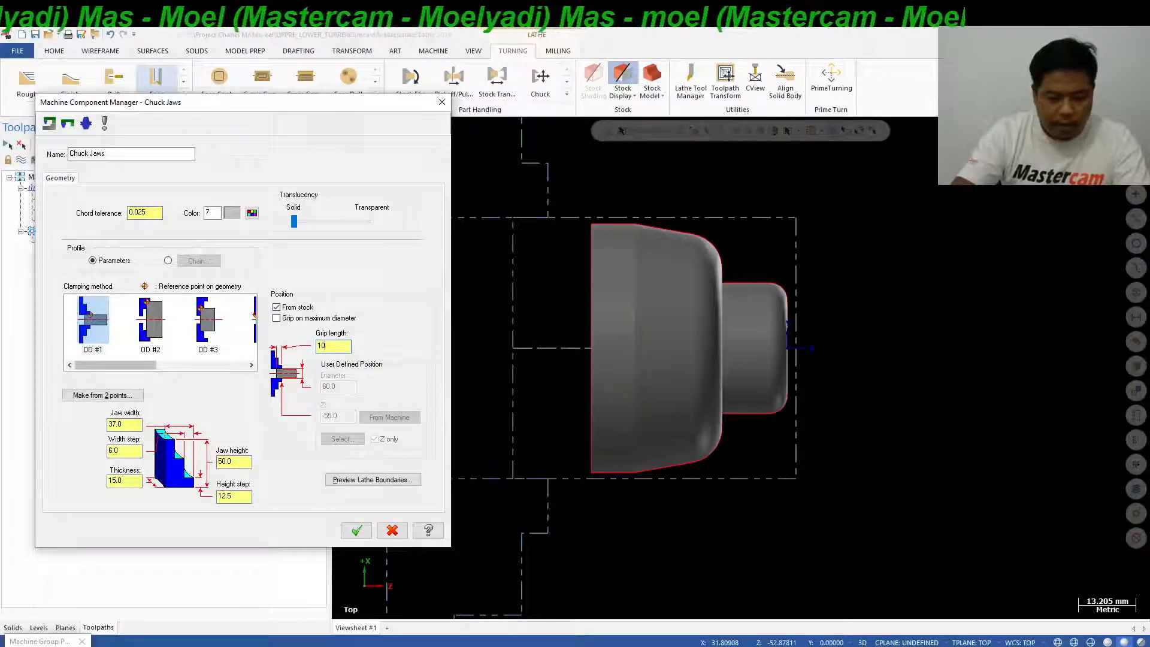
pyautogui.write('0')
pyautogui.press('Return')
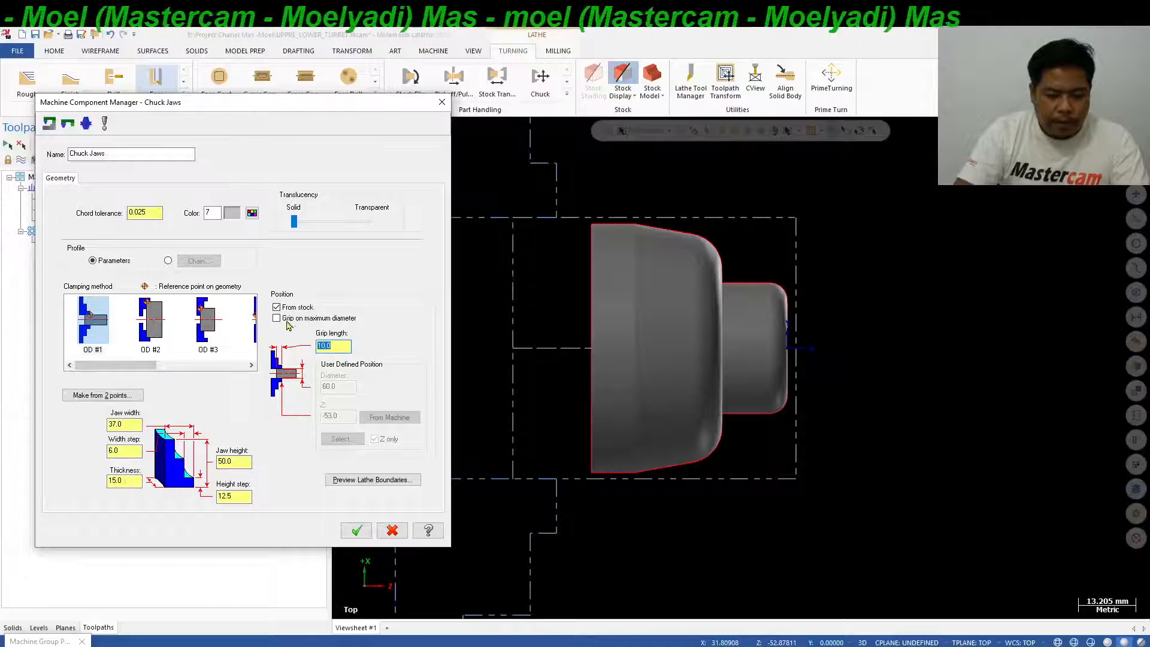
# Try a jaw grip length of 0, set it back to 10 mm, and accept the chuck jaws and machine group properties.
pyautogui.write('0')
pyautogui.press('Return')
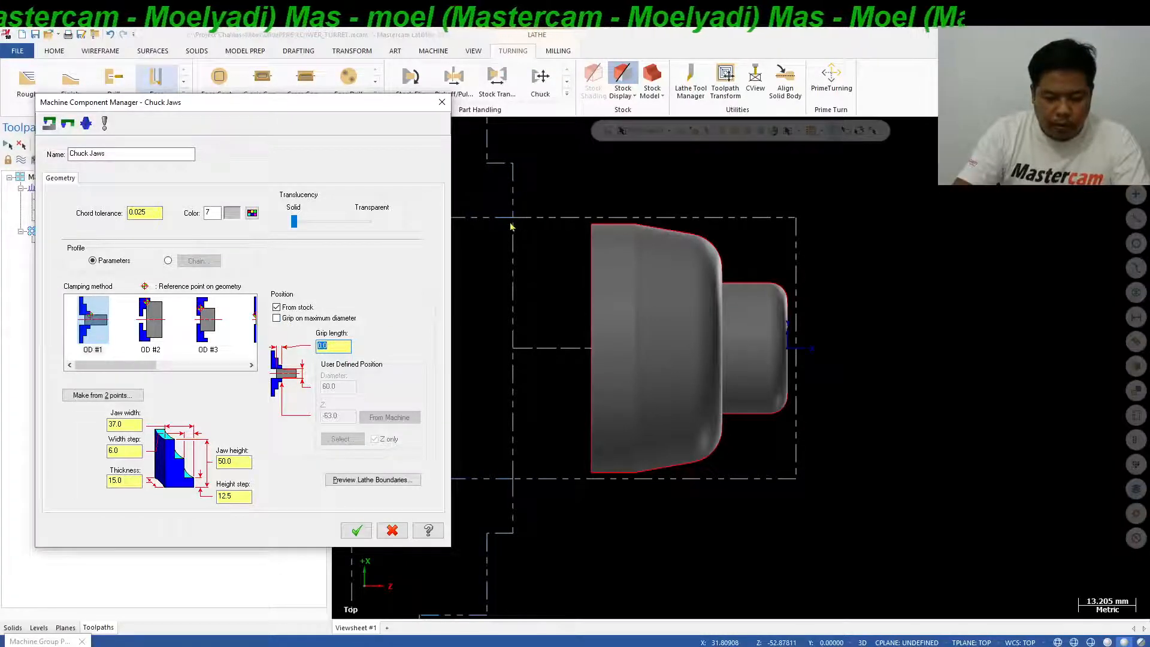
pyautogui.write('10')
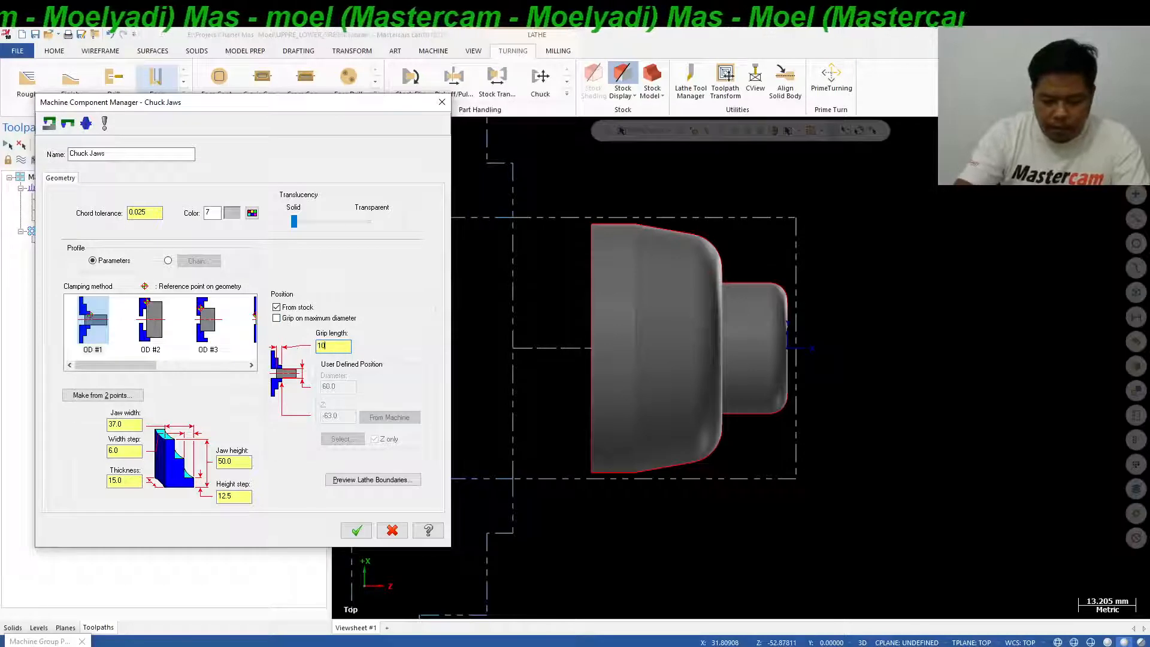
pyautogui.press('Return')
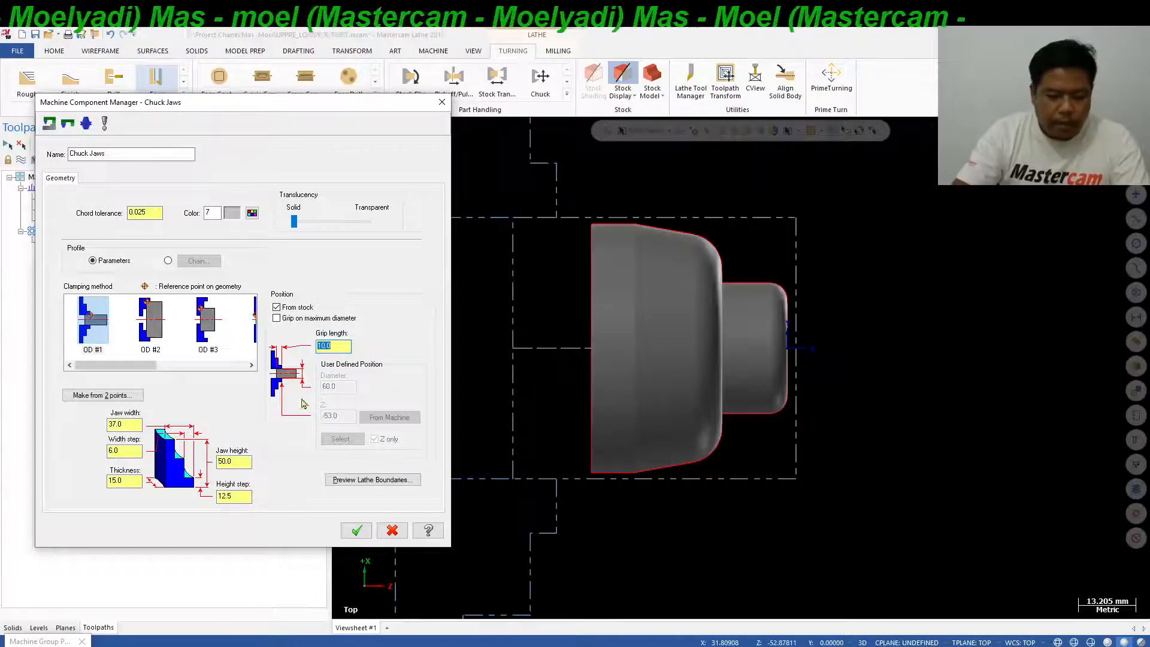
pyautogui.click(356, 530)
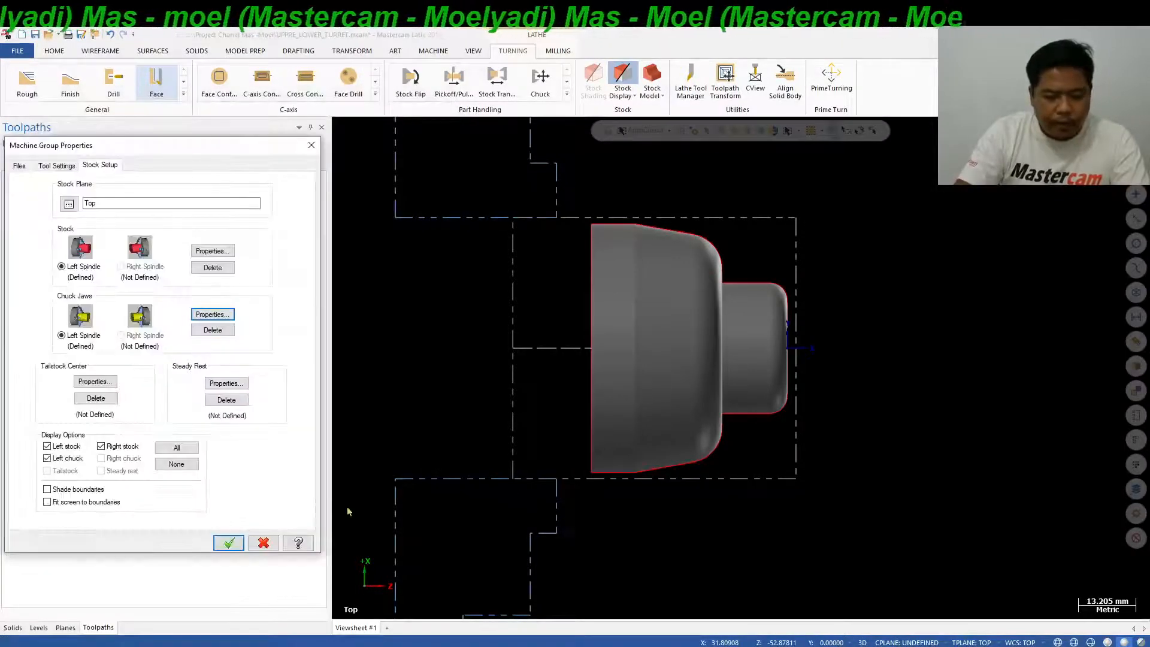
pyautogui.click(229, 543)
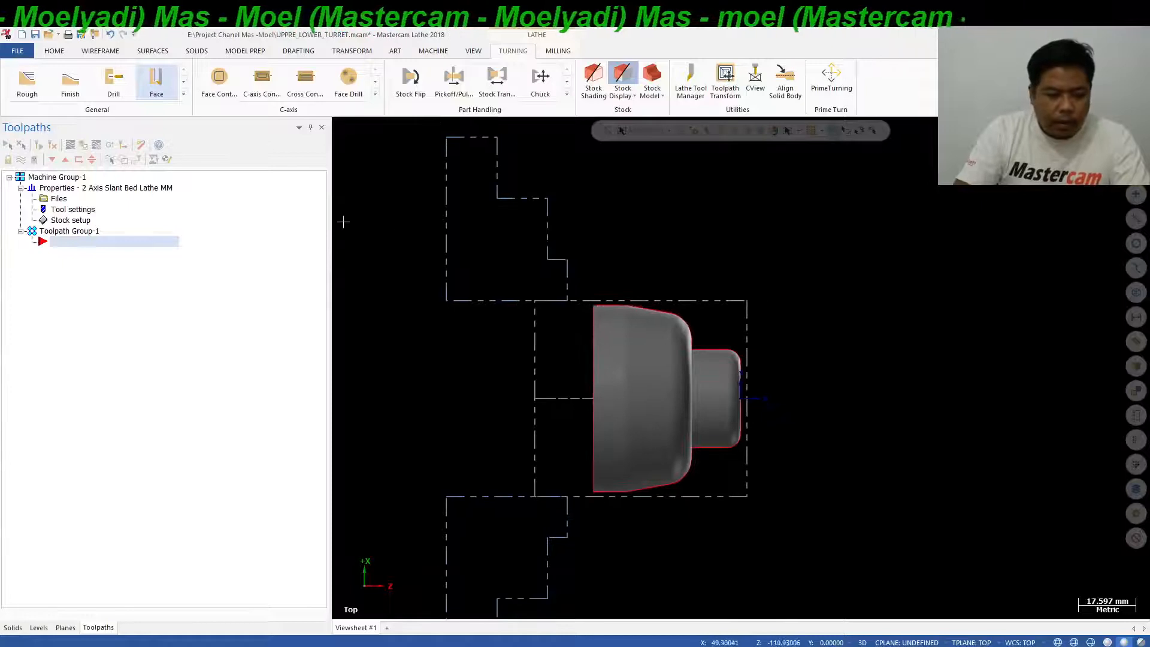
# Start a Lathe Face toolpath with tool T0101 OD ROUGH RIGHT - 80 DEG., consulting the turret types slide in PowerPoint.
pyautogui.click(155, 91)
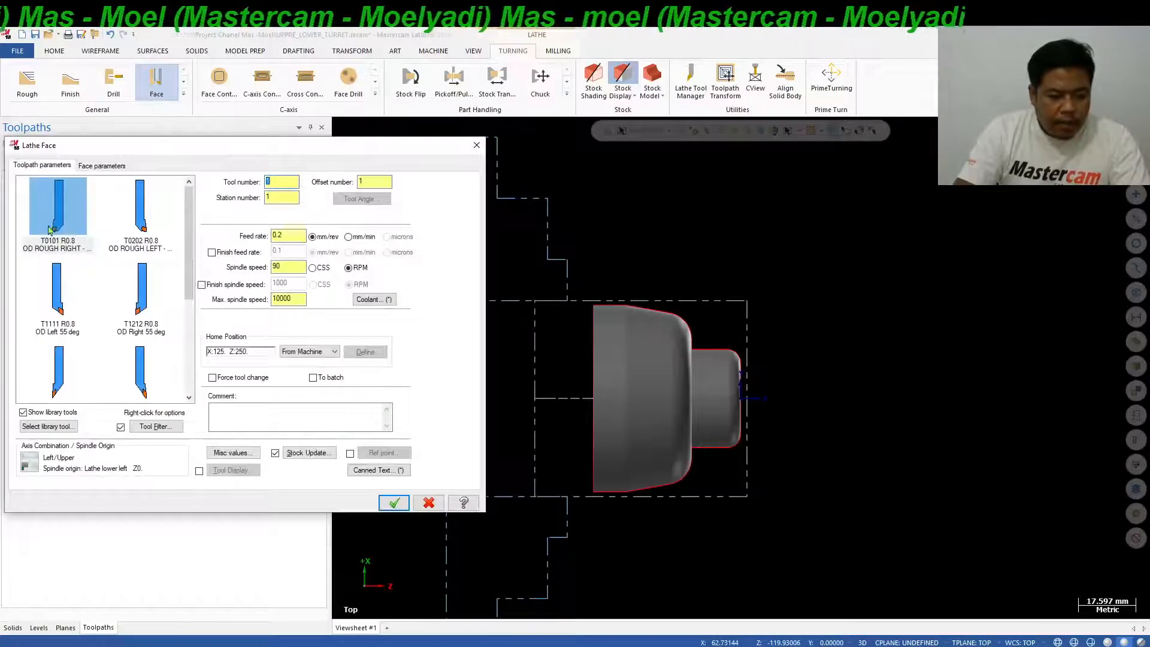
pyautogui.click(62, 206)
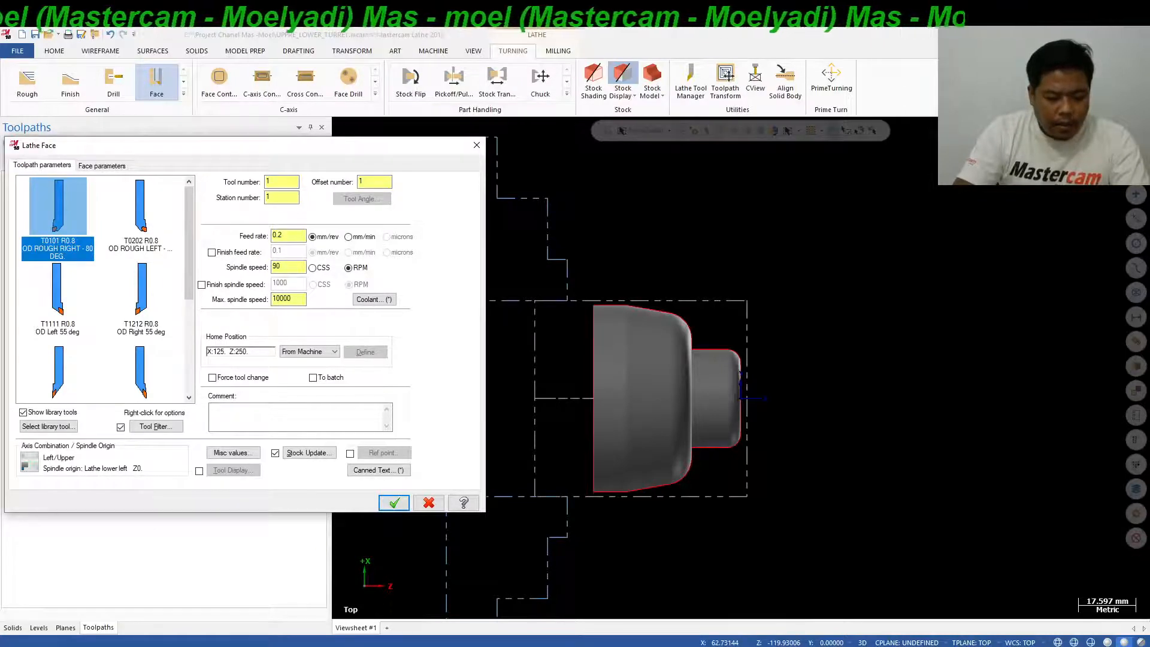
pyautogui.click(372, 646)
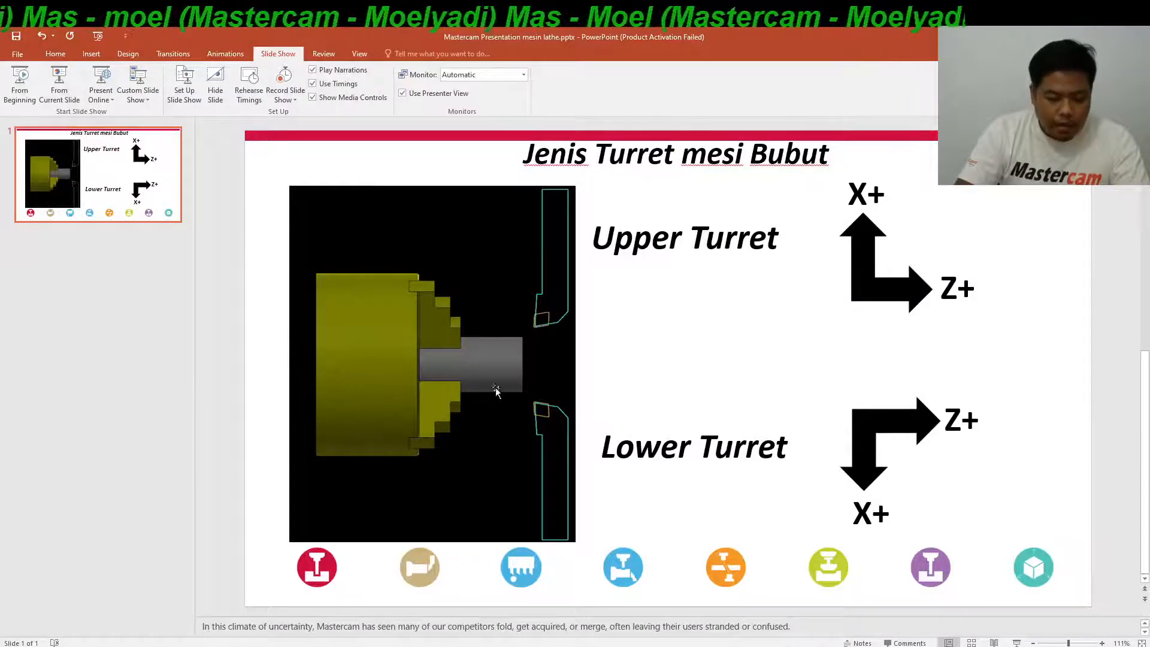
pyautogui.hotkey('alt', 'Tab')
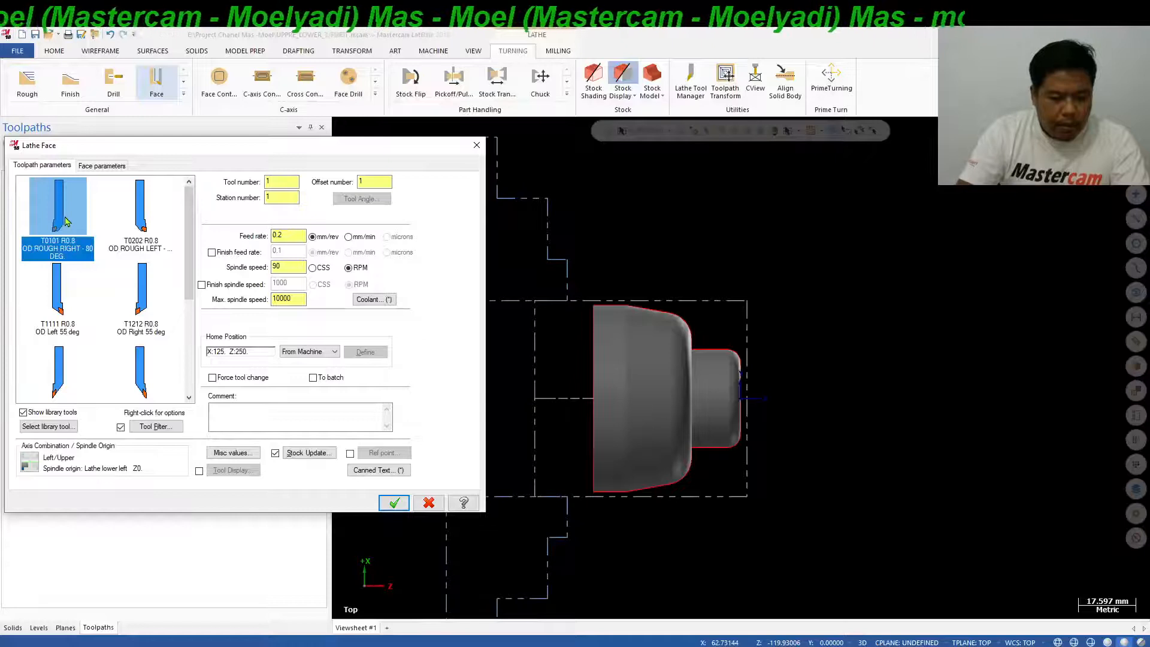
# Set the facing maximum spindle speed to 2500 and the spindle speed to 200 CSS.
pyautogui.doubleClick(293, 298)
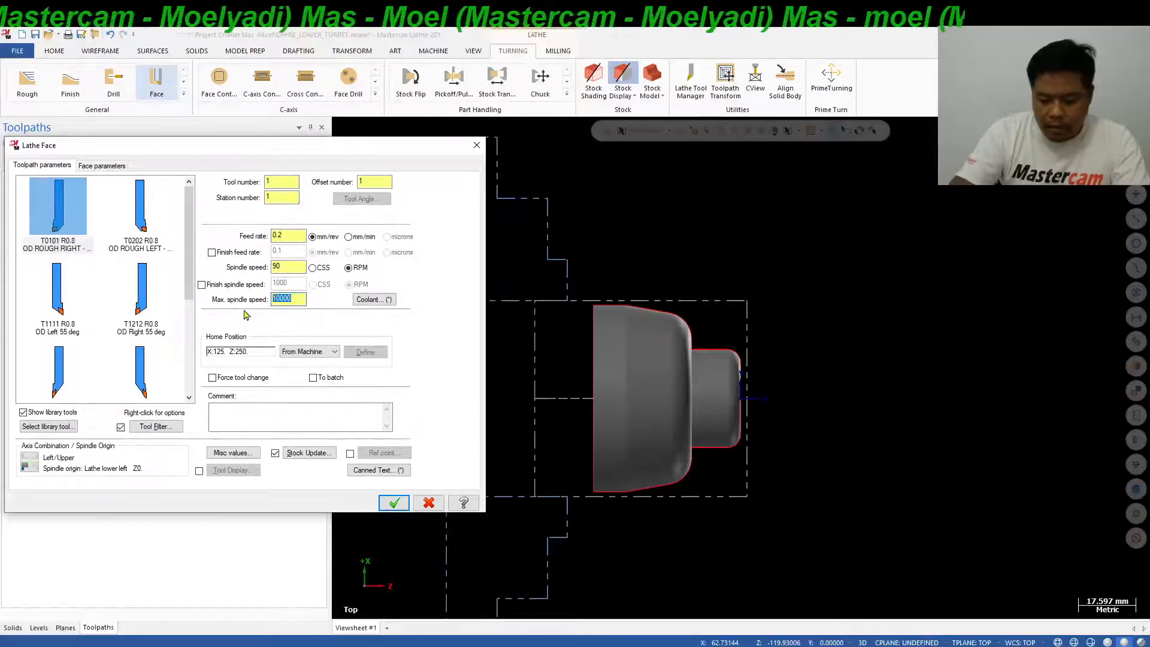
pyautogui.write('250')
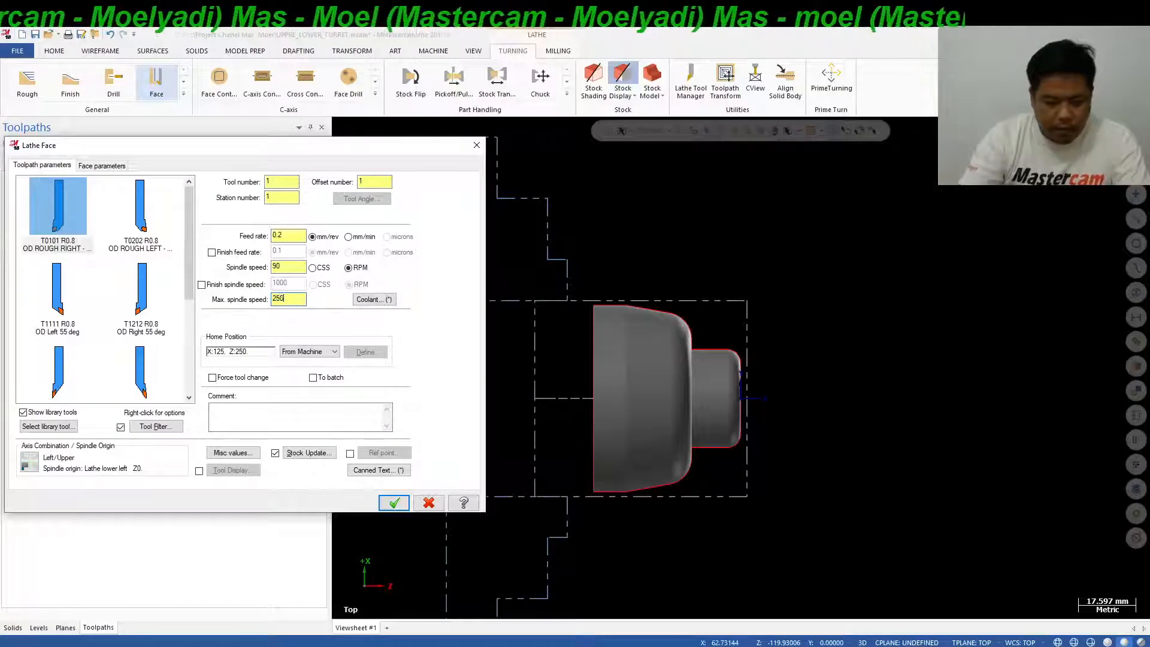
pyautogui.write('0')
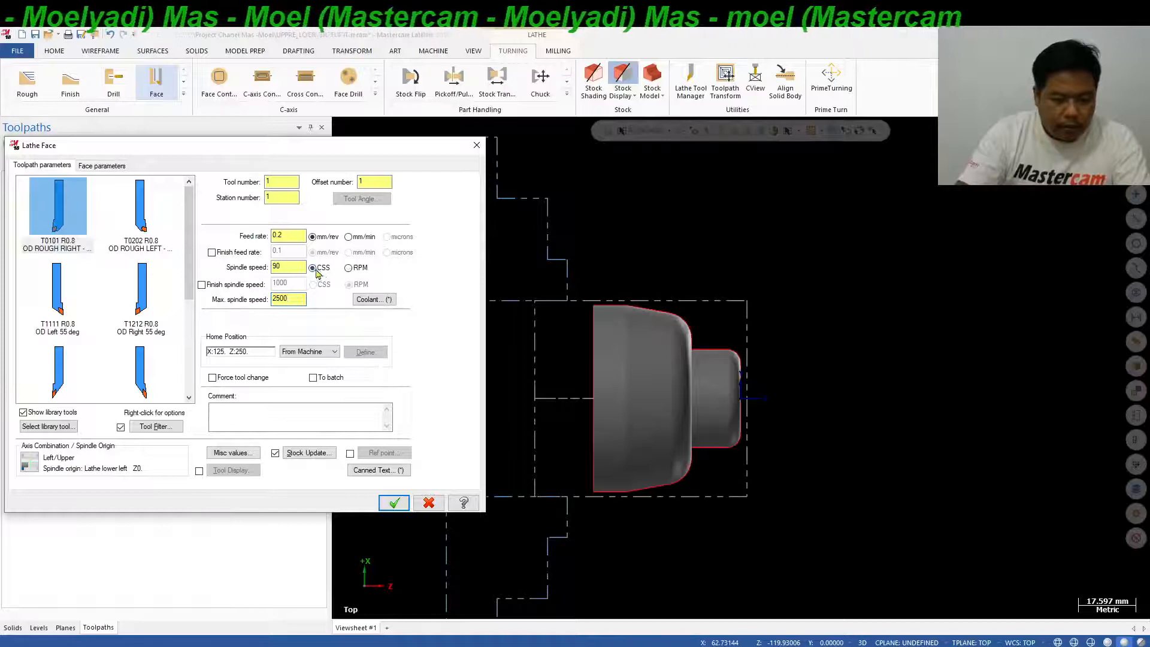
pyautogui.doubleClick(301, 266)
pyautogui.write('200')
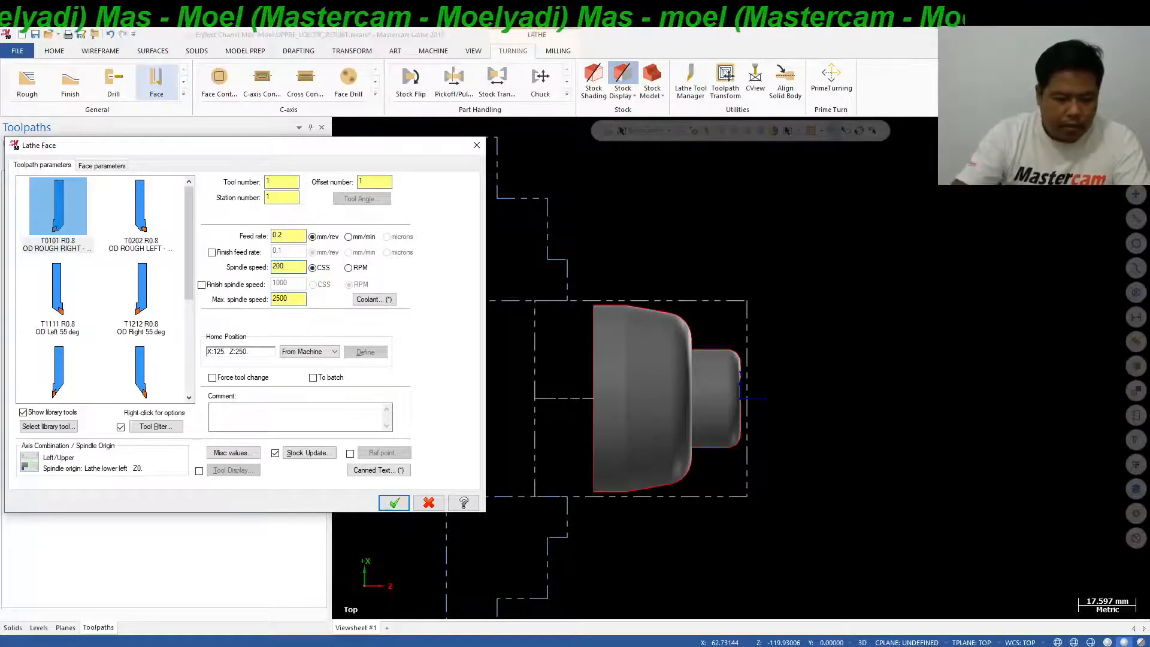
# Enable a facing rough stepover of 0.5, turn off the finish stepover, and generate the face toolpath.
pyautogui.click(103, 165)
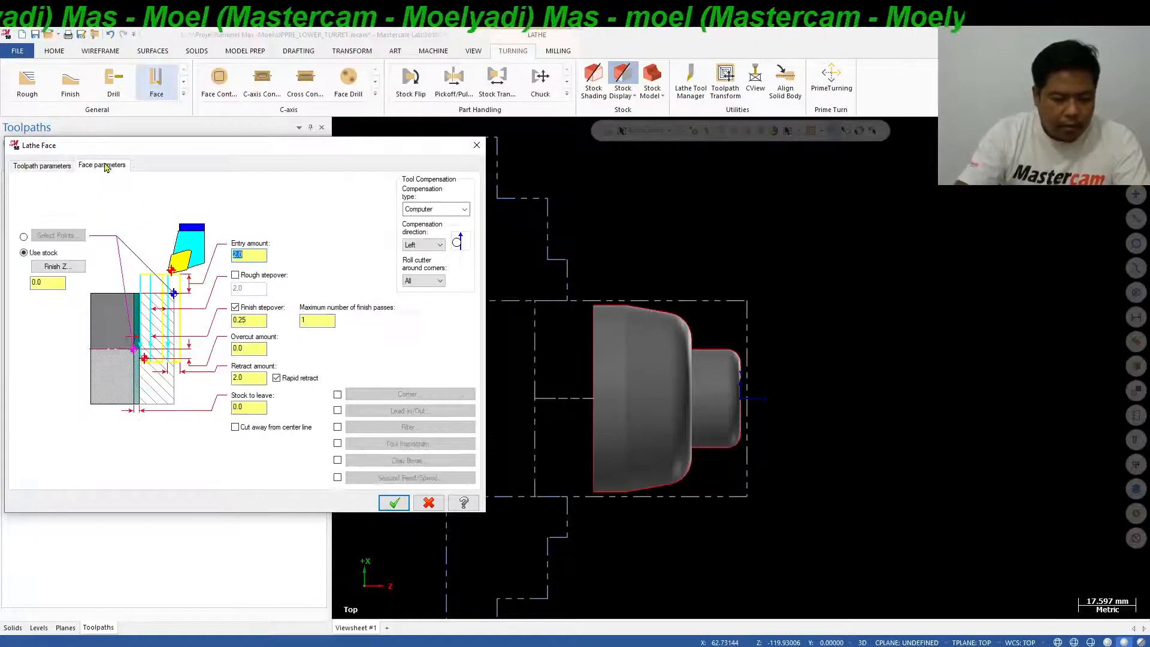
pyautogui.click(235, 275)
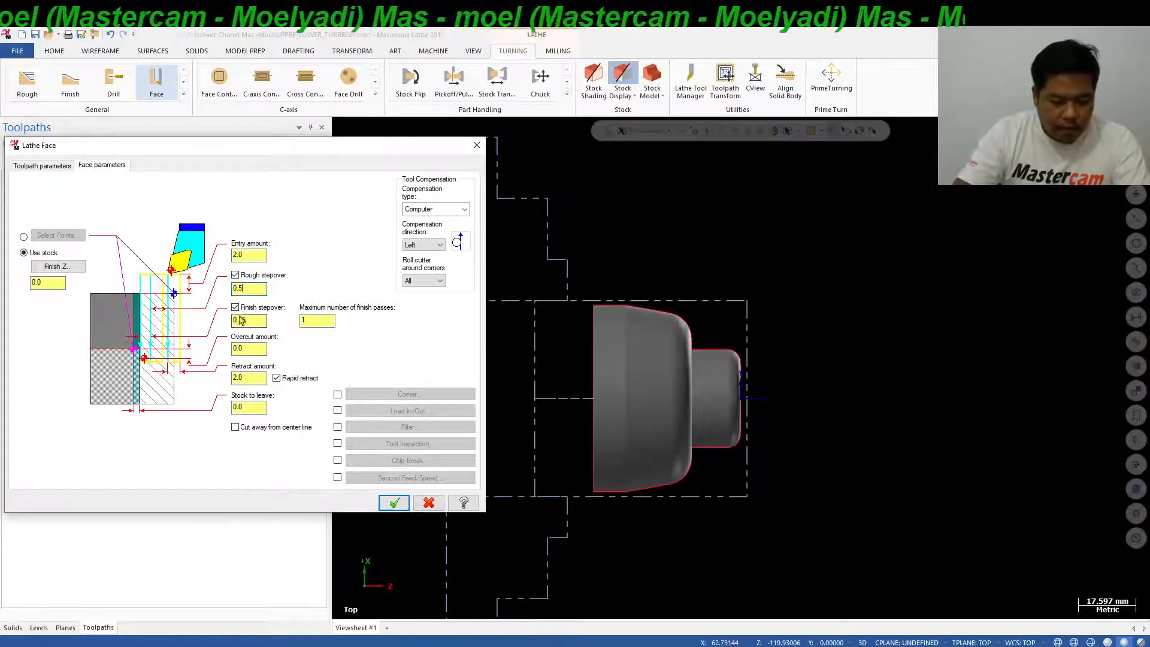
pyautogui.click(236, 308)
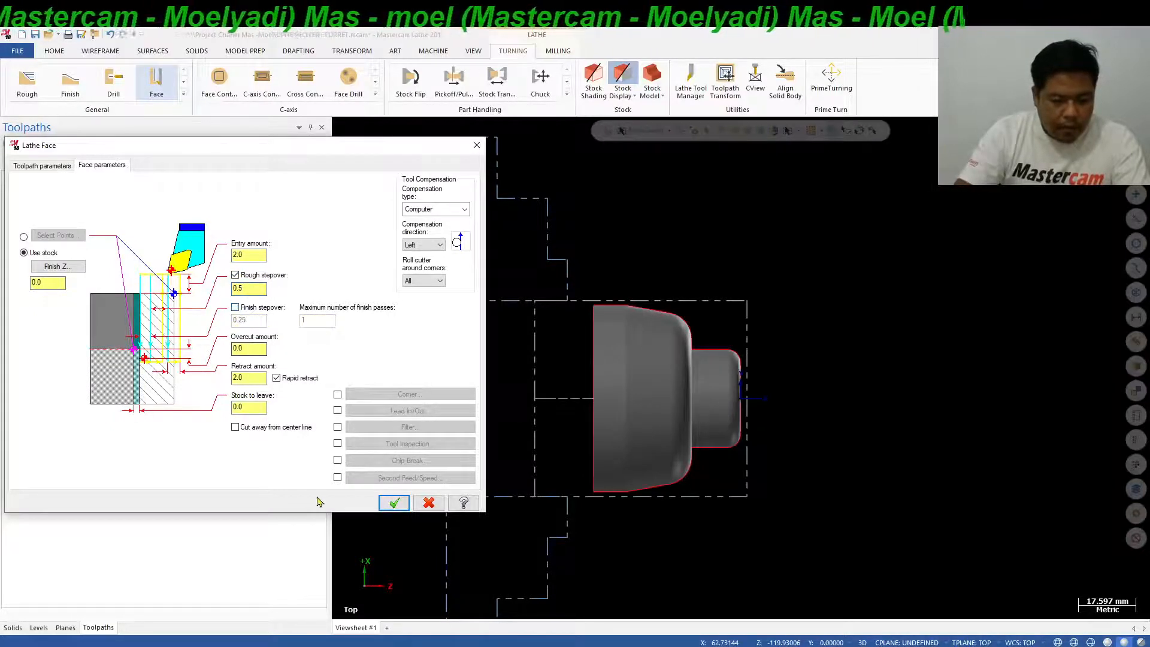
pyautogui.click(395, 504)
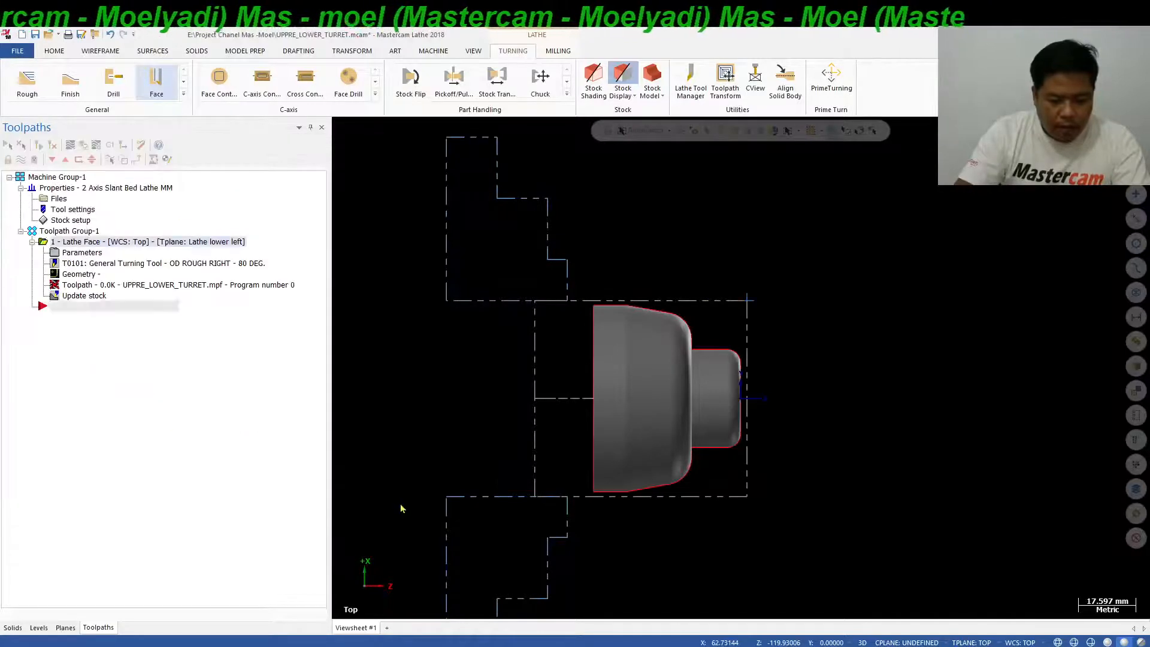
# Backplot the face toolpath with the tool holder displayed, and close the backplot.
pyautogui.scroll(3, 797, 302)
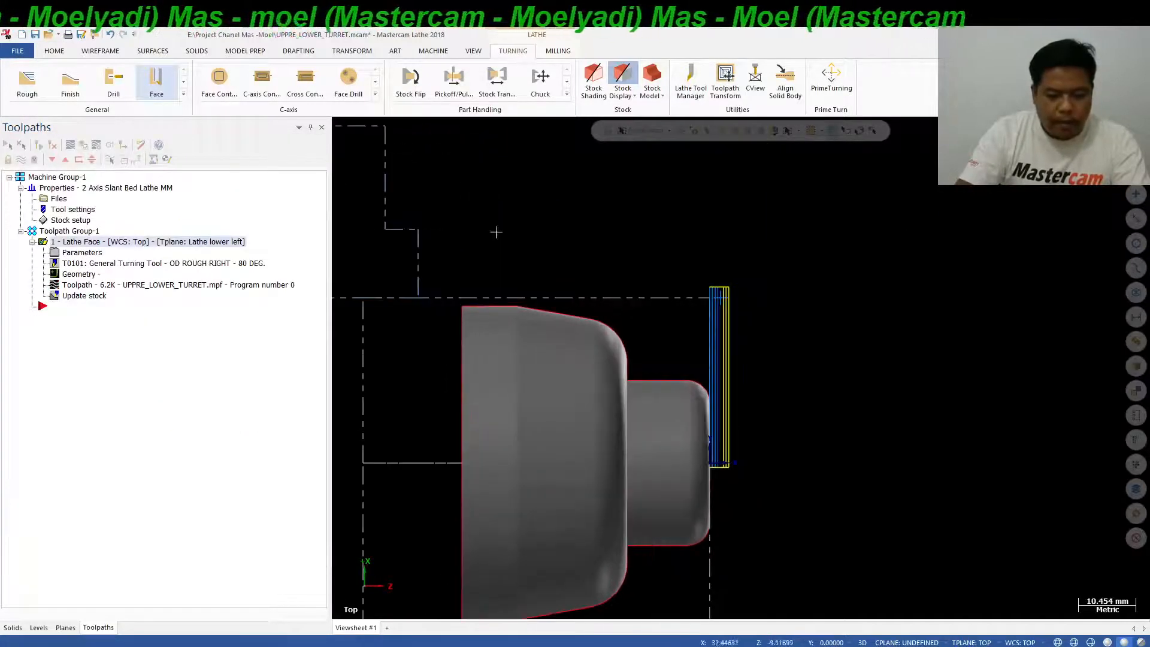
pyautogui.click(70, 146)
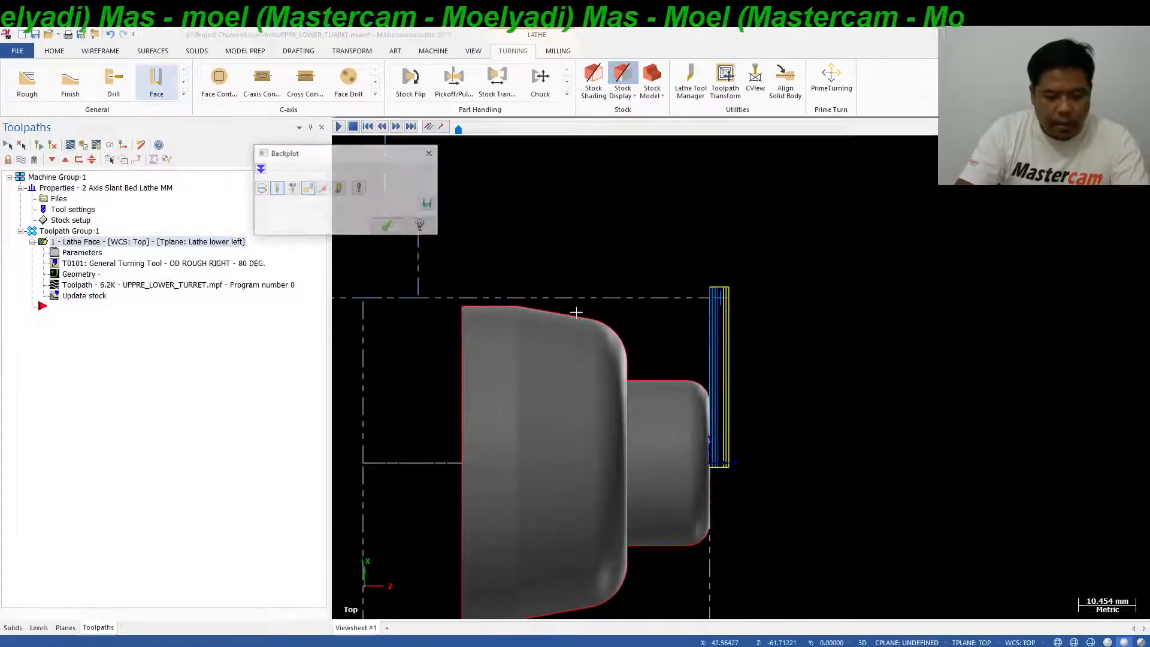
pyautogui.scroll(-3, 636, 371)
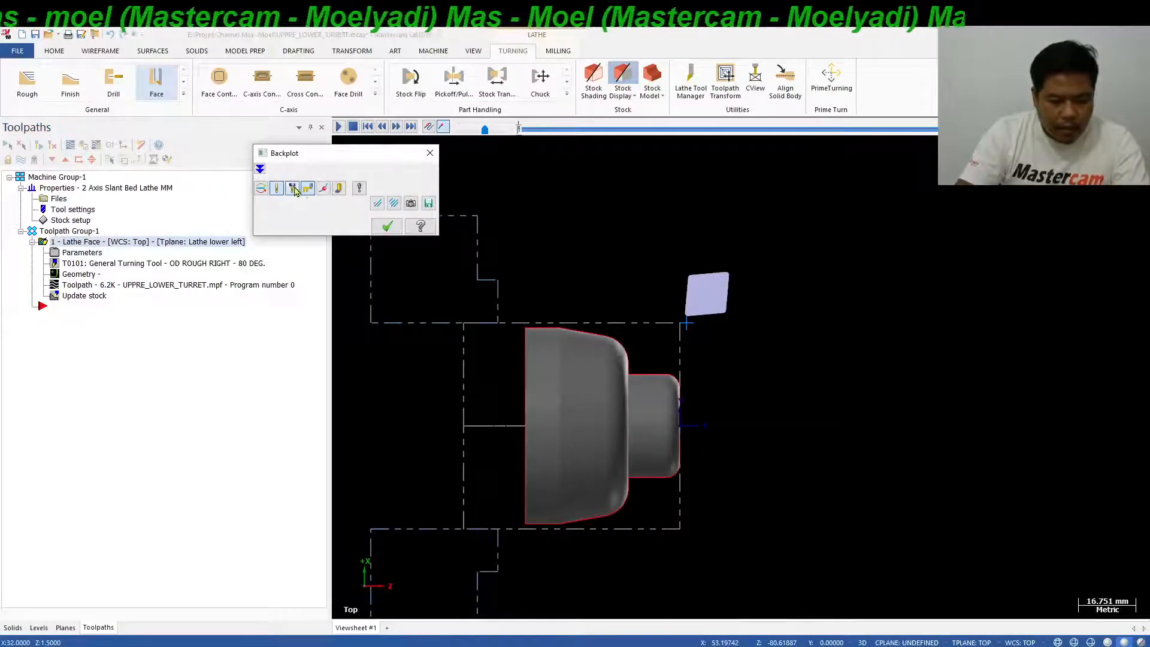
pyautogui.click(294, 190)
pyautogui.press('r')
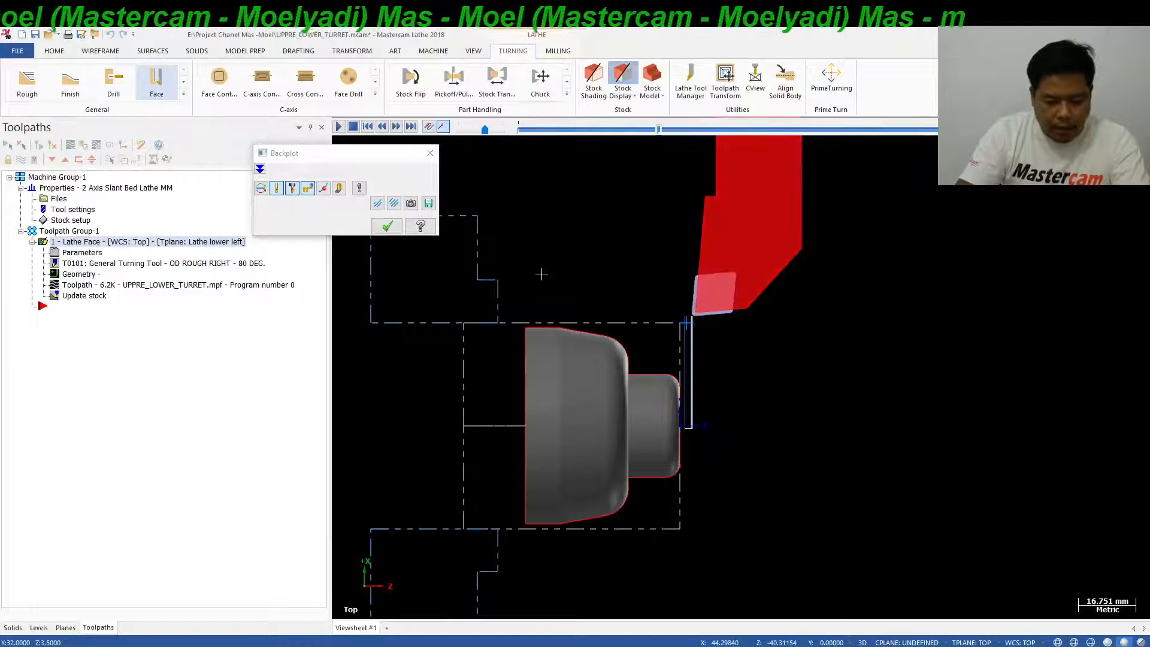
pyautogui.click(376, 229)
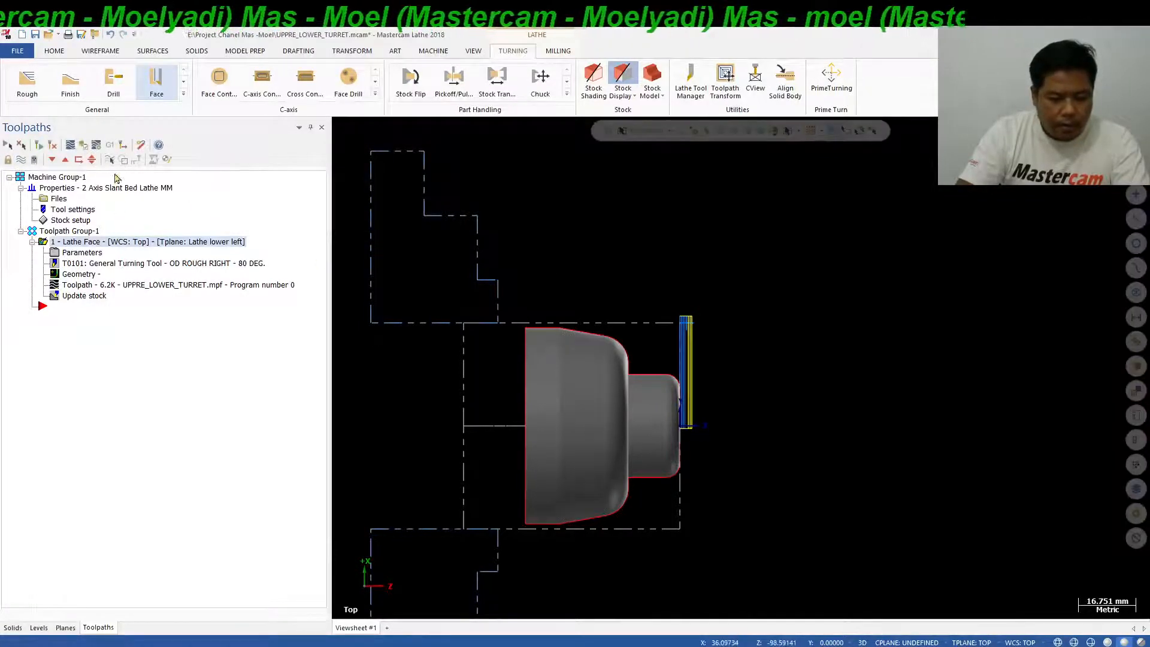
pyautogui.scroll(-1, 675, 351)
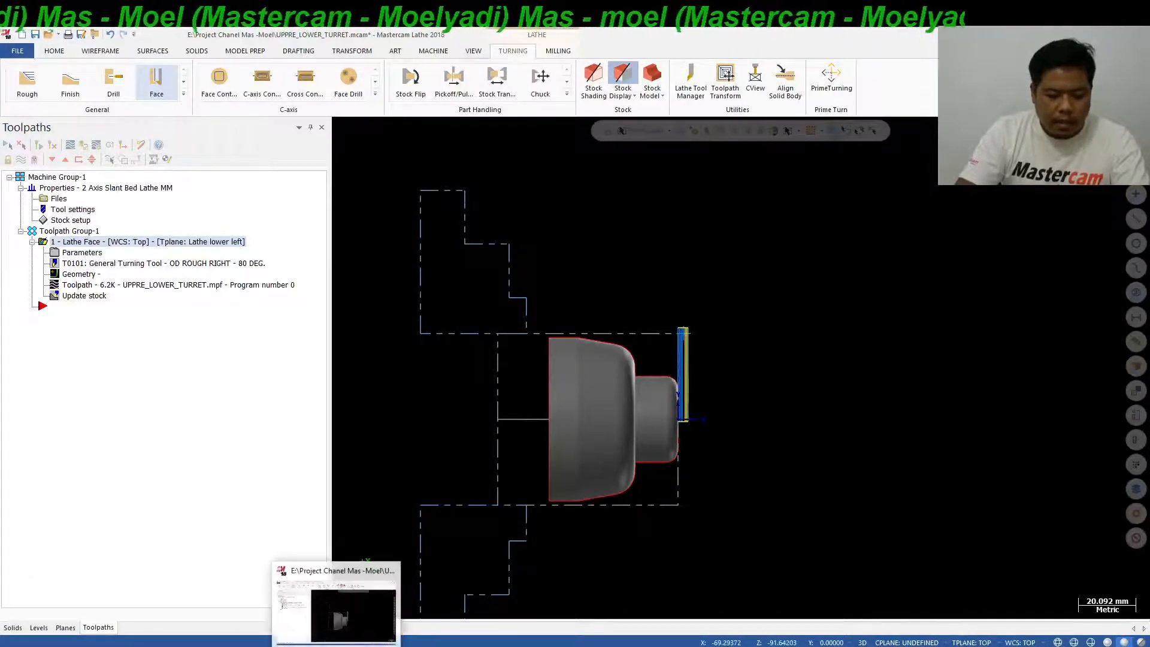
# Post the Lathe Face operation to UPPRE_LOWER_TURRET.mpf, replacing the existing NC file.
pyautogui.click(350, 645)
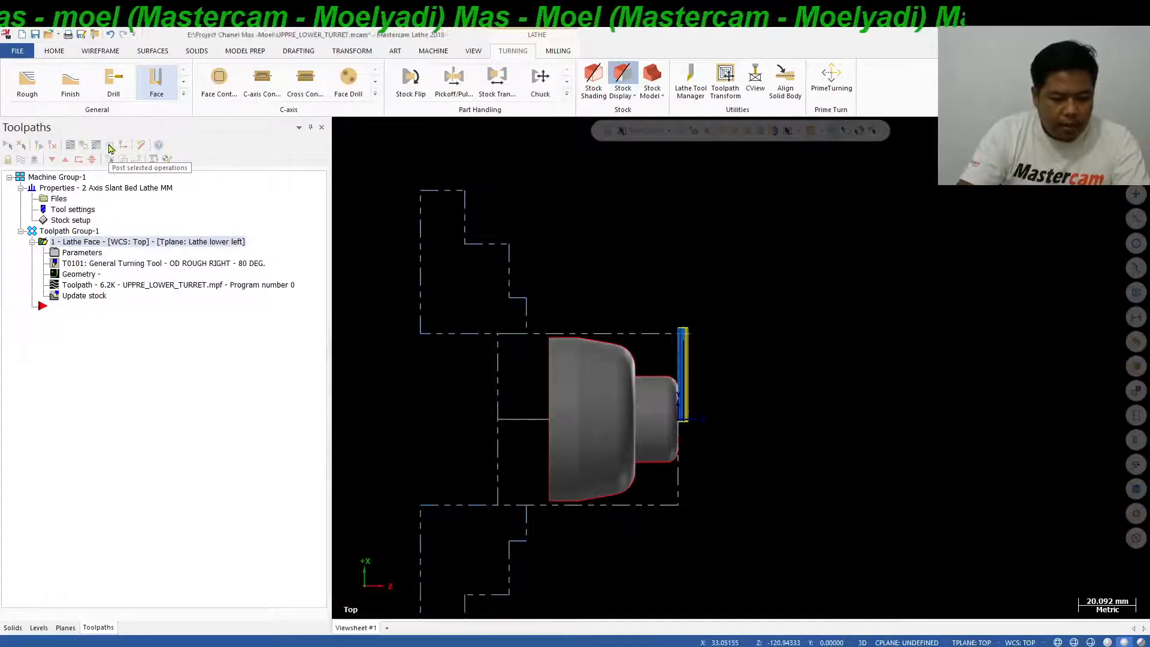
pyautogui.click(111, 147)
pyautogui.click(79, 400)
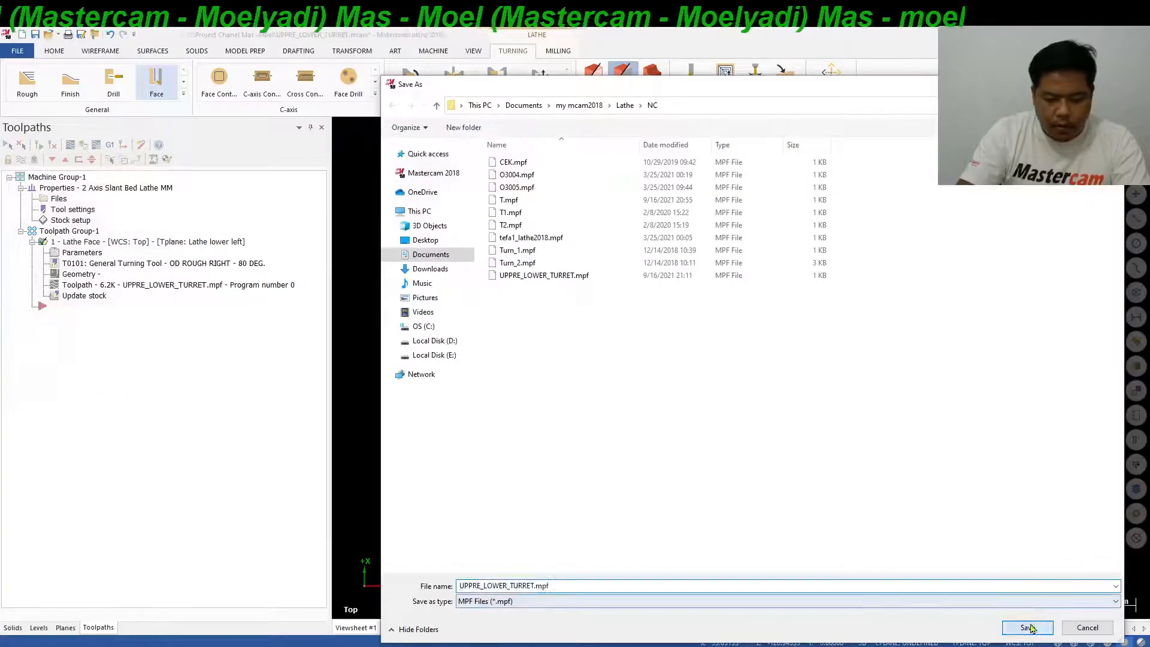
pyautogui.click(1028, 627)
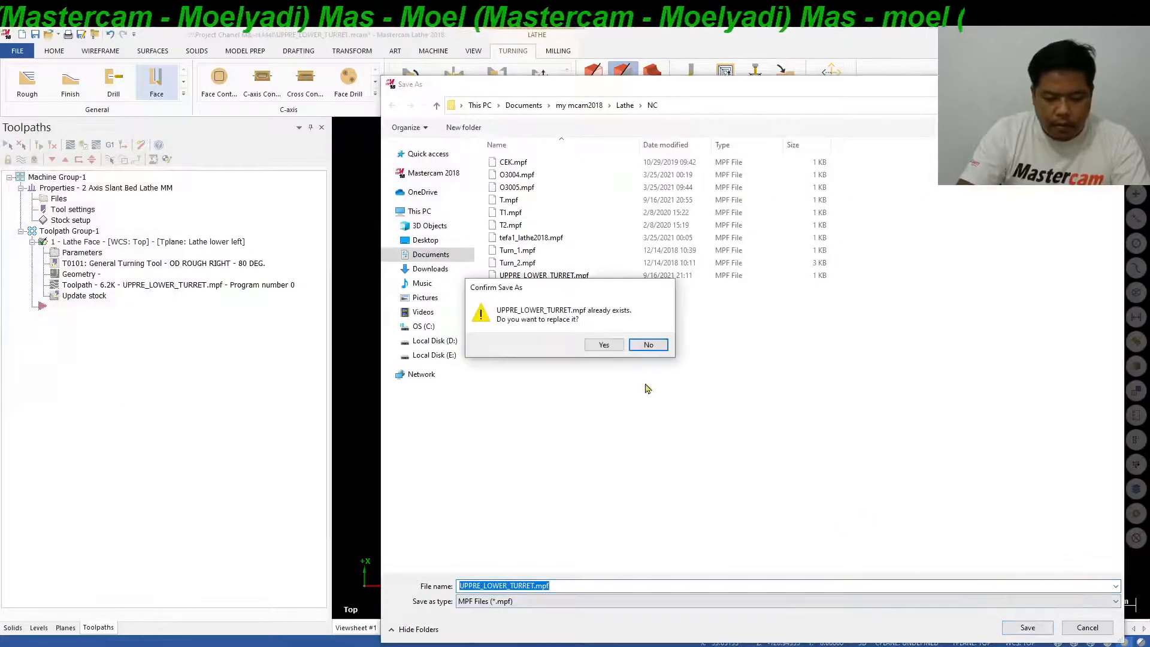
pyautogui.click(614, 347)
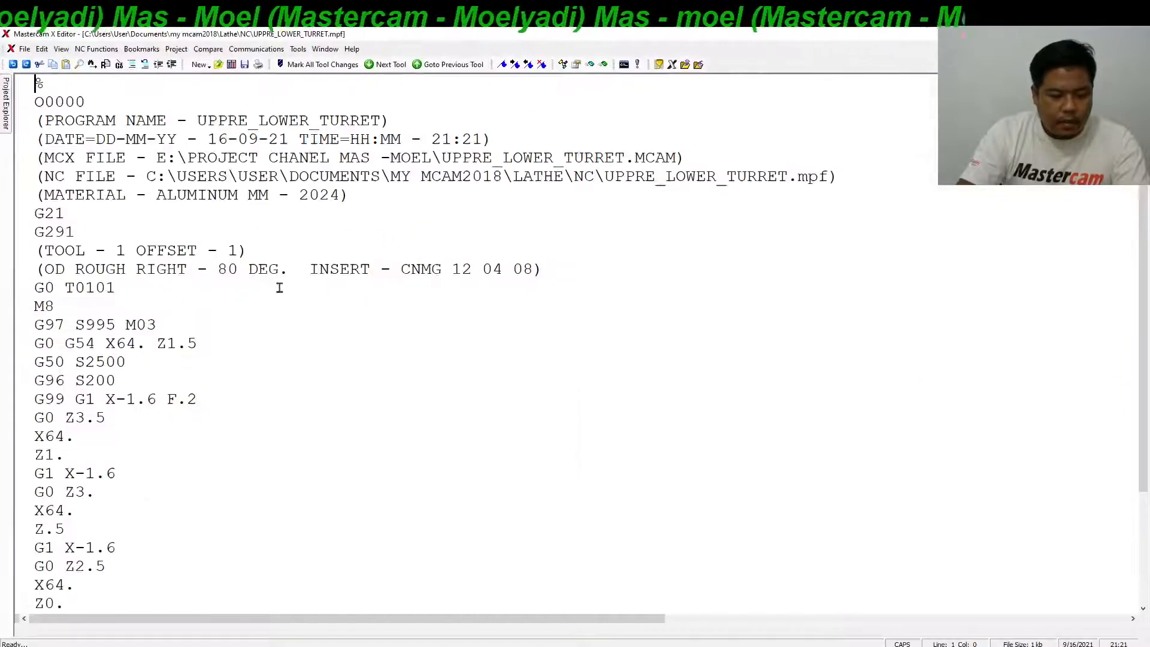
# Examine the posted facing NC code around the G0 G54 X64. Z1.5 block, and close the code editor.
pyautogui.moveTo(139, 348); pyautogui.dragTo(127, 344)
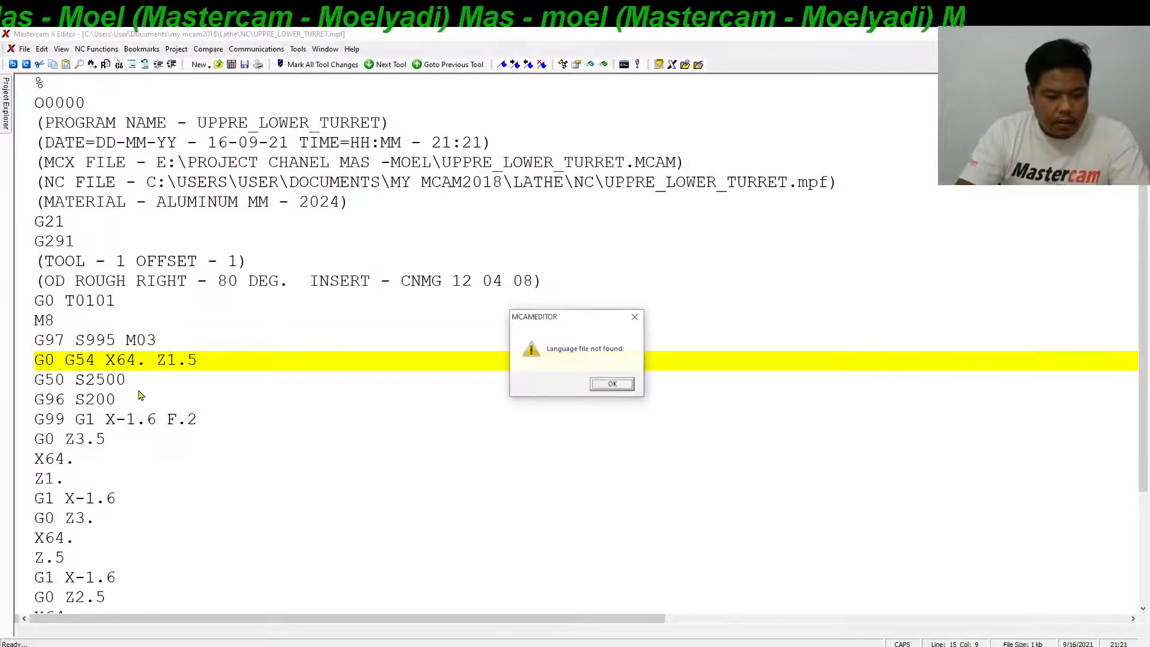
pyautogui.click(603, 387)
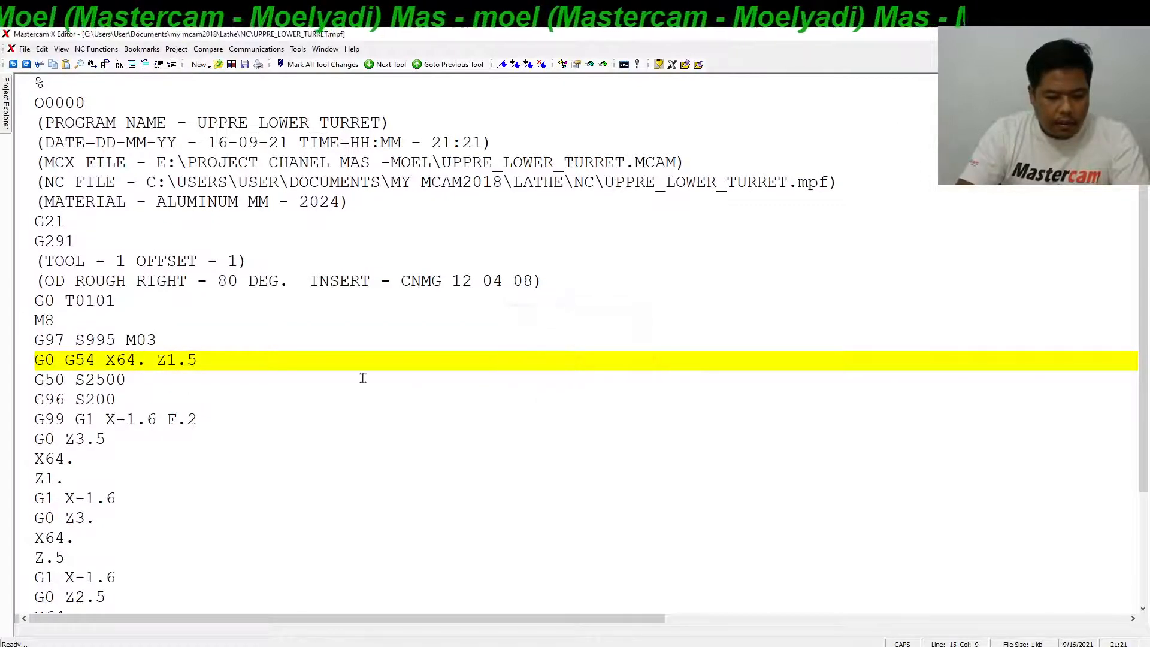
pyautogui.keyDown('ctrl'); pyautogui.scroll(1, 315, 385); pyautogui.keyUp('ctrl')
pyautogui.click(612, 384)
pyautogui.keyDown('ctrl'); pyautogui.scroll(1, 397, 358); pyautogui.keyUp('ctrl')
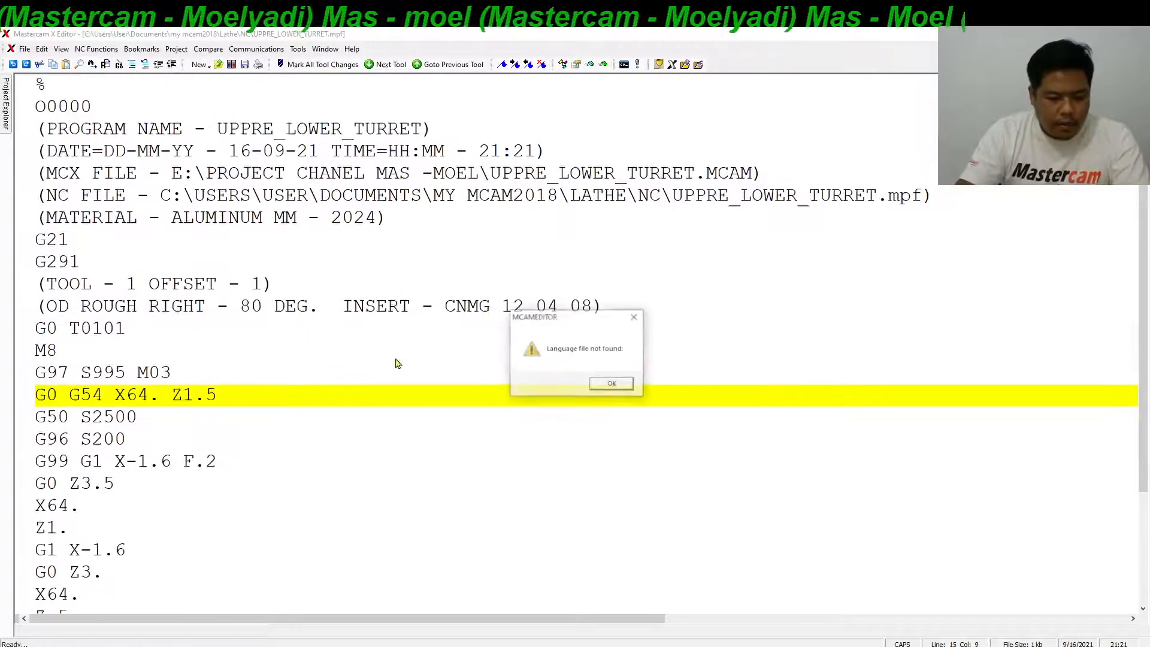
pyautogui.click(629, 387)
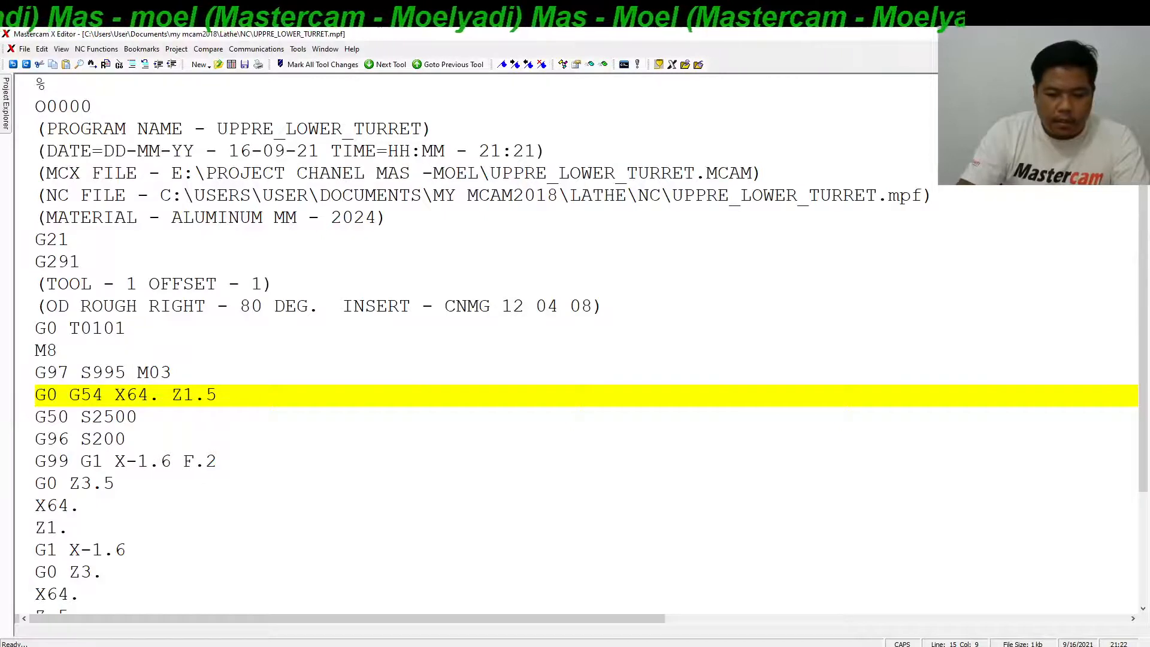
pyautogui.click(1136, 34)
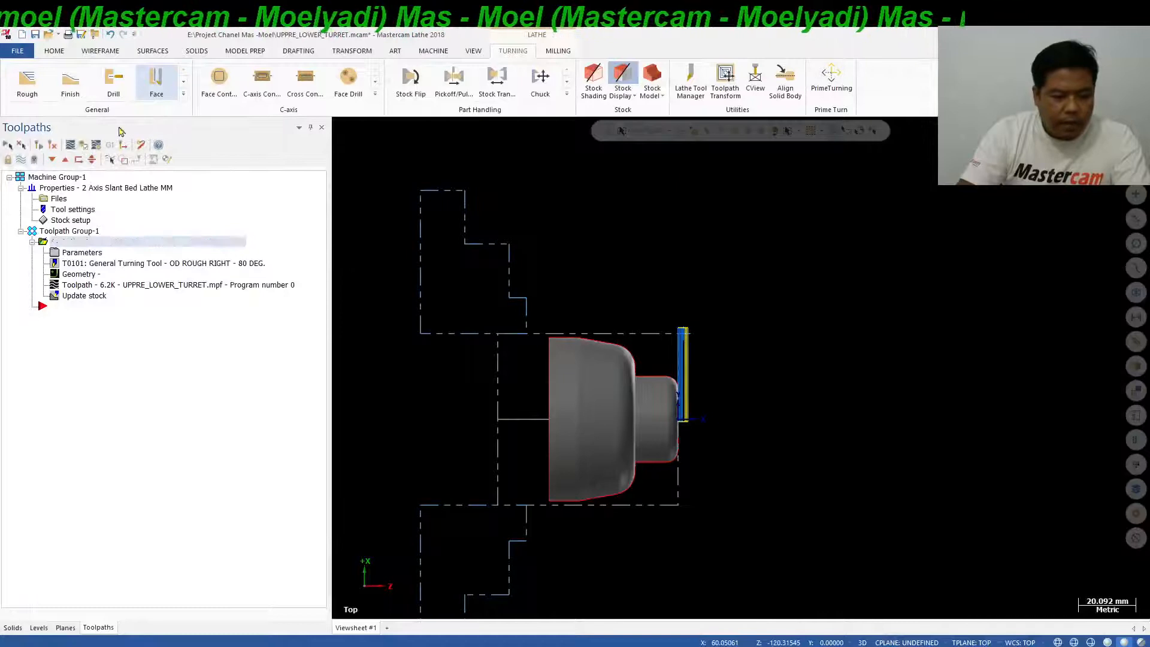
# Start a Lathe Rough toolpath and partially chain the upper outer profile from the front face to the large diameter, reversing the chain direction.
pyautogui.click(27, 81)
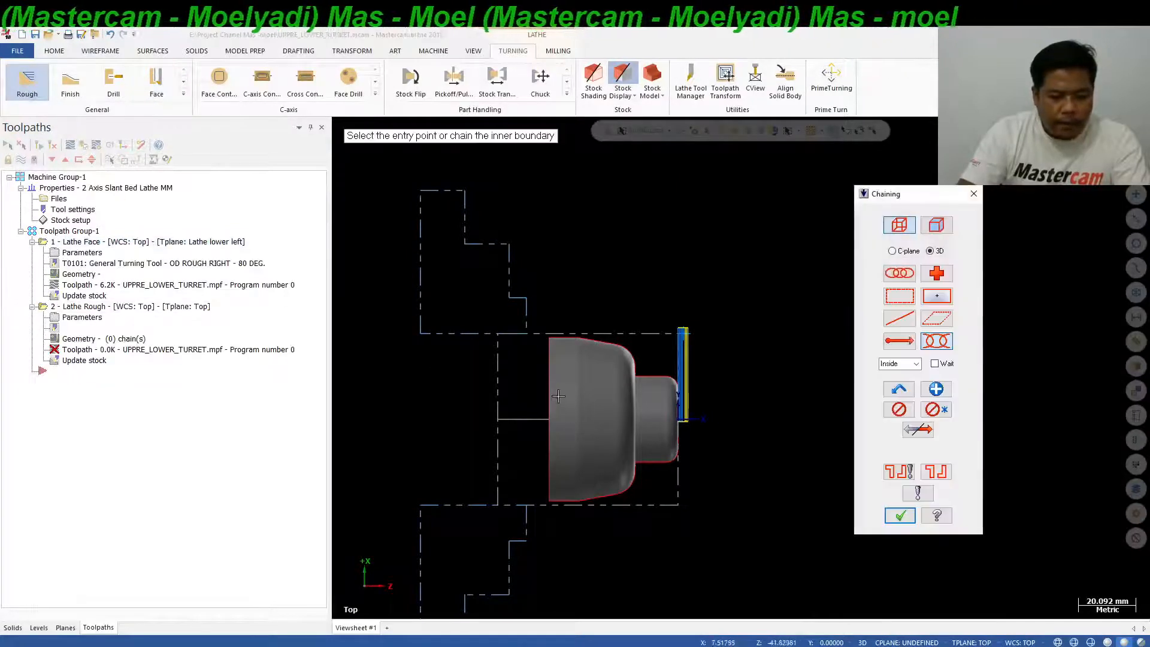
pyautogui.click(676, 380)
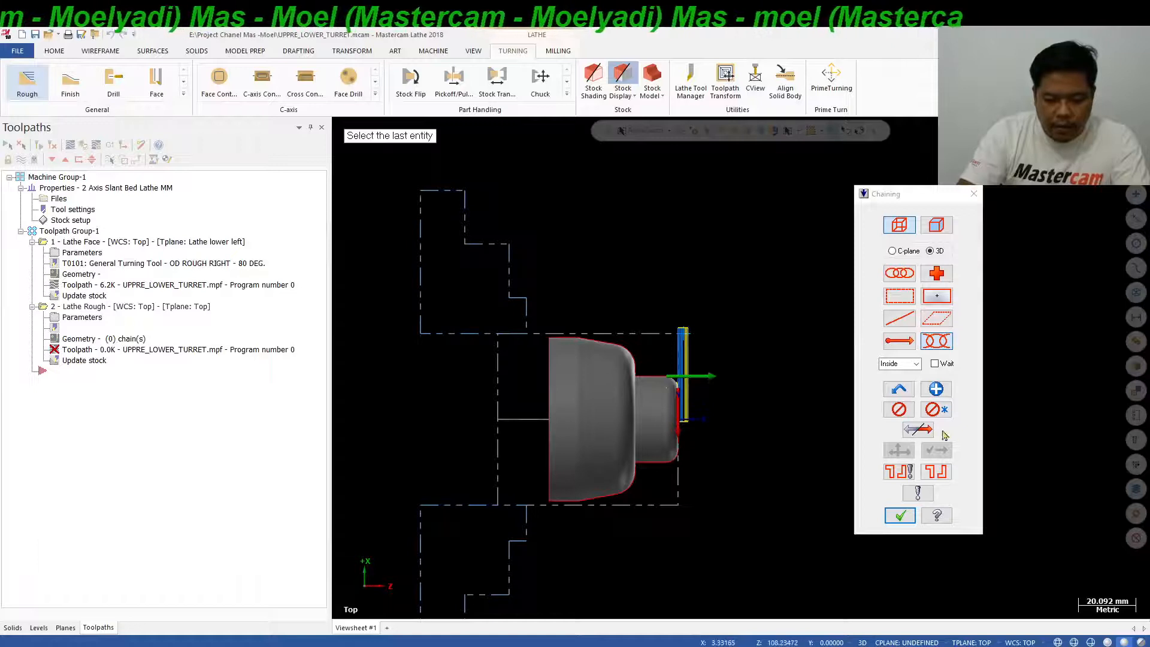
pyautogui.click(917, 429)
pyautogui.click(565, 336)
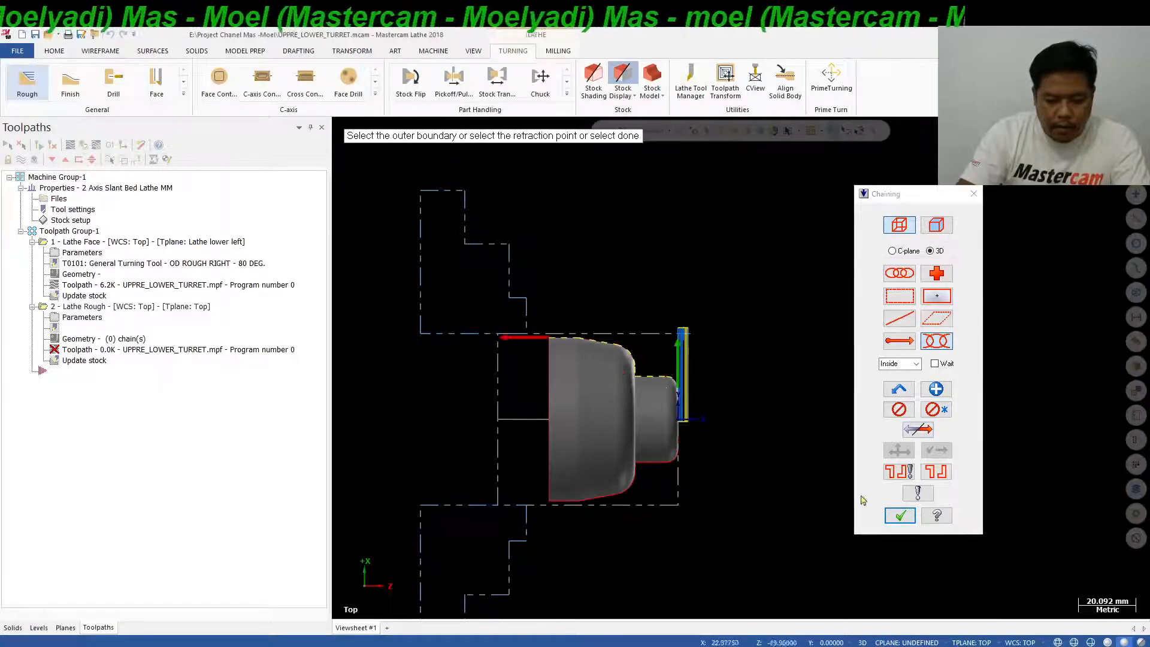
pyautogui.click(900, 515)
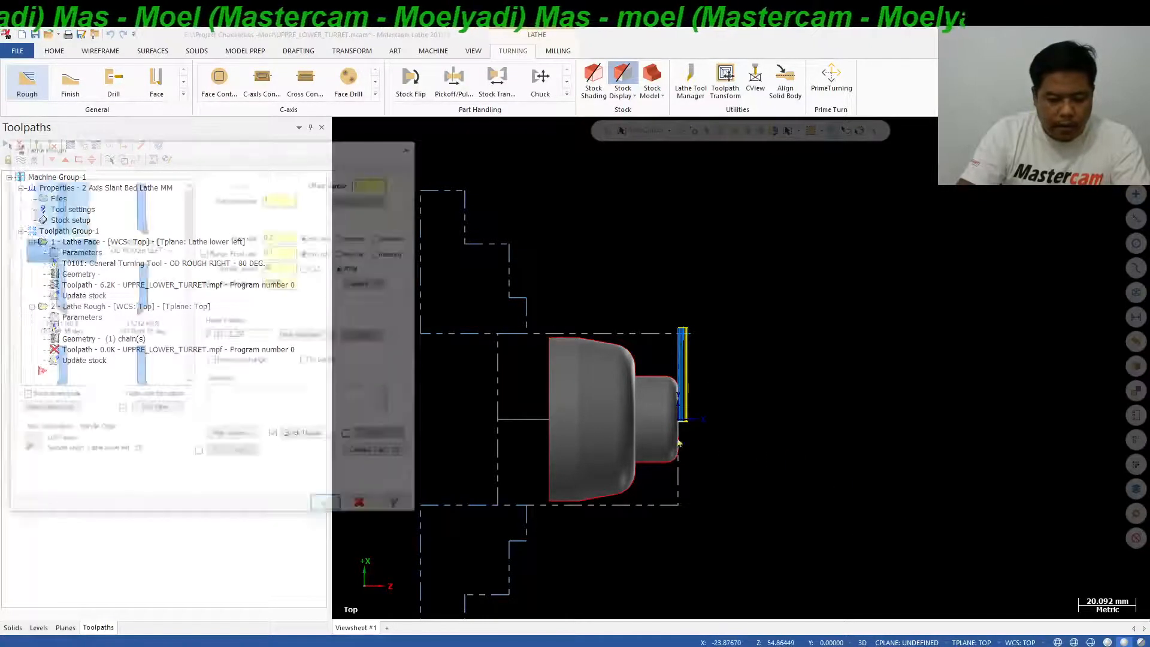
# Set the roughing stock to leave to 0.0 in both X and Z.
pyautogui.click(100, 173)
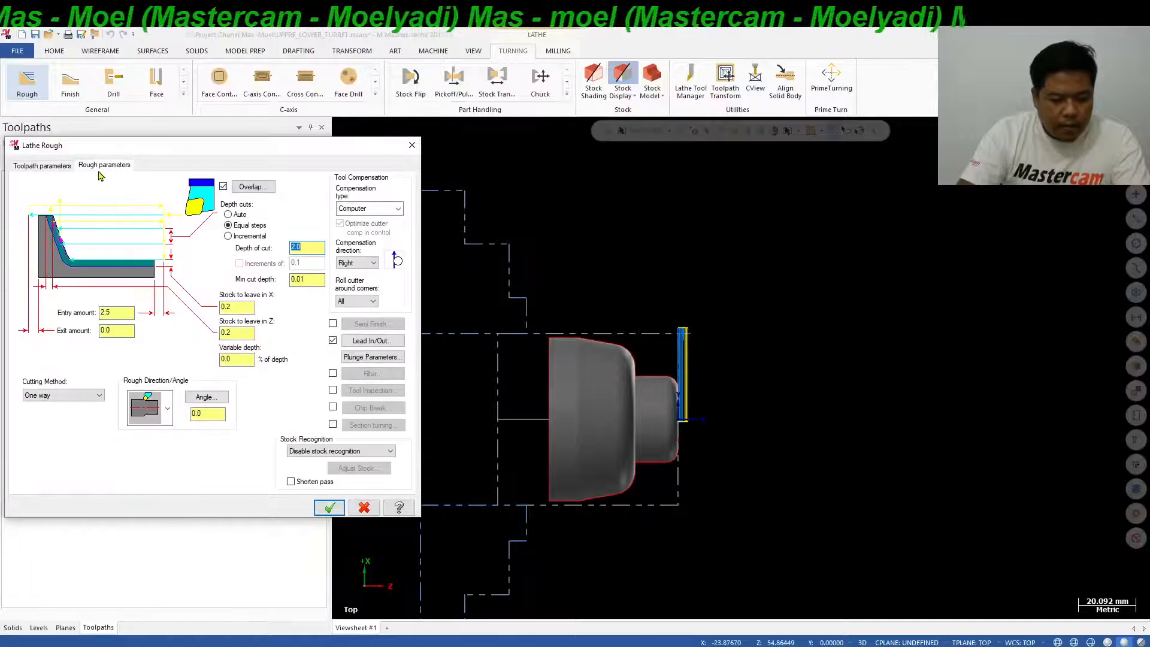
pyautogui.doubleClick(246, 308)
pyautogui.write('0.0')
pyautogui.press('Tab')
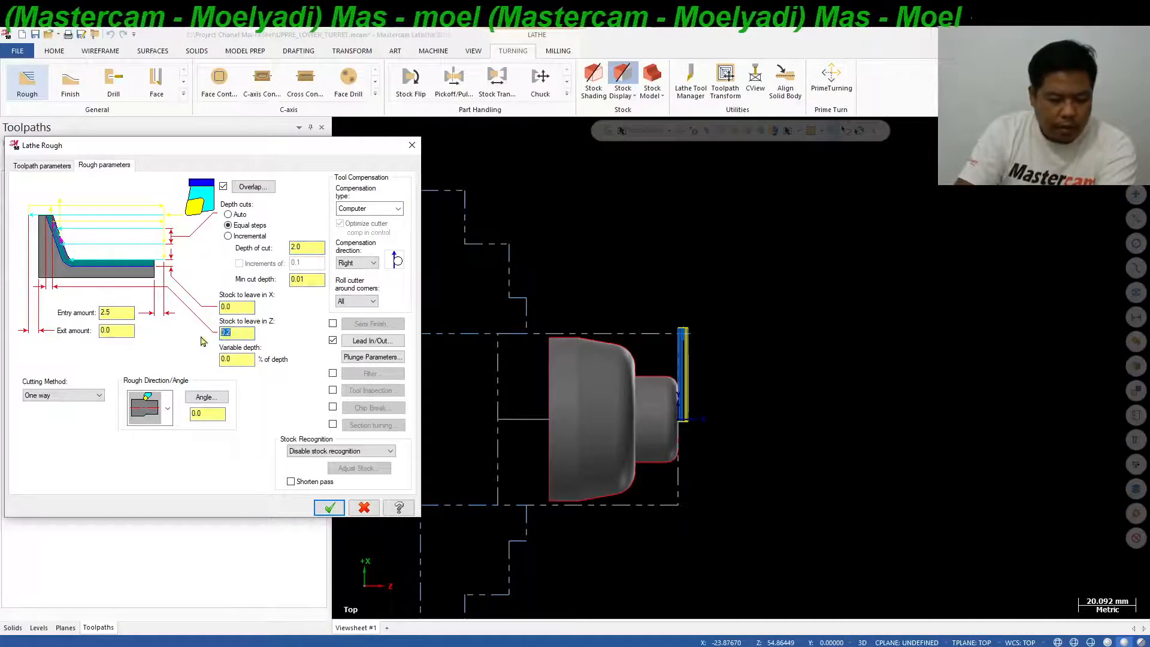
pyautogui.write('0.0')
# Extend the end of the contour by 3 in the roughing lead-out settings and generate the Lathe Rough toolpath.
pyautogui.click(373, 340)
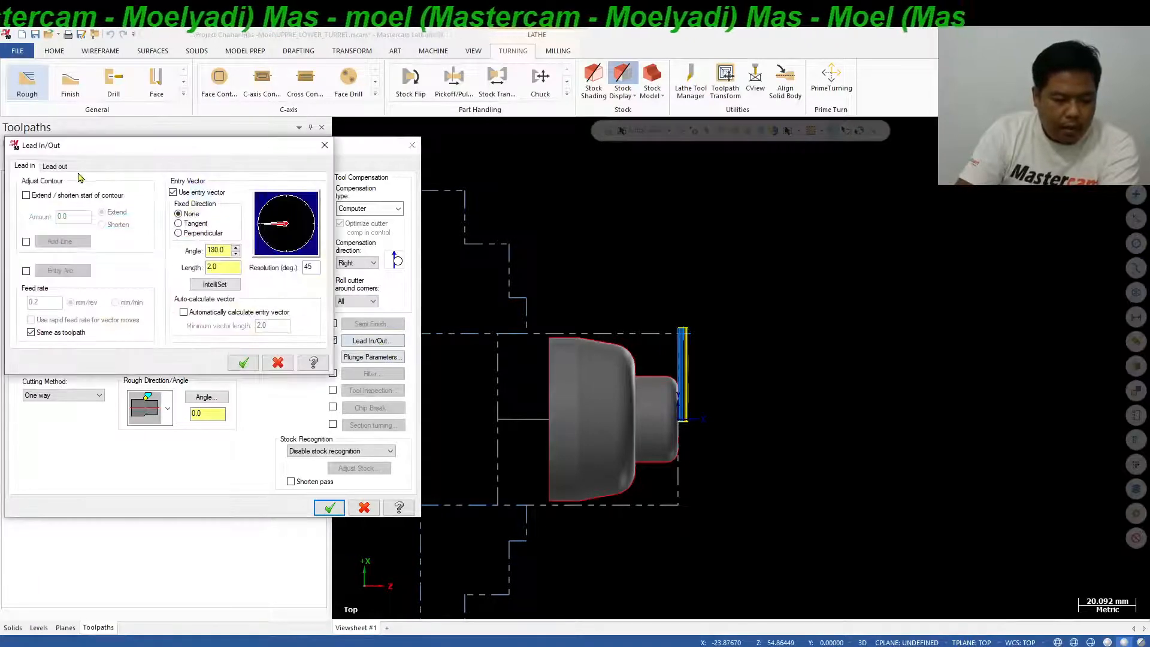
pyautogui.click(55, 166)
pyautogui.click(27, 195)
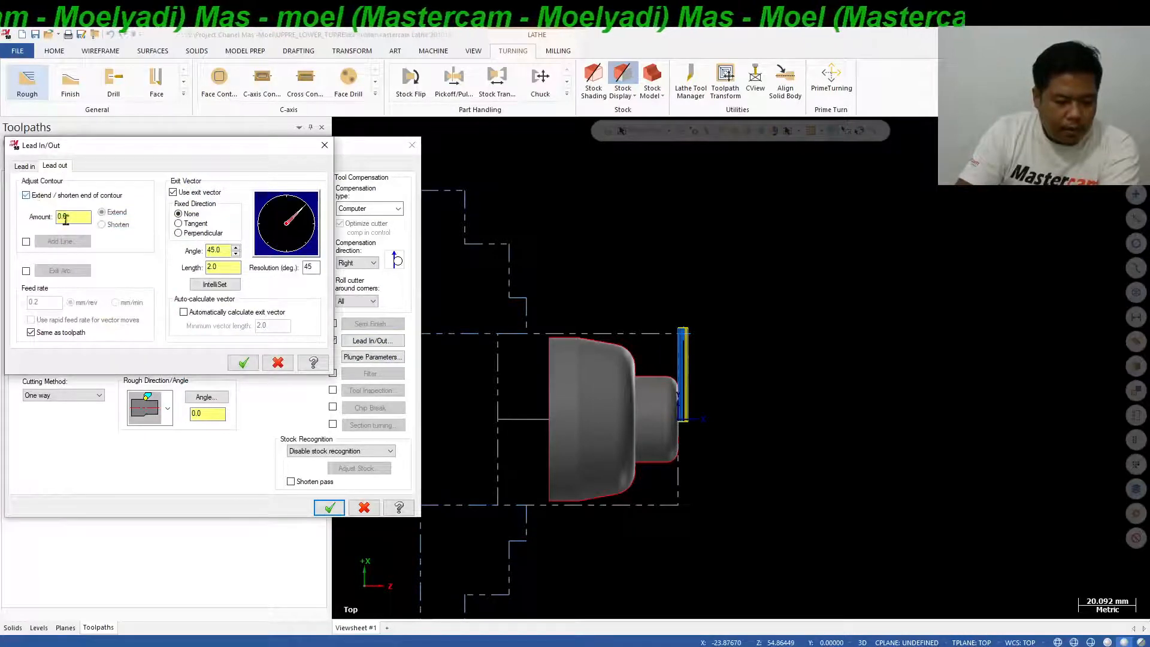
pyautogui.doubleClick(66, 216)
pyautogui.write('3')
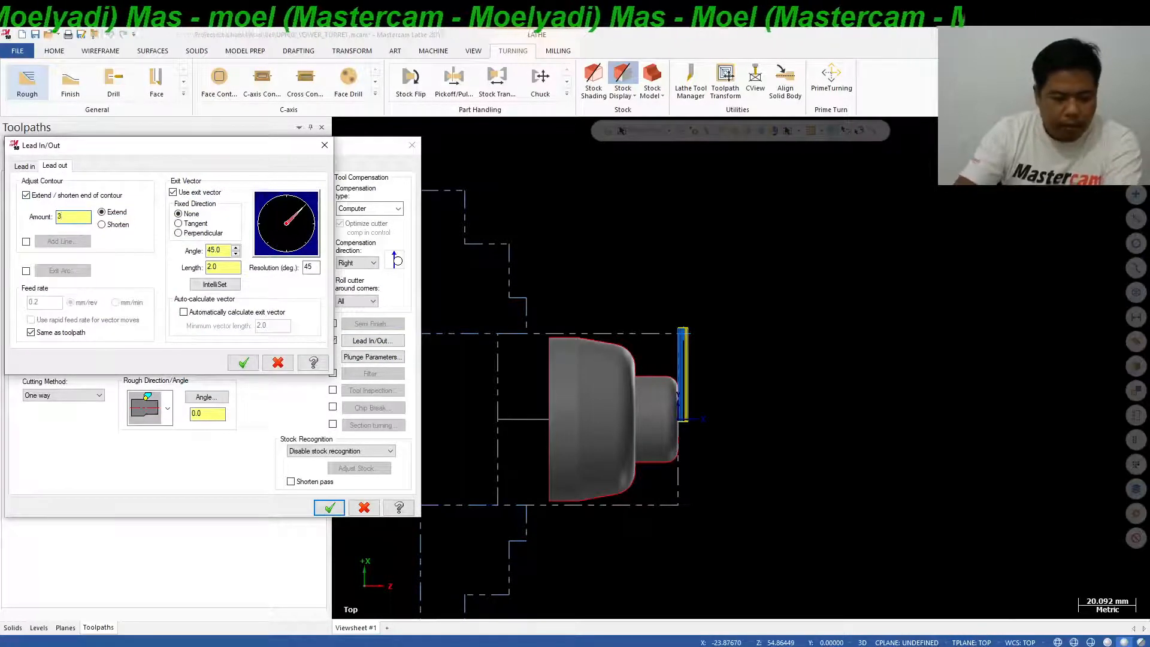
pyautogui.click(243, 362)
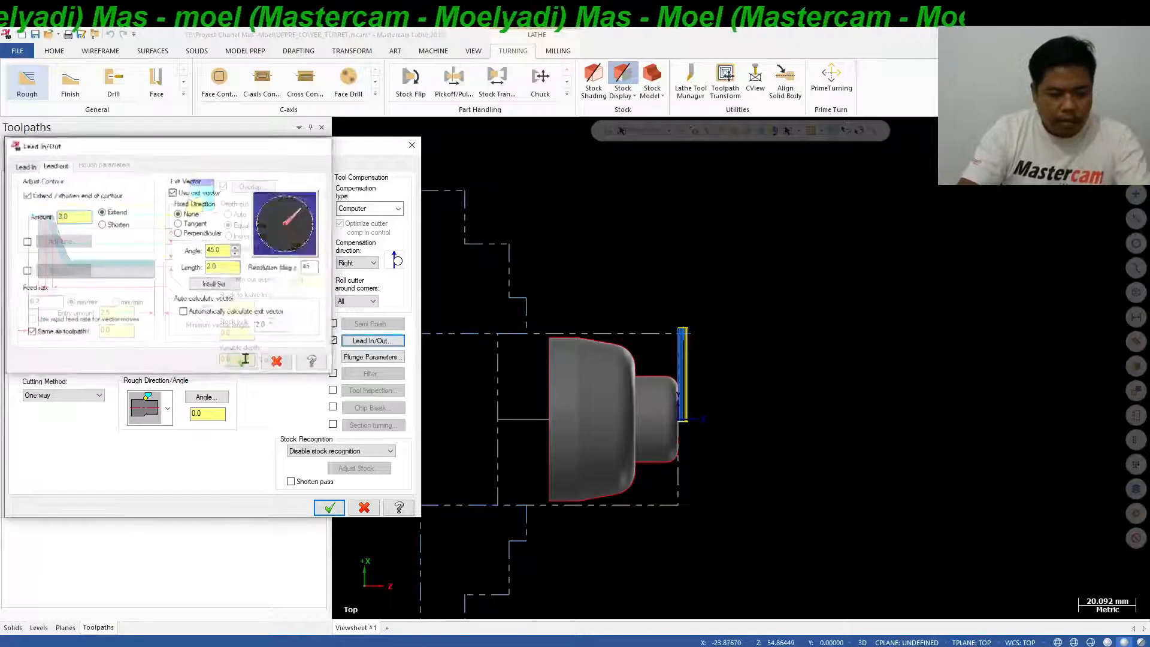
pyautogui.click(329, 508)
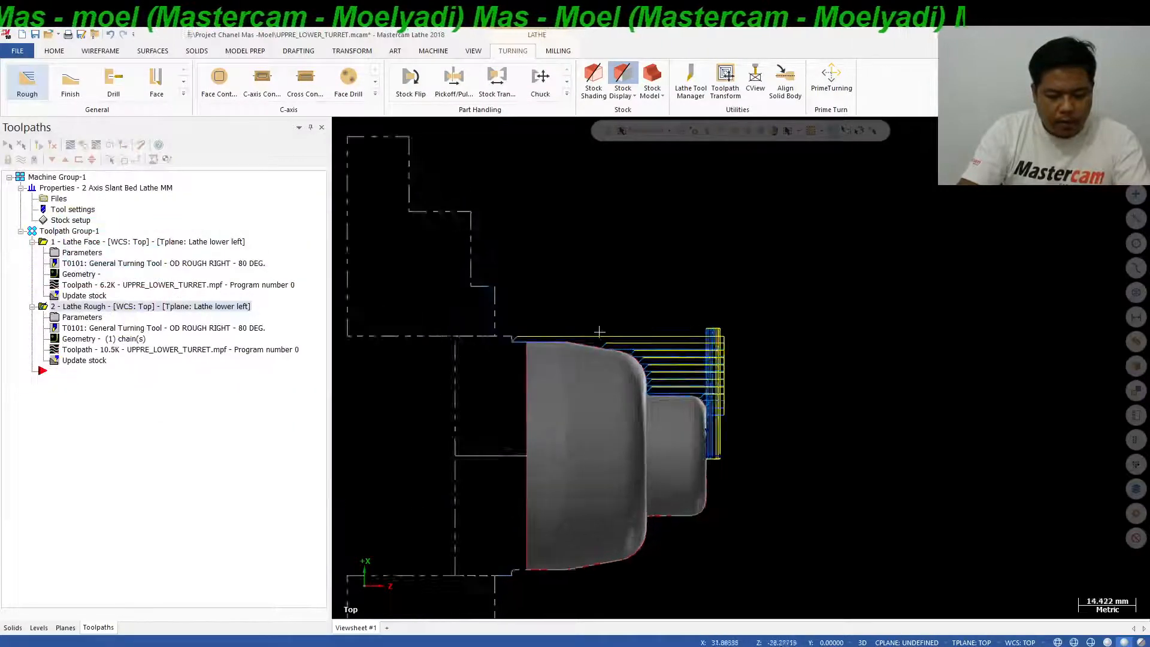
# Set the Lathe Rough operation's stock recognition to Remaining stock and regenerate the toolpath.
pyautogui.scroll(2, 599, 332)
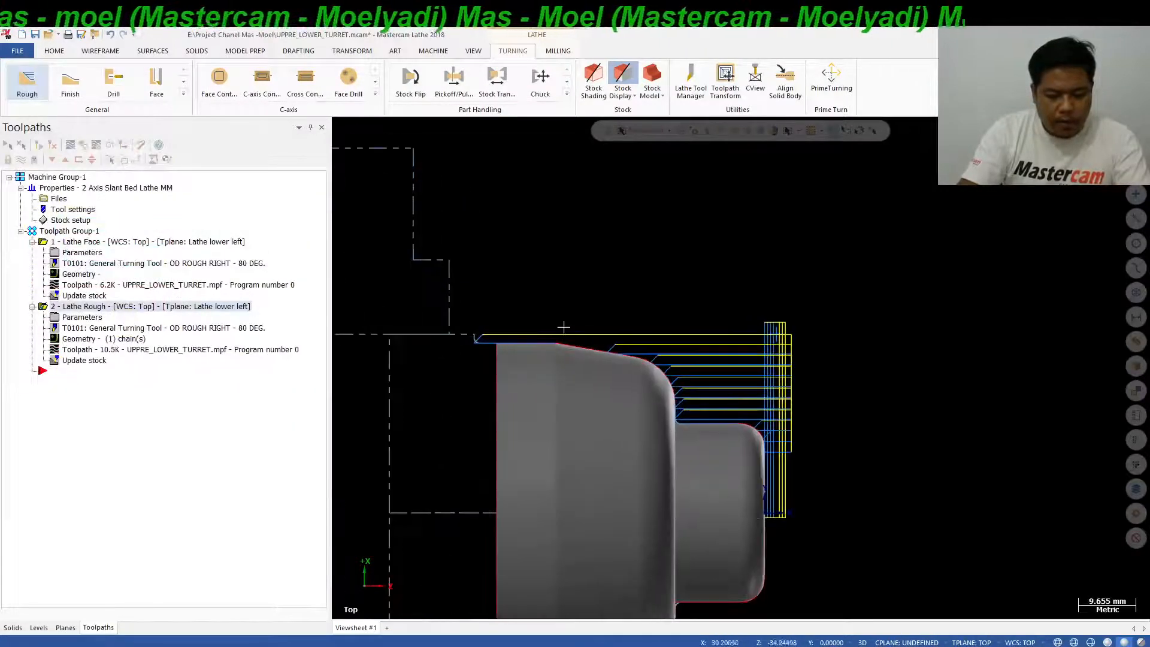
pyautogui.click(93, 319)
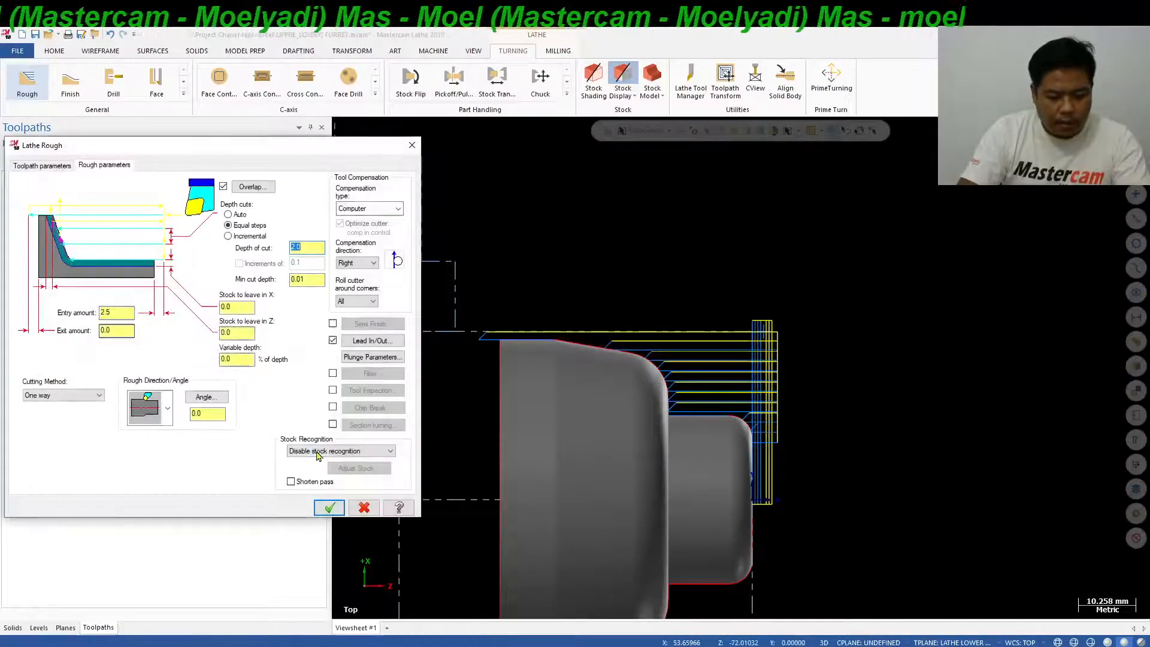
pyautogui.click(317, 455)
pyautogui.click(317, 468)
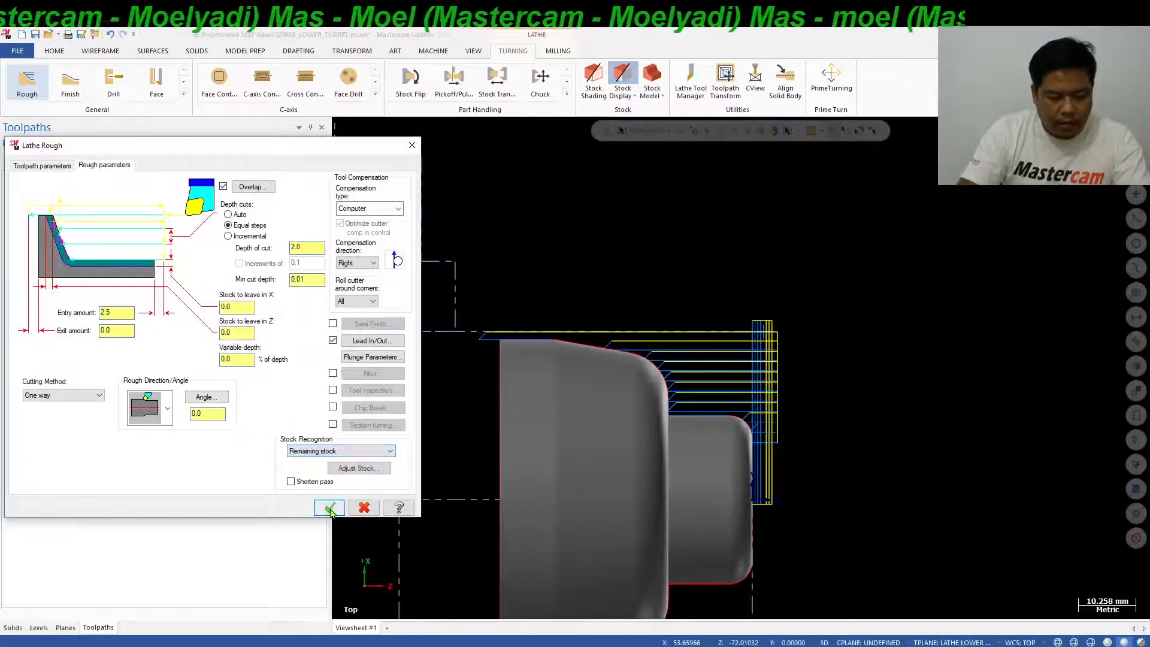
pyautogui.click(330, 508)
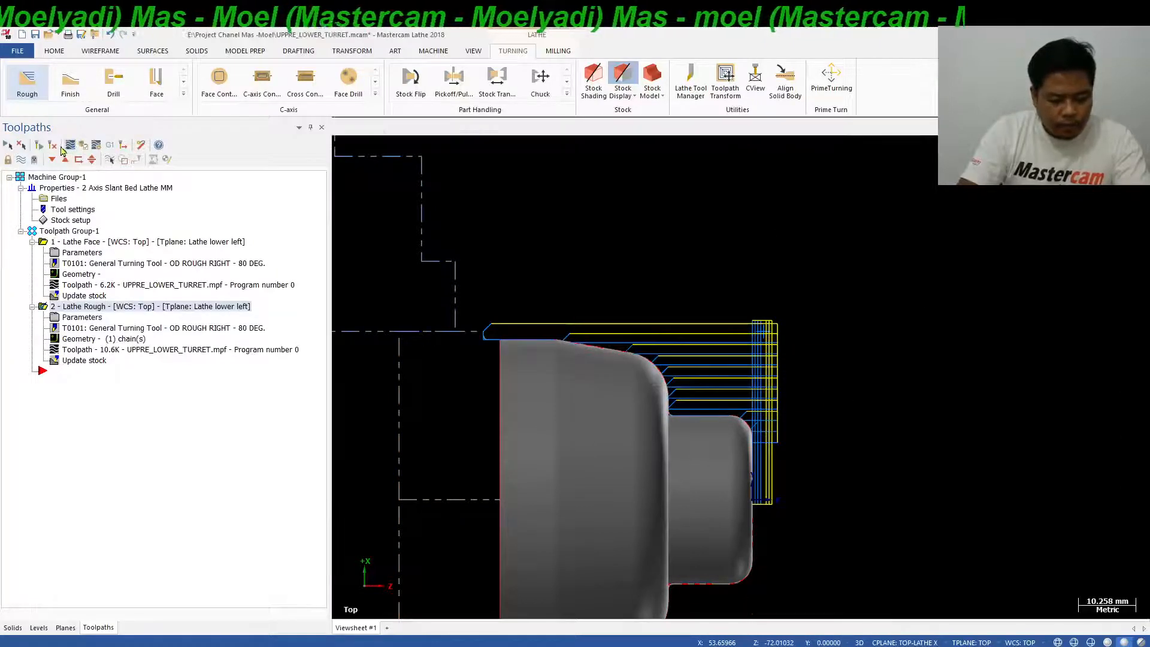
# Backplot the Lathe Rough operation and hide its toolpath display.
pyautogui.click(62, 147)
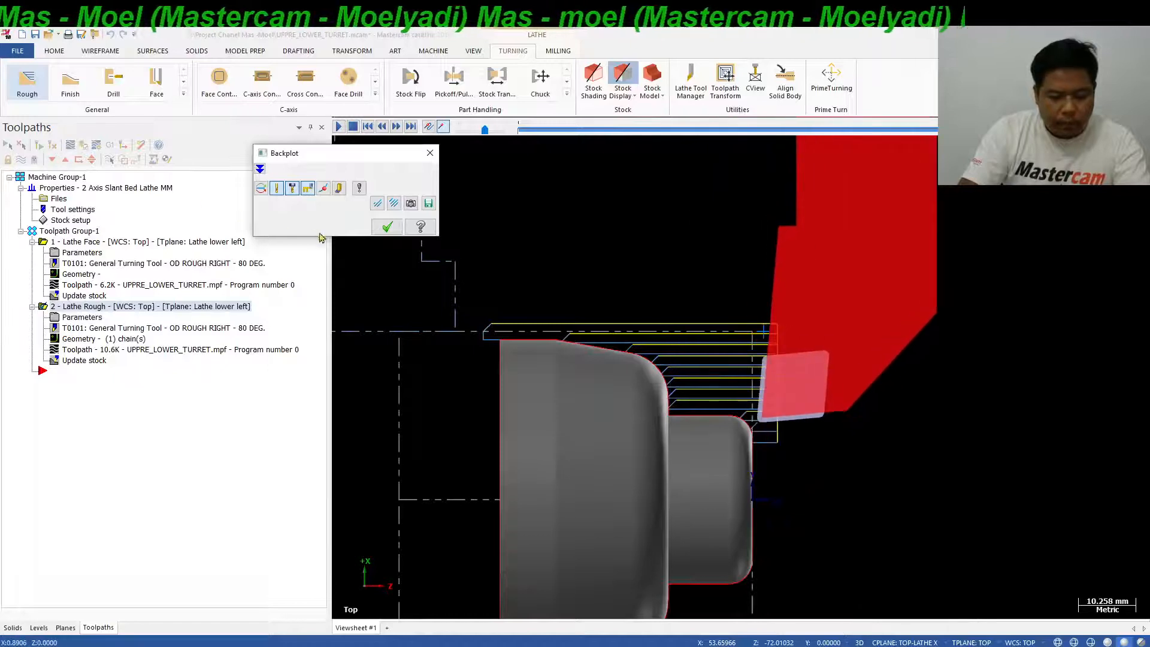
pyautogui.click(387, 226)
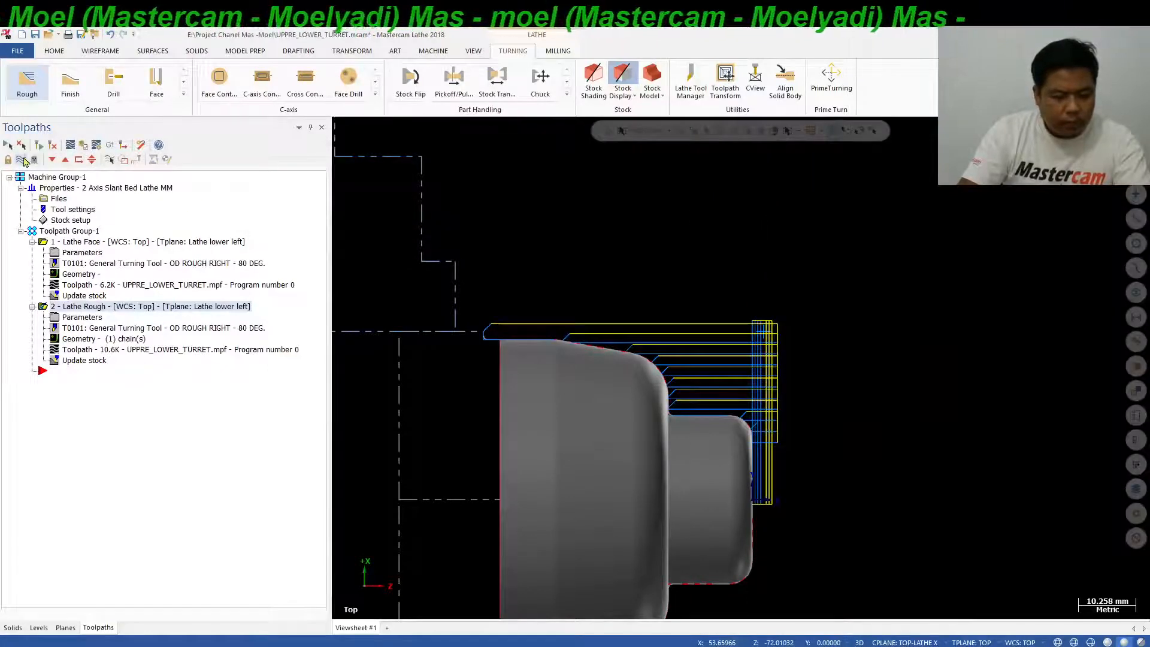
pyautogui.click(23, 160)
# Post only the Lathe Rough operation to UPPRE_LOWER_TURRET.mpf, replacing the existing NC file.
pyautogui.click(110, 145)
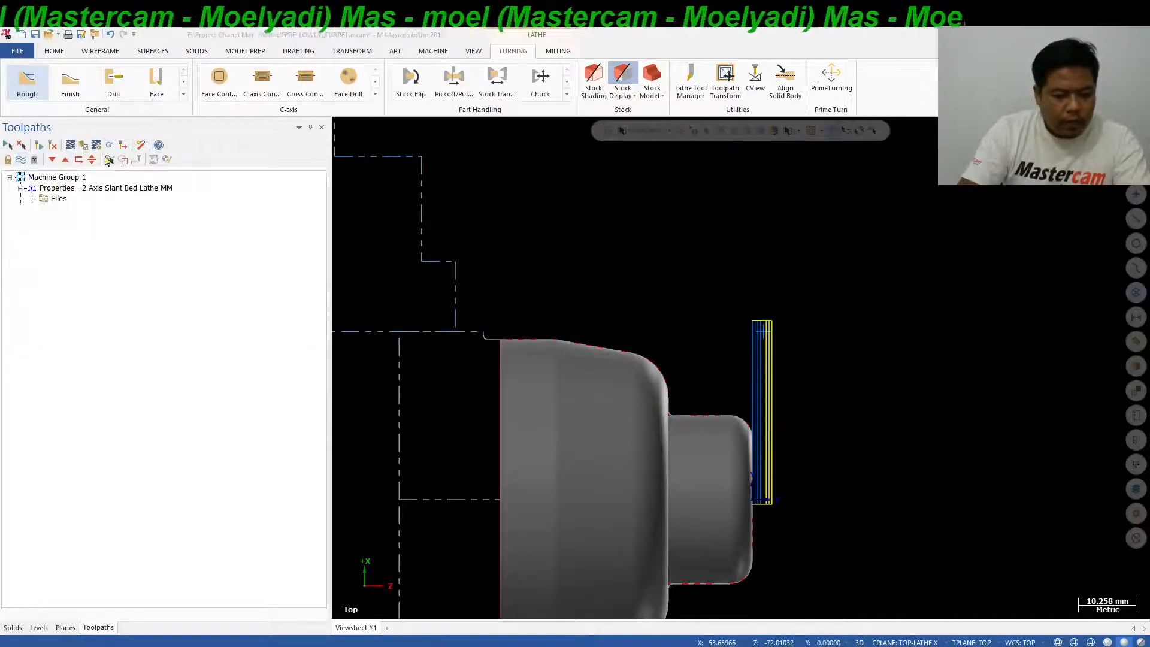
pyautogui.click(77, 400)
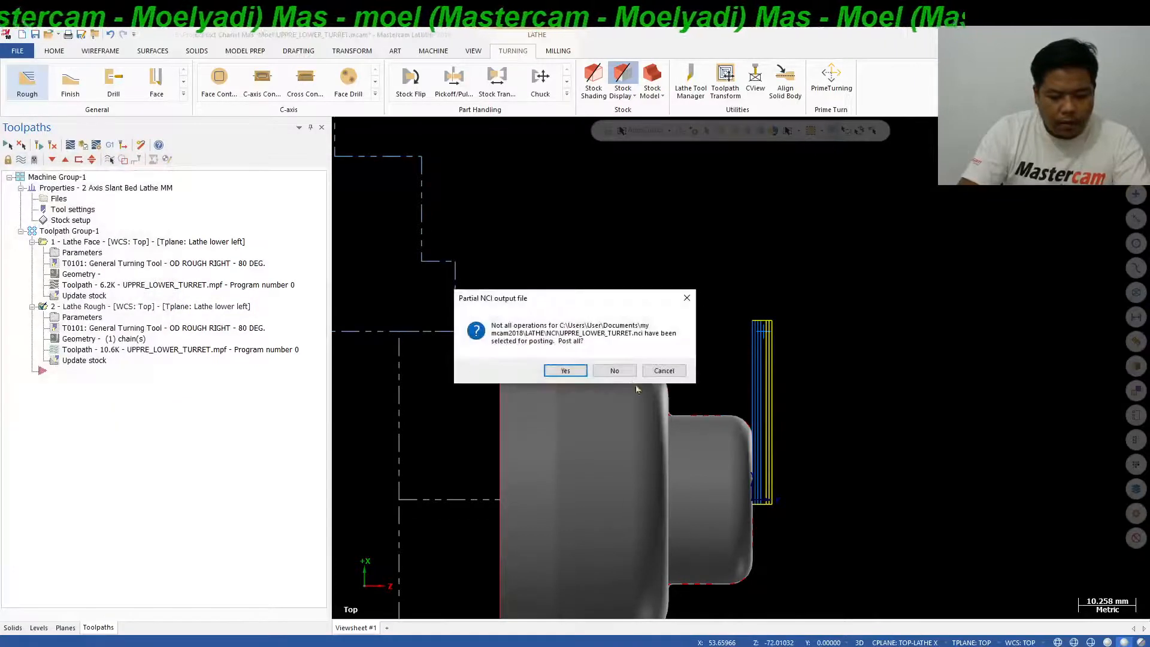
pyautogui.click(616, 371)
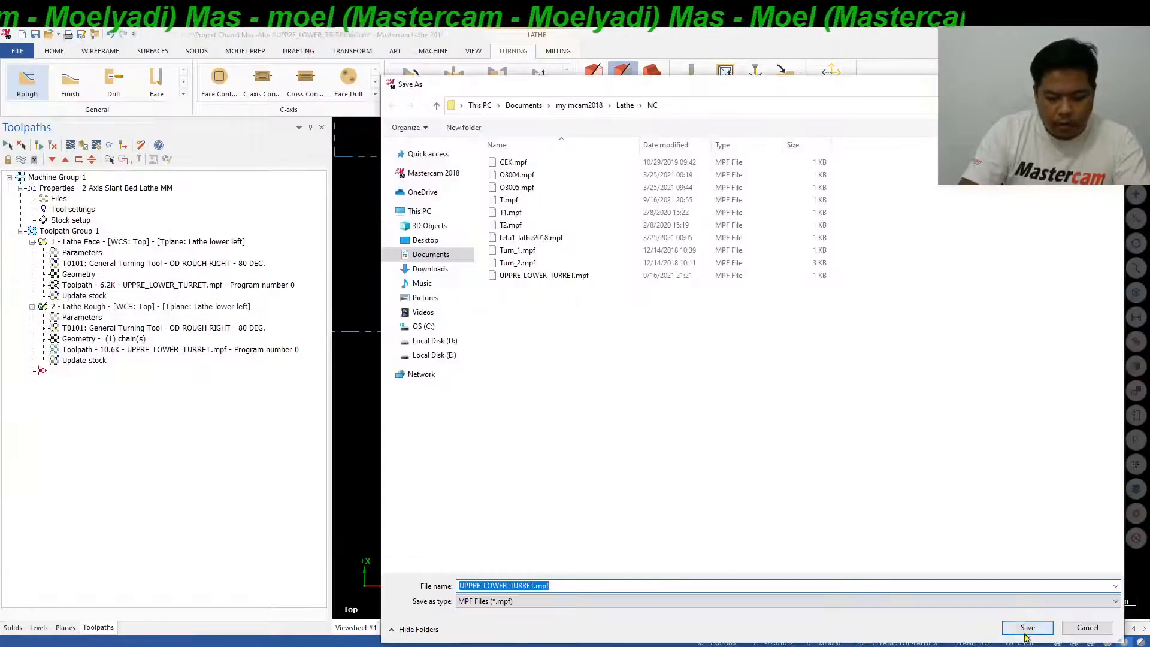
pyautogui.click(1027, 627)
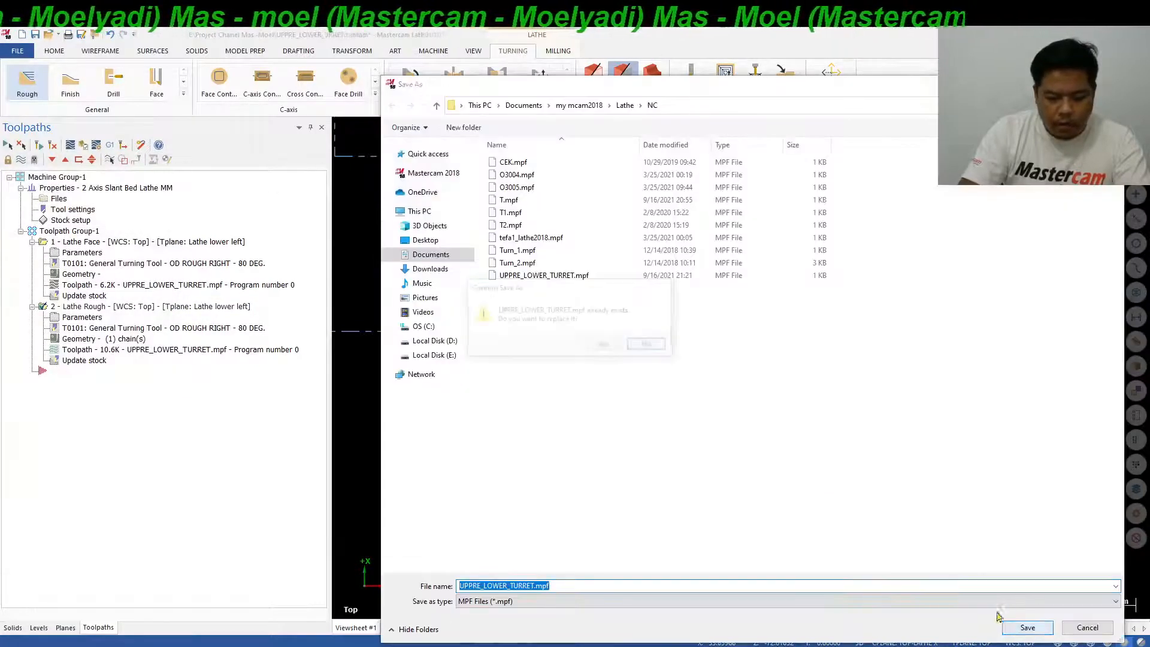
pyautogui.click(603, 344)
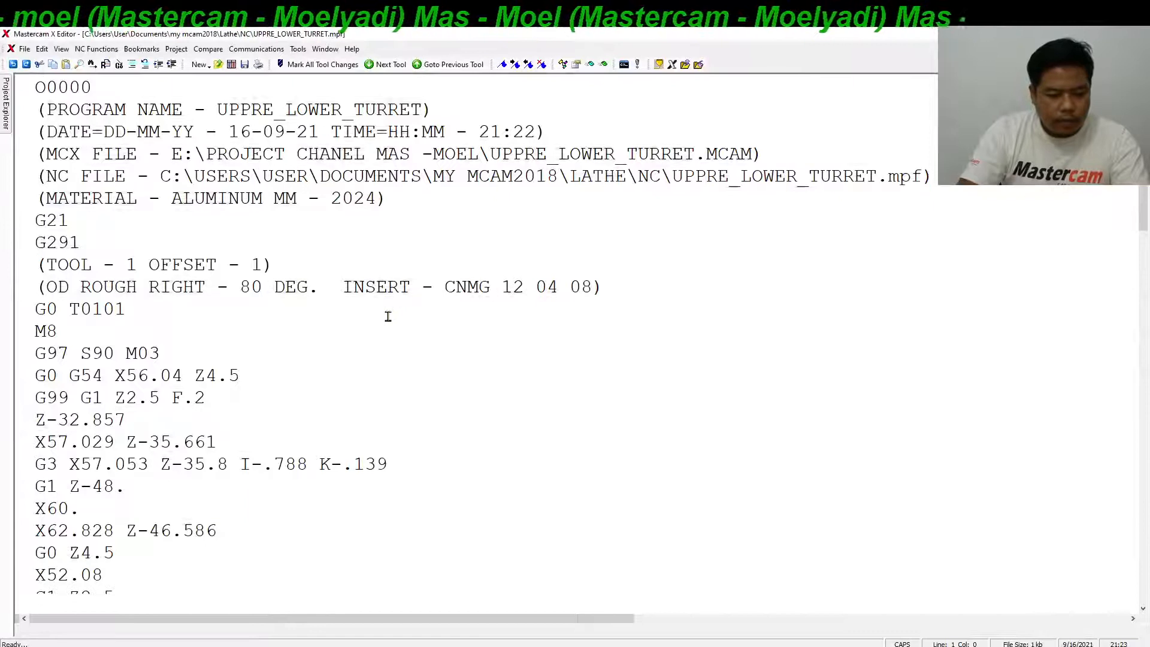
# Examine the posted roughing code at the G0 G54 X56.04 Z4.5 block and the first G3 line's I and K arc values.
pyautogui.scroll(-5, 388, 316)
pyautogui.click(167, 264)
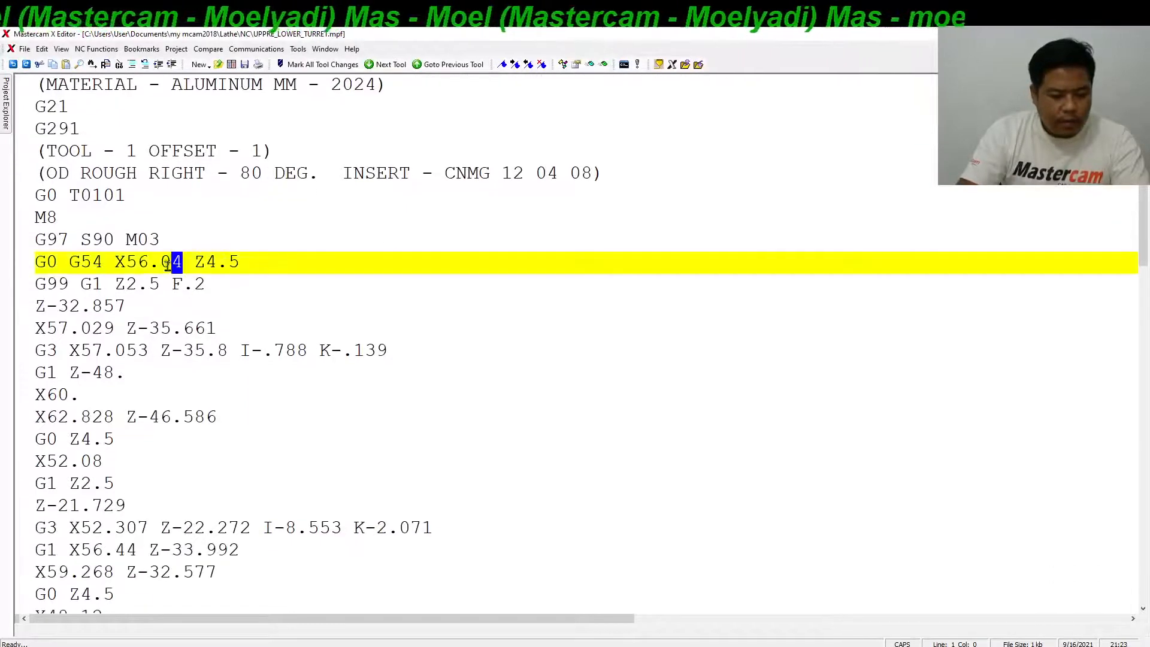
pyautogui.moveTo(168, 264); pyautogui.dragTo(119, 268)
pyautogui.moveTo(60, 353); pyautogui.dragTo(373, 351)
pyautogui.click(399, 349)
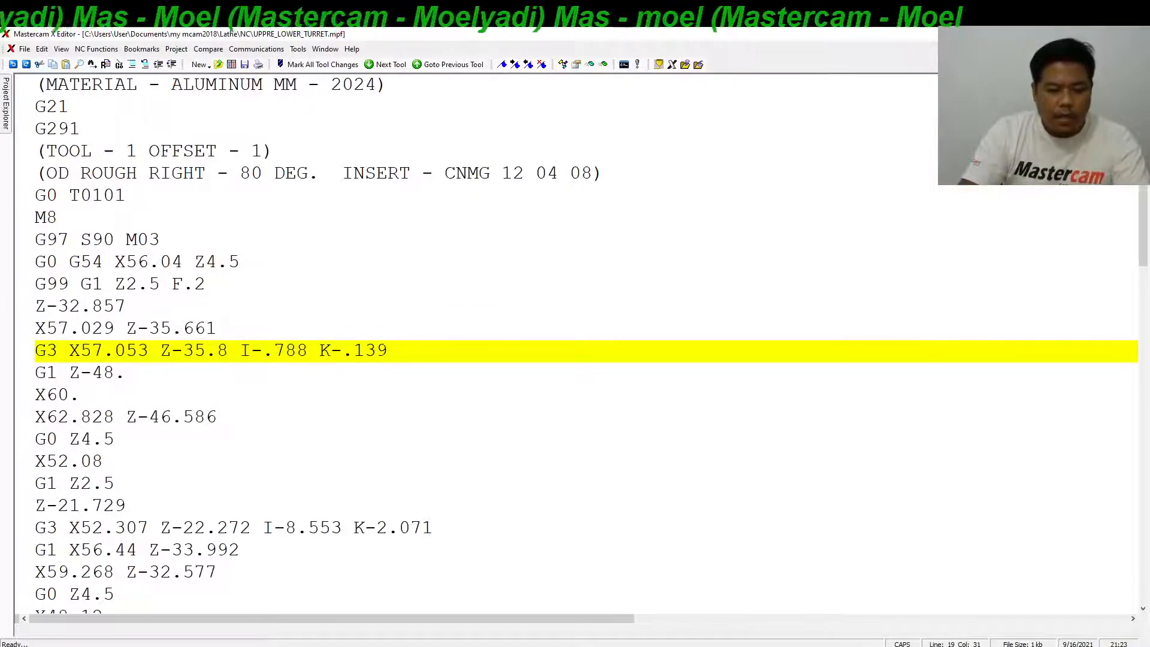
pyautogui.moveTo(245, 352); pyautogui.dragTo(500, 344)
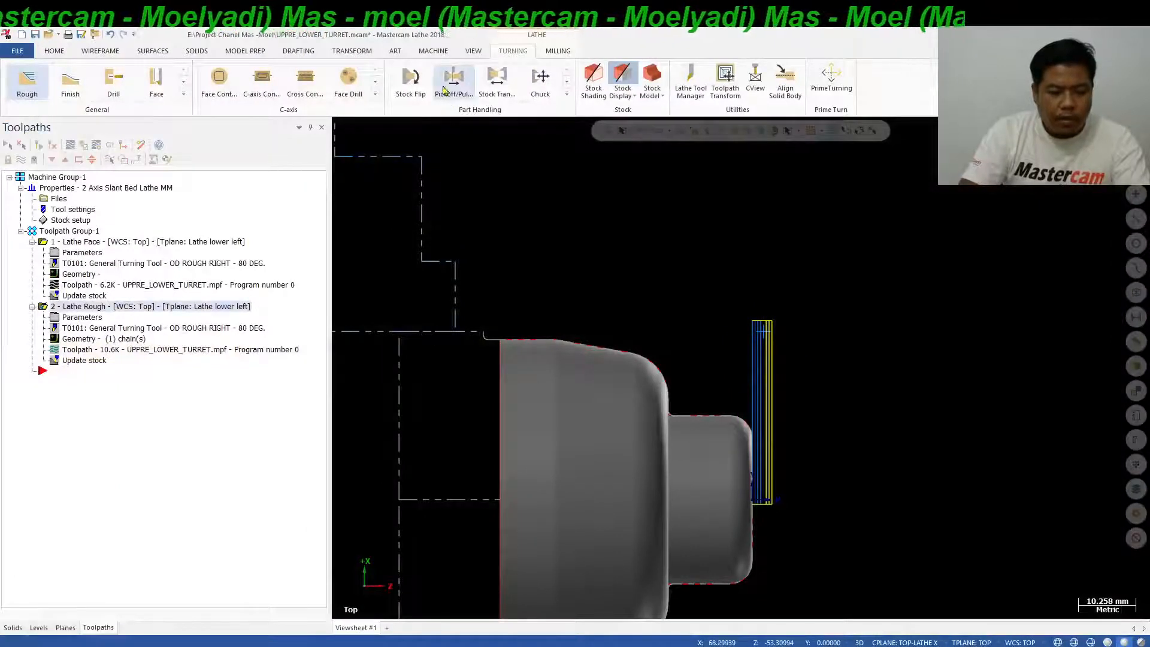
# Edit the lathe machine definition's control definition, setting the Lathe arc center type to Radius.
pyautogui.click(433, 51)
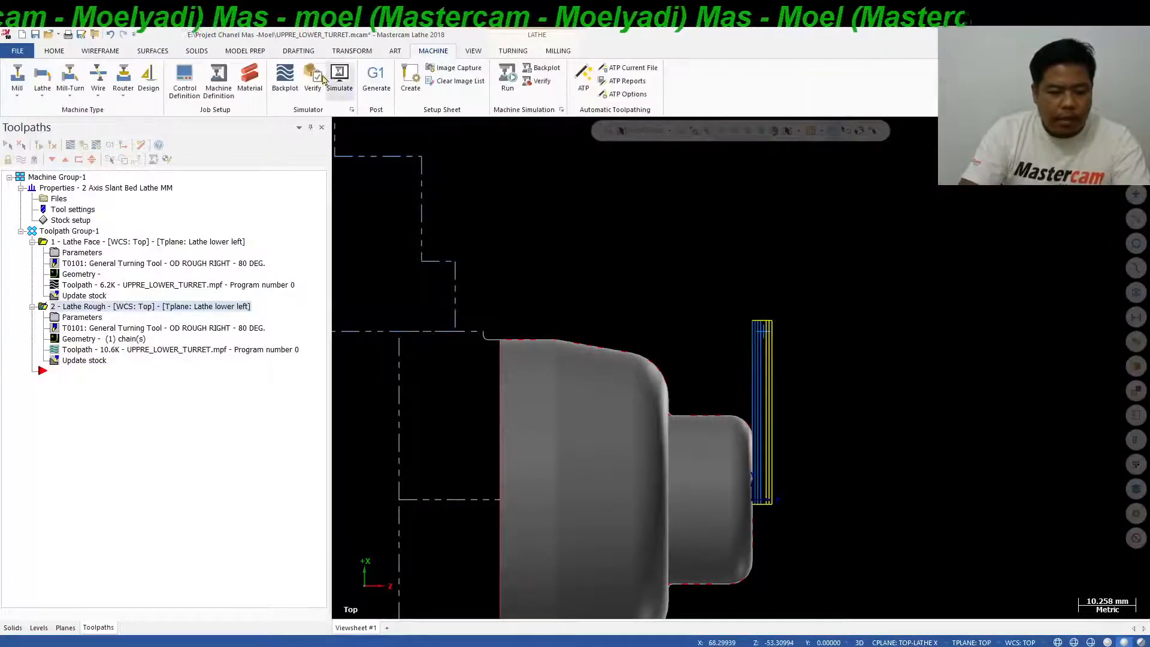
pyautogui.click(220, 76)
pyautogui.click(248, 258)
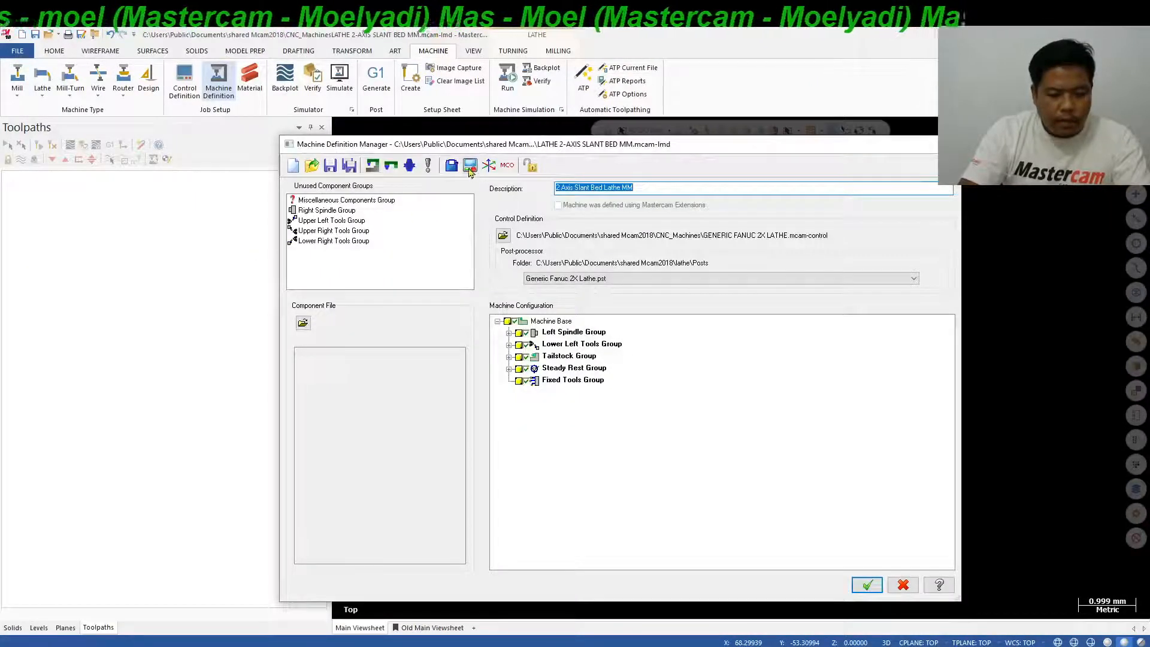
pyautogui.click(469, 165)
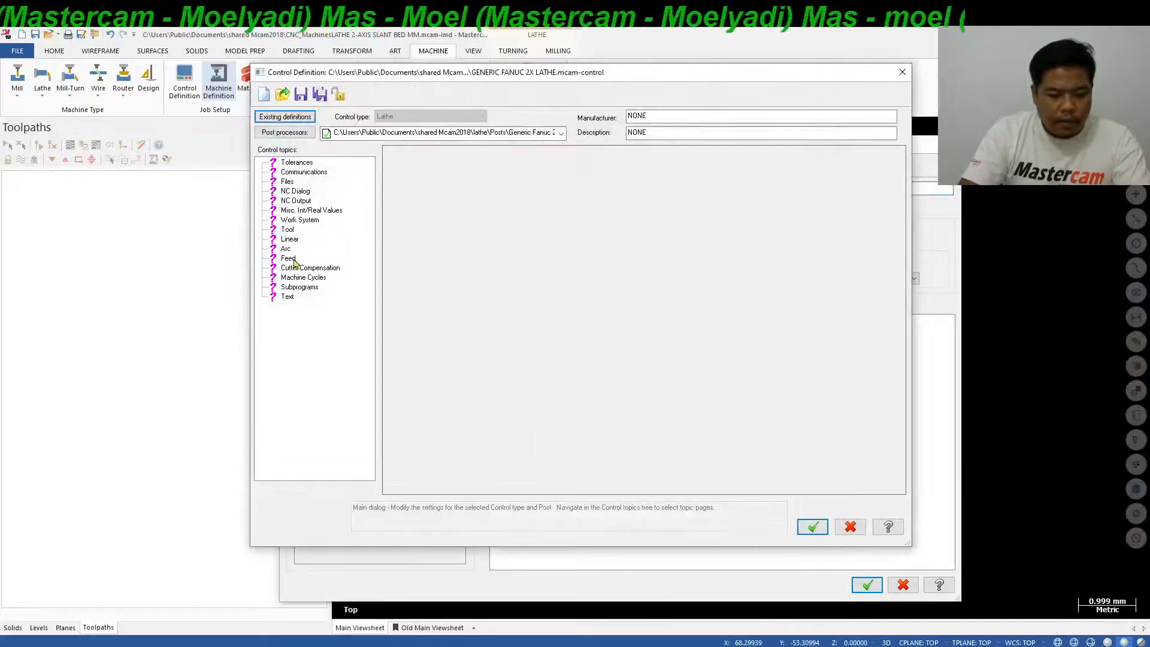
pyautogui.click(286, 249)
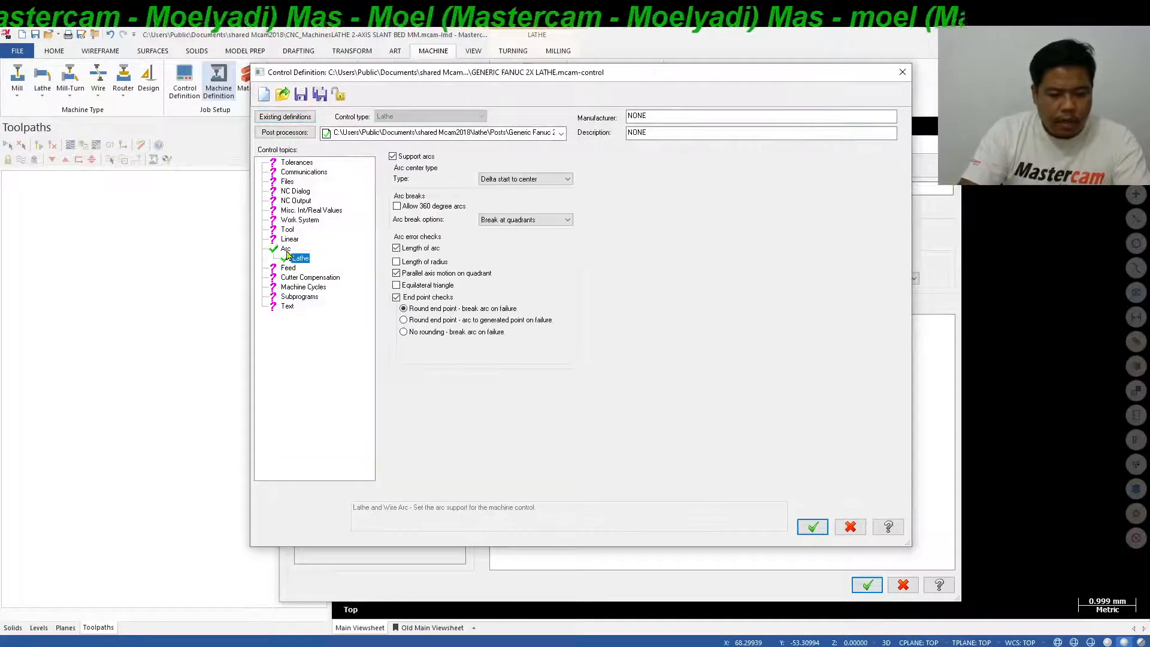
pyautogui.click(538, 179)
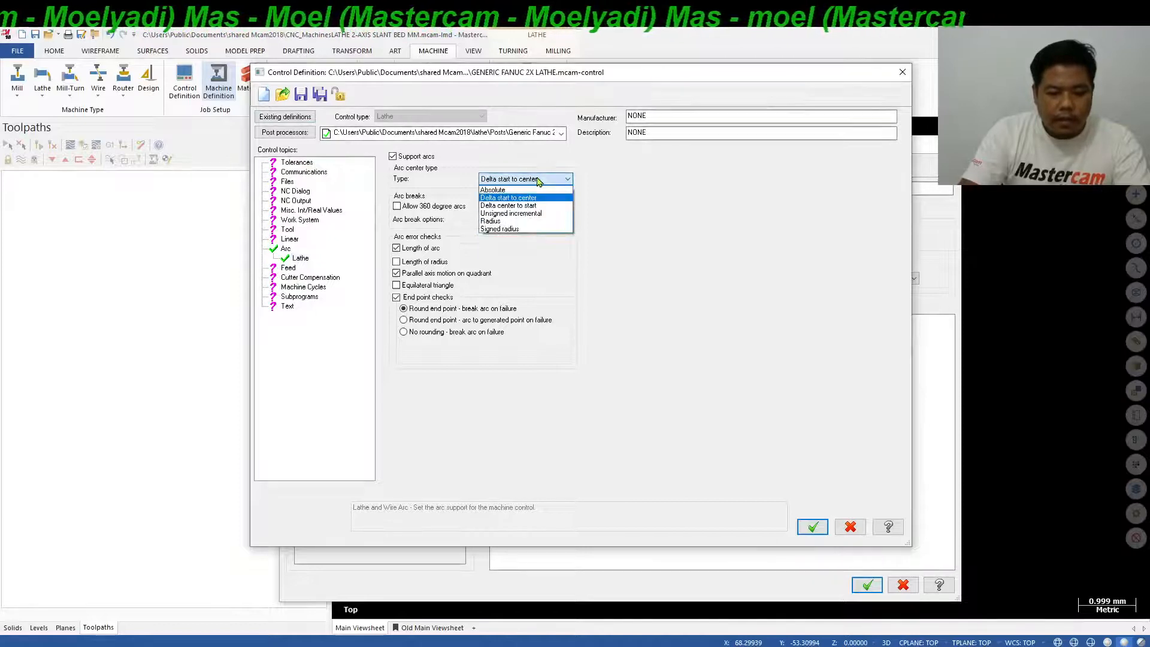
pyautogui.click(517, 222)
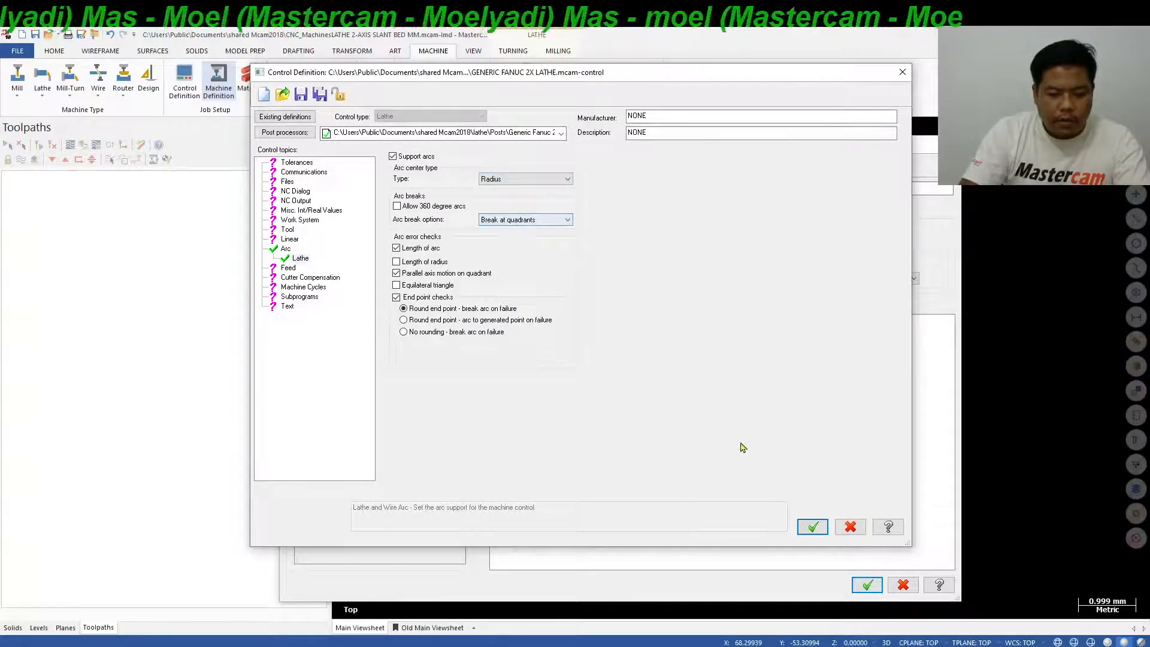
# Save the changed control and machine definitions and replace the group machine with the updated 2 Axis Slant Bed Lathe MM.
pyautogui.click(813, 527)
pyautogui.click(868, 585)
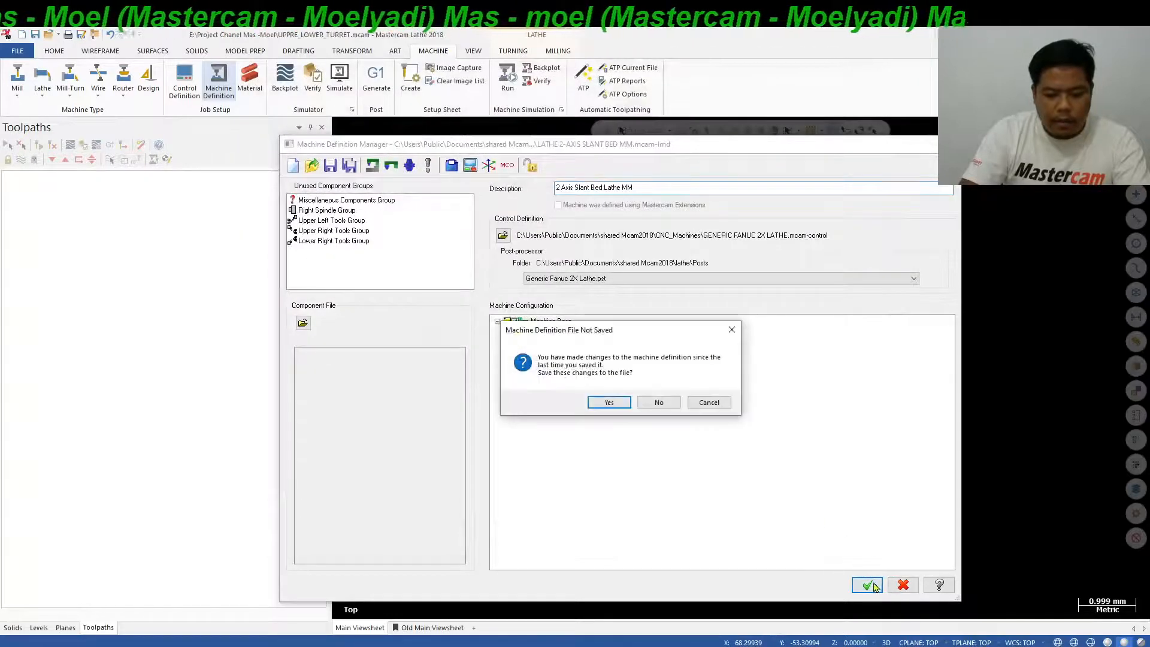
pyautogui.click(619, 405)
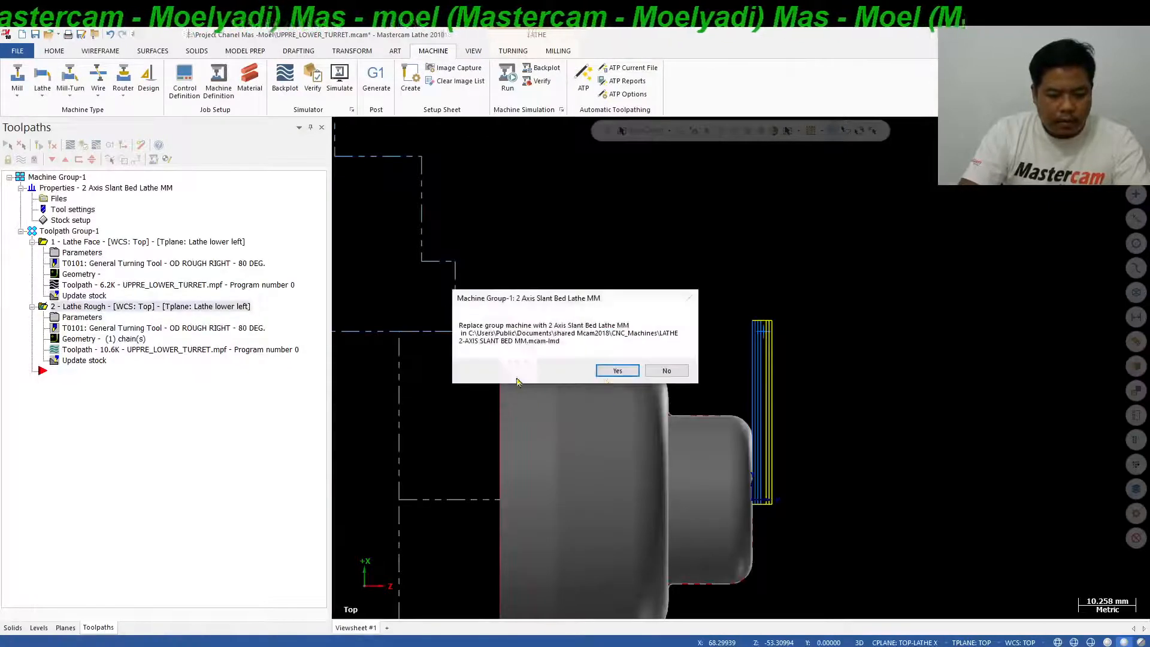
pyautogui.click(617, 371)
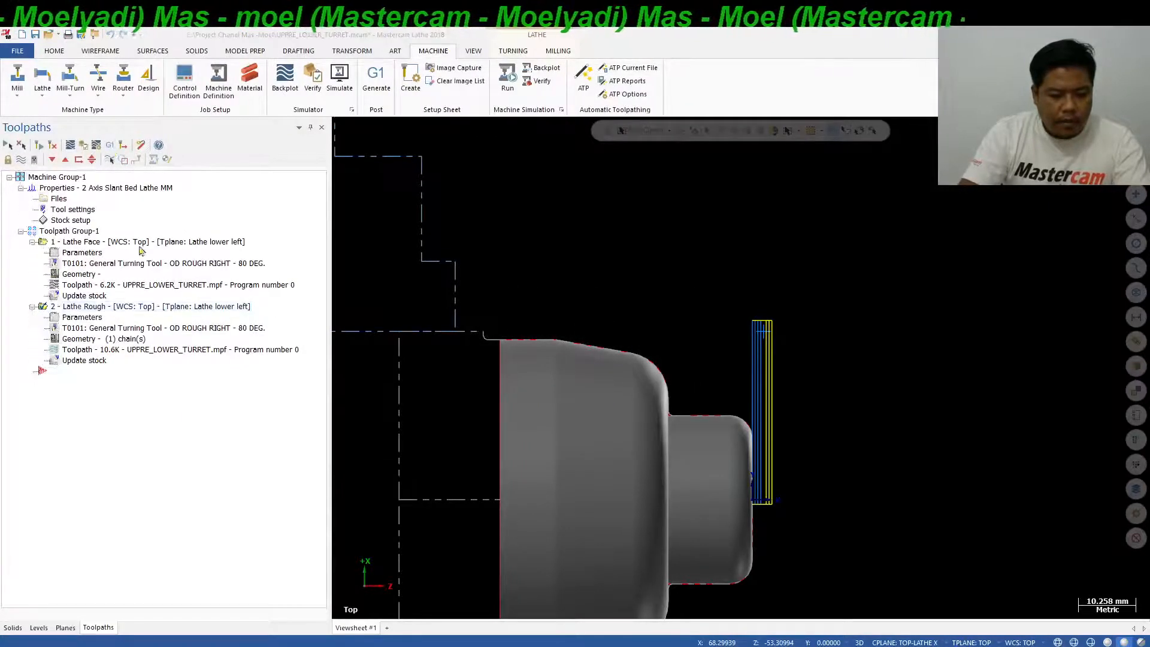
# Repost the Lathe Rough operation alone with the updated machine definition, overwriting UPPRE_LOWER_TURRET.mpf.
pyautogui.click(79, 398)
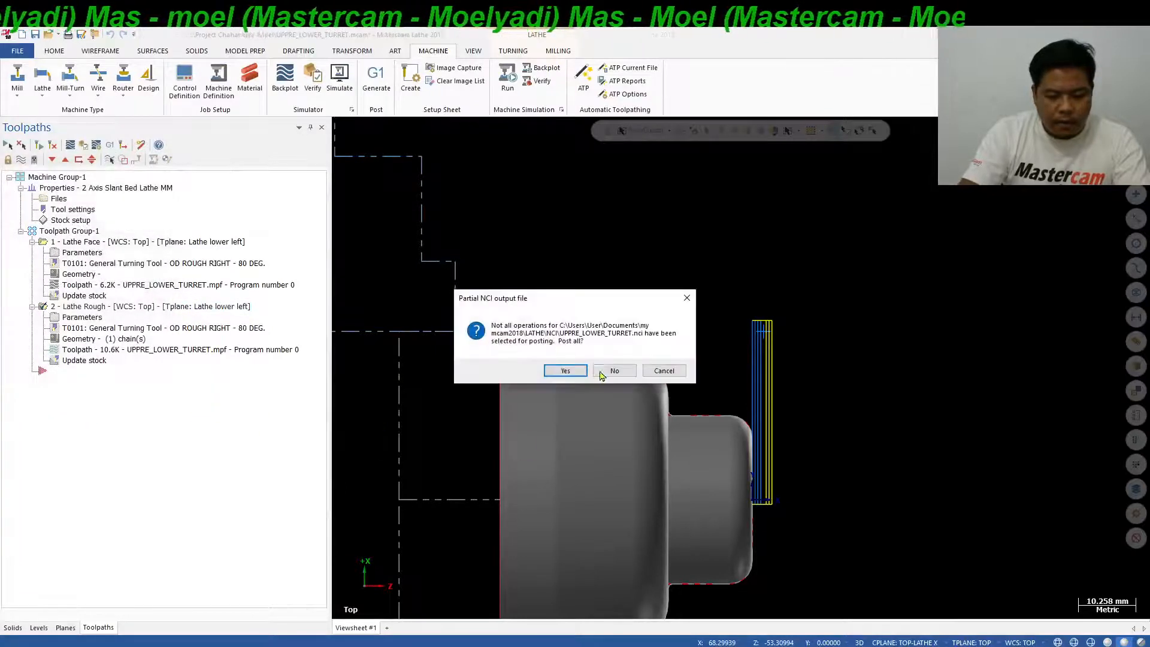
pyautogui.click(602, 375)
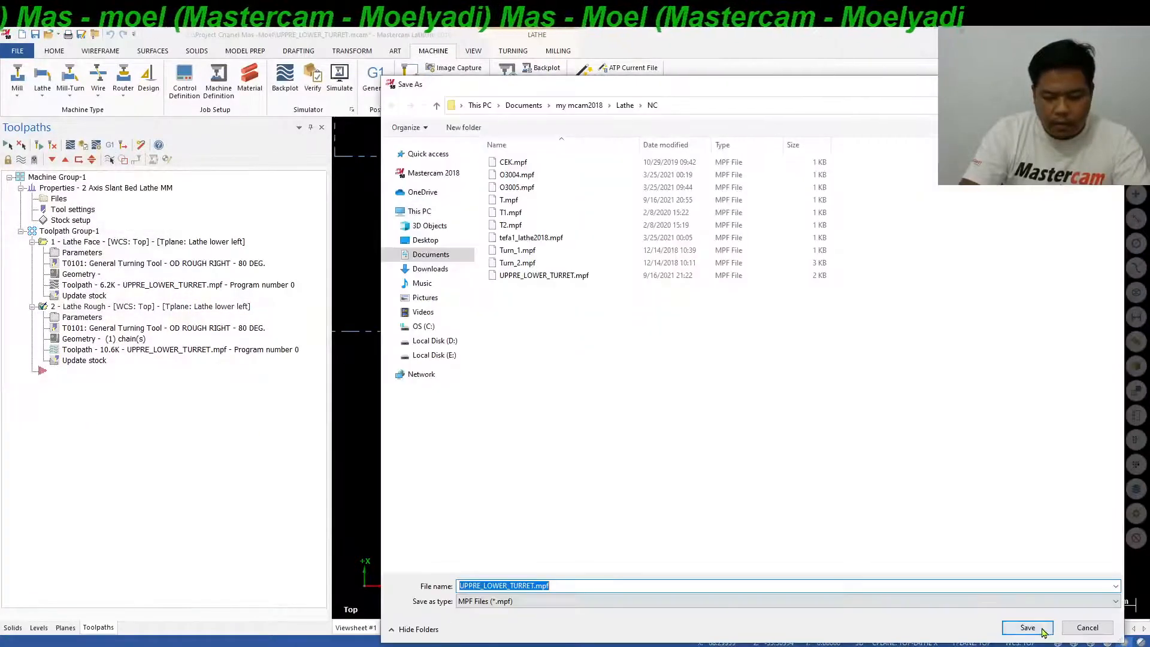
pyautogui.click(1028, 627)
pyautogui.click(604, 344)
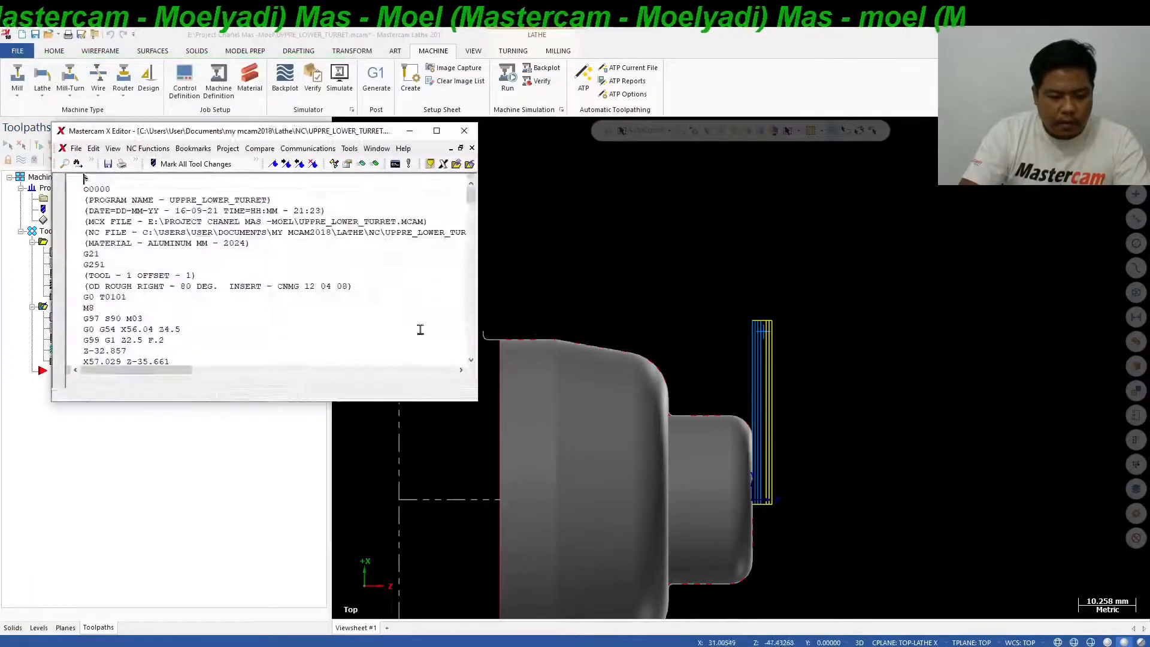
# Examine the radius values on the G3 lines throughout the reposted roughing code.
pyautogui.scroll(-1, 348, 300)
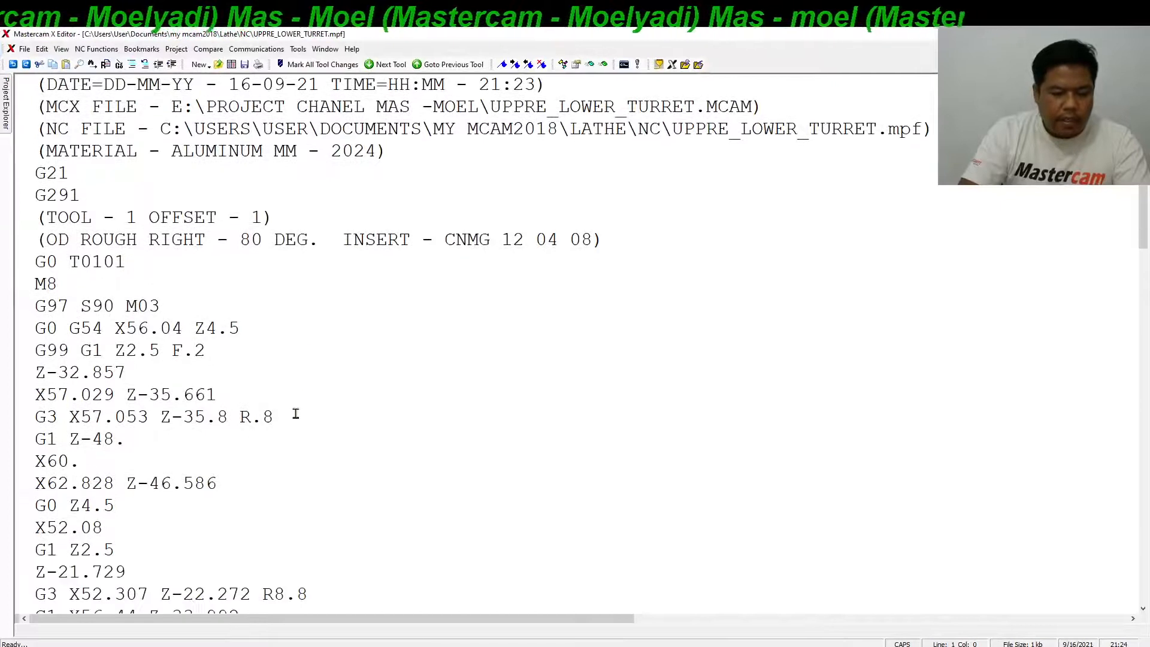
pyautogui.moveTo(293, 418); pyautogui.dragTo(247, 418)
pyautogui.scroll(-4, 240, 375)
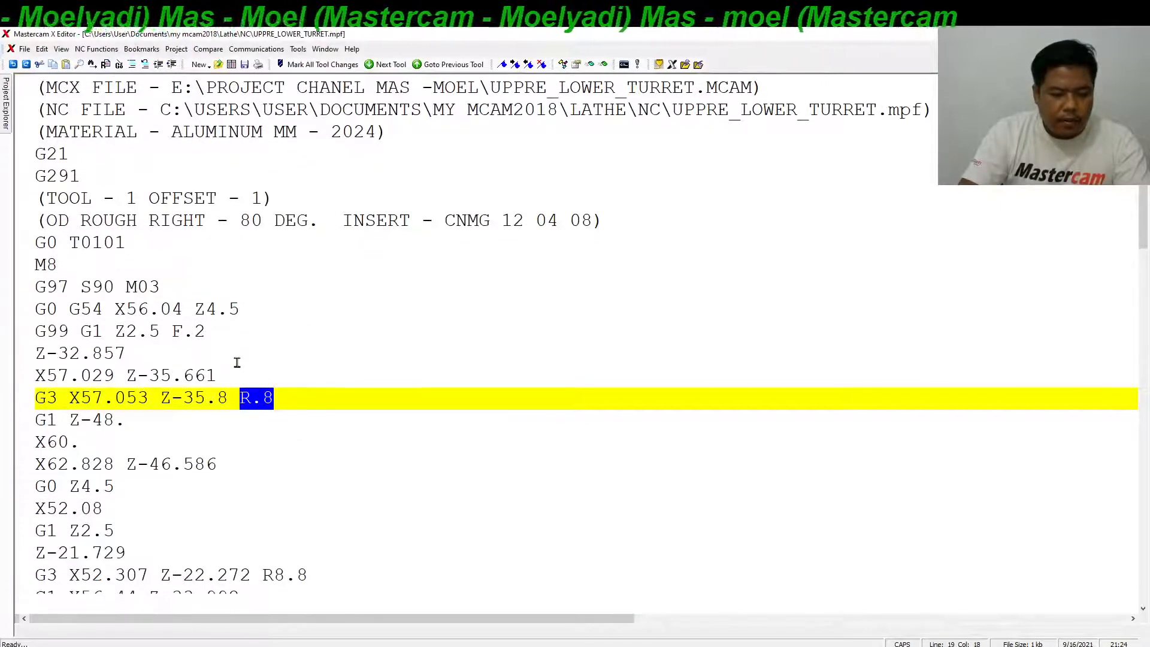
pyautogui.scroll(-9, 326, 359)
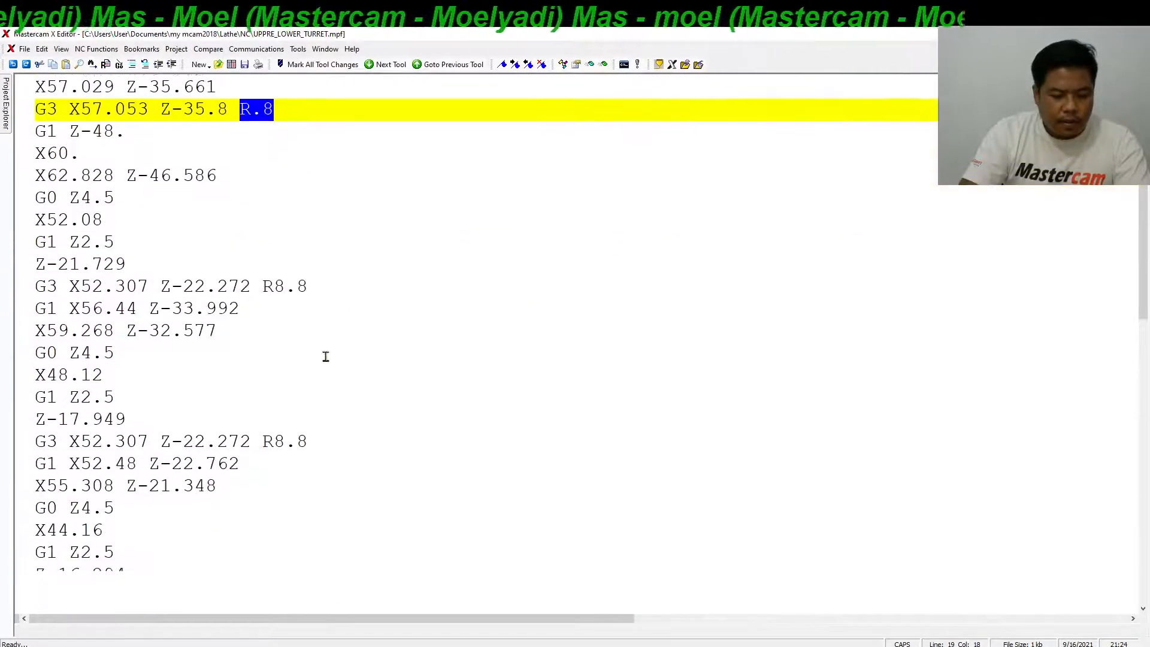
pyautogui.scroll(-2, 312, 360)
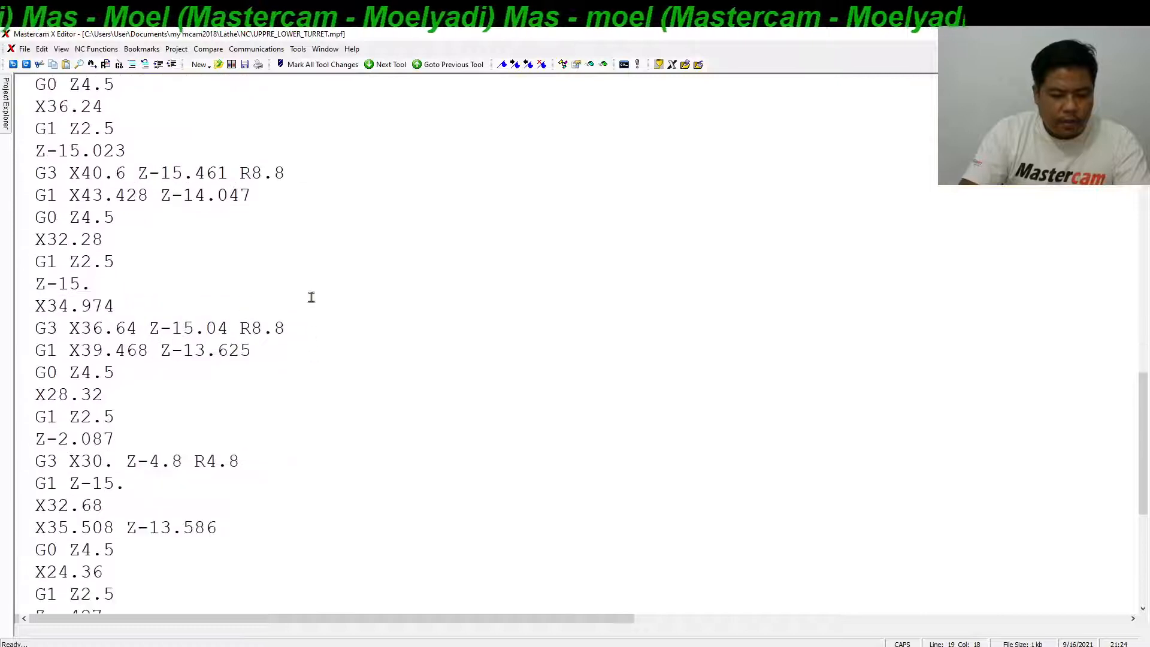
# Compare the R values on the G3 lines back up to the start of the roughing program, and return to Mastercam.
pyautogui.moveTo(286, 329); pyautogui.dragTo(252, 330)
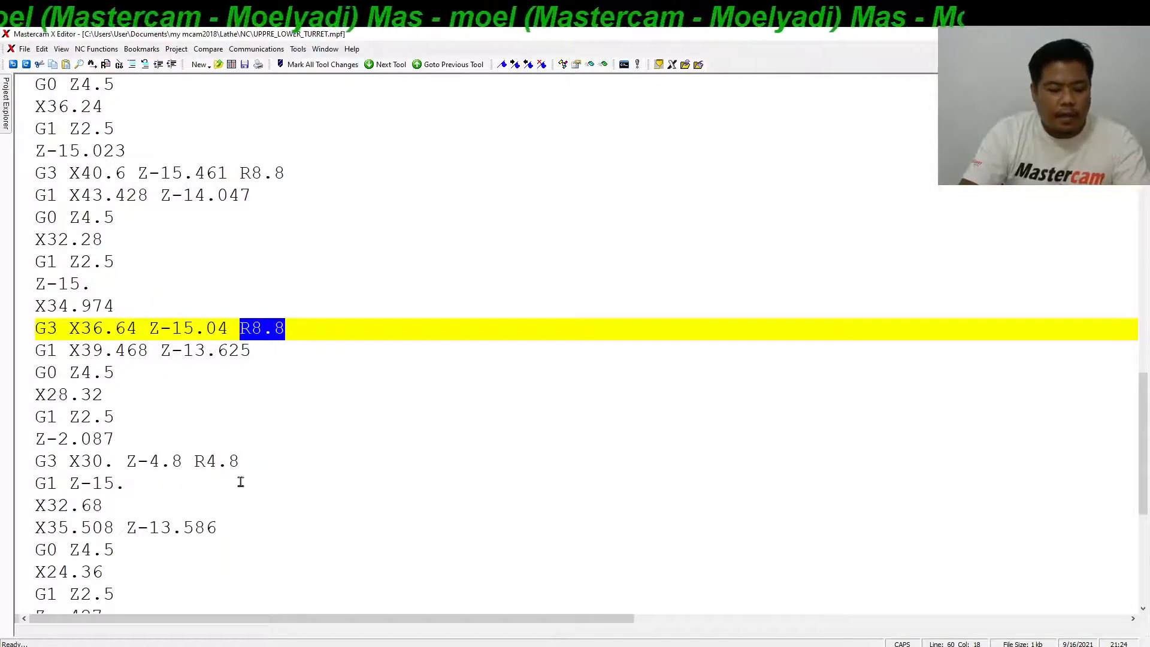
pyautogui.click(242, 462)
pyautogui.scroll(1, 274, 410)
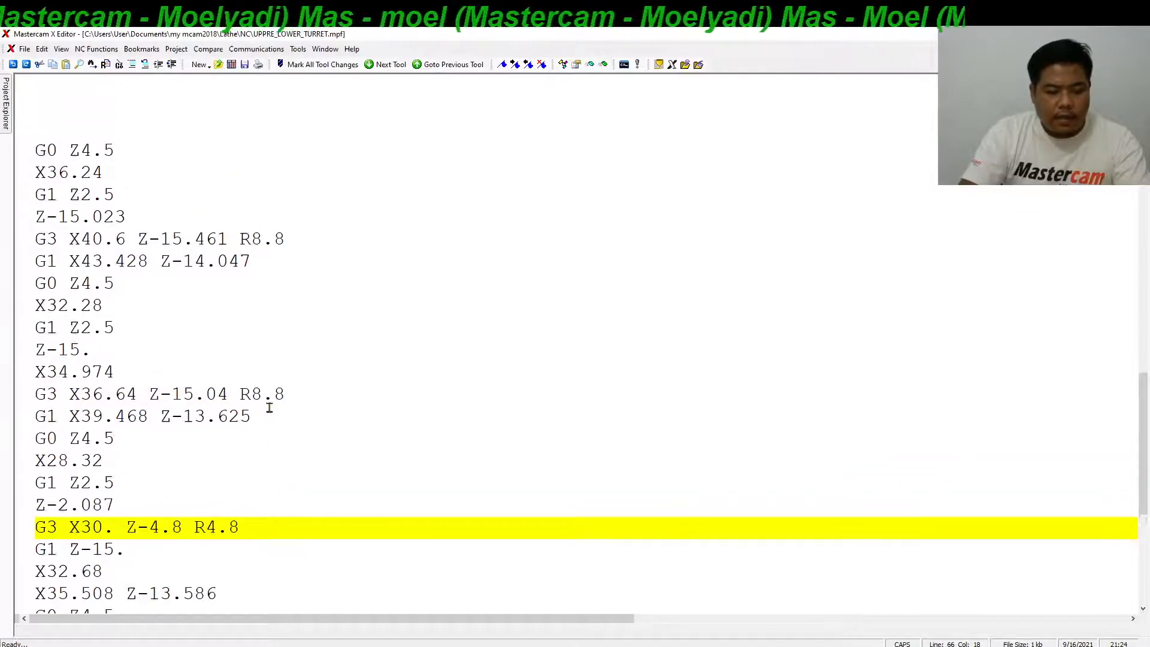
pyautogui.scroll(5, 271, 407)
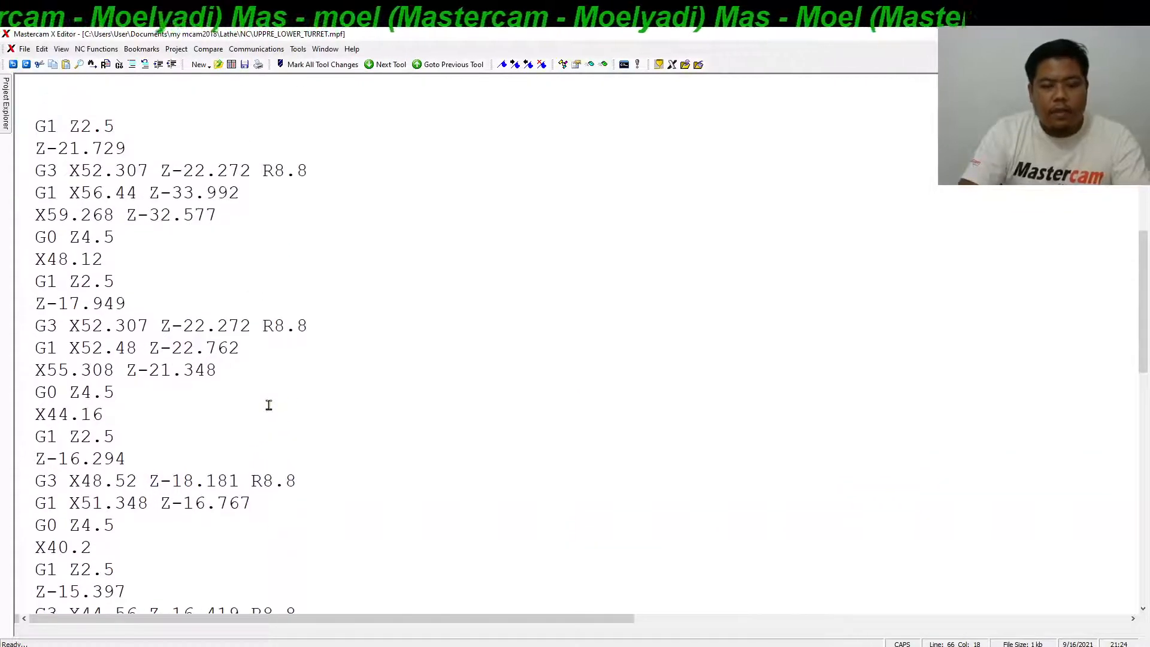
pyautogui.scroll(4, 269, 405)
pyautogui.scroll(1, 269, 403)
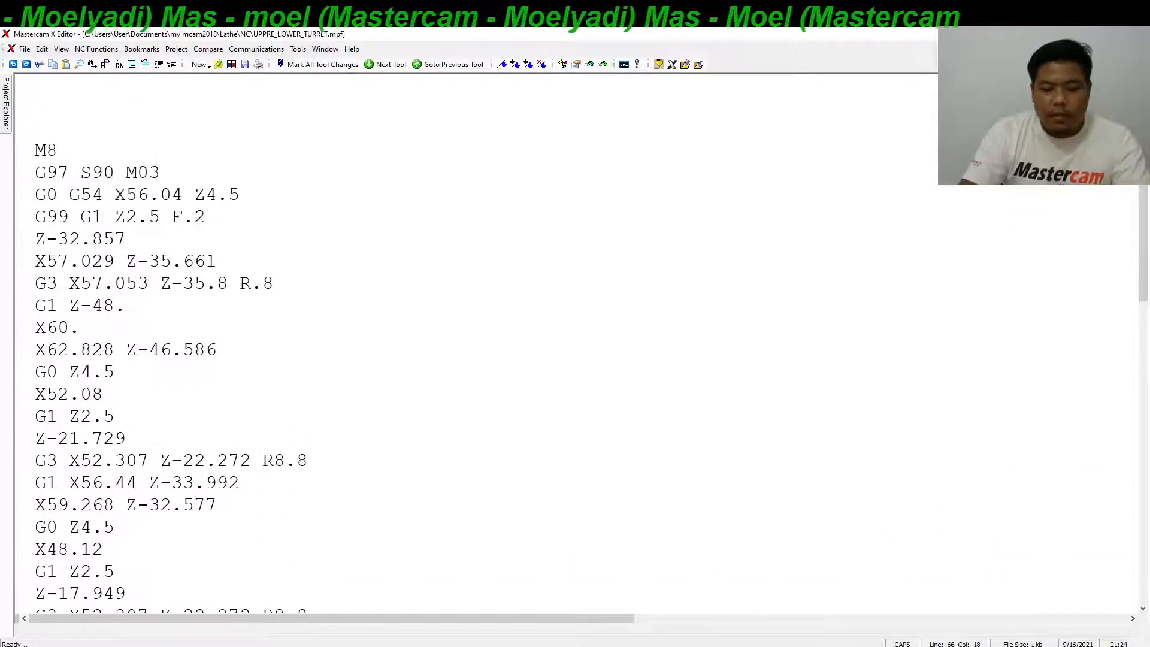
pyautogui.hotkey('alt', 'Tab')
pyautogui.scroll(-9, 736, 204)
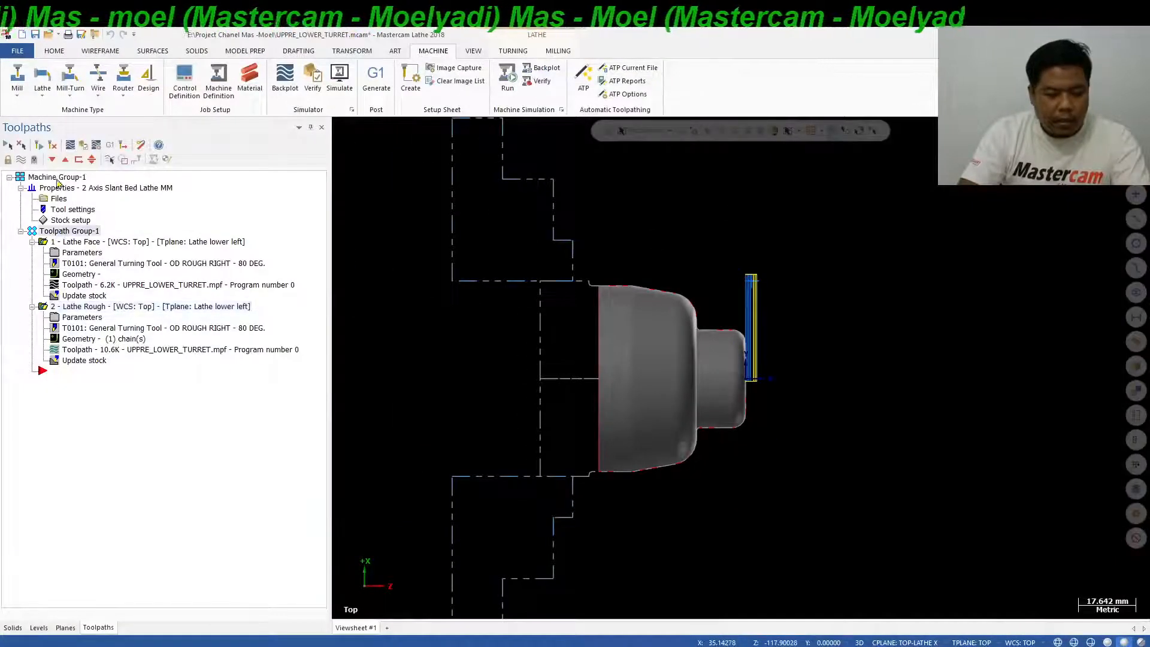
# Backplot the Lathe Face and Lathe Rough operations, close the backplot and hide the displayed face toolpath.
pyautogui.click(70, 147)
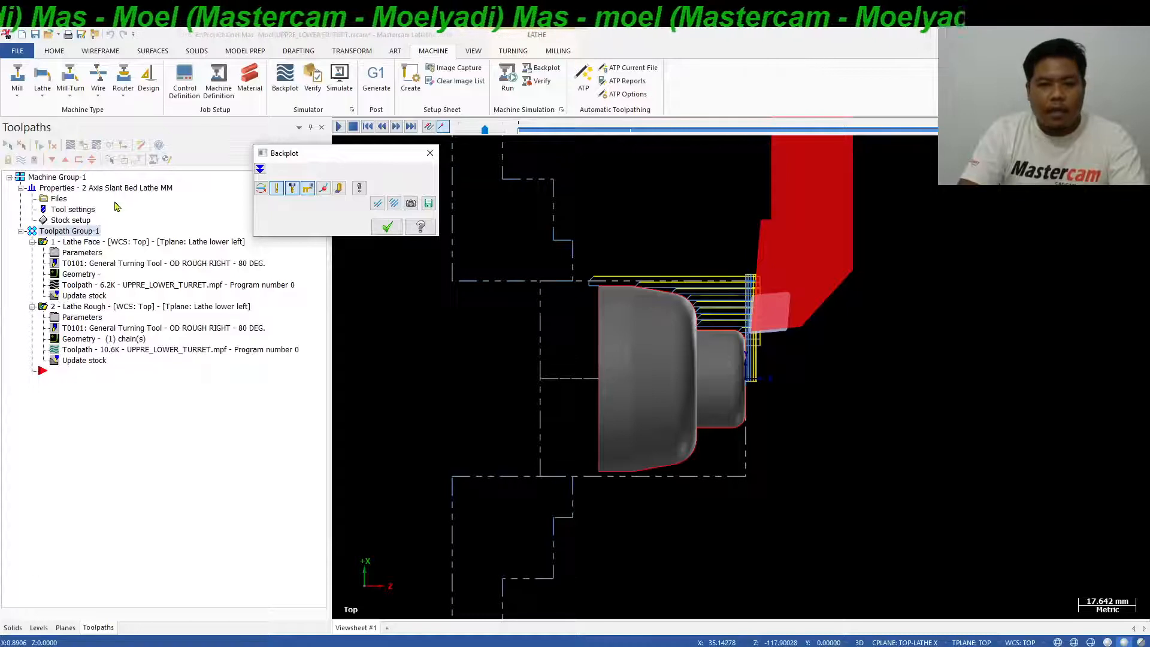
pyautogui.click(387, 227)
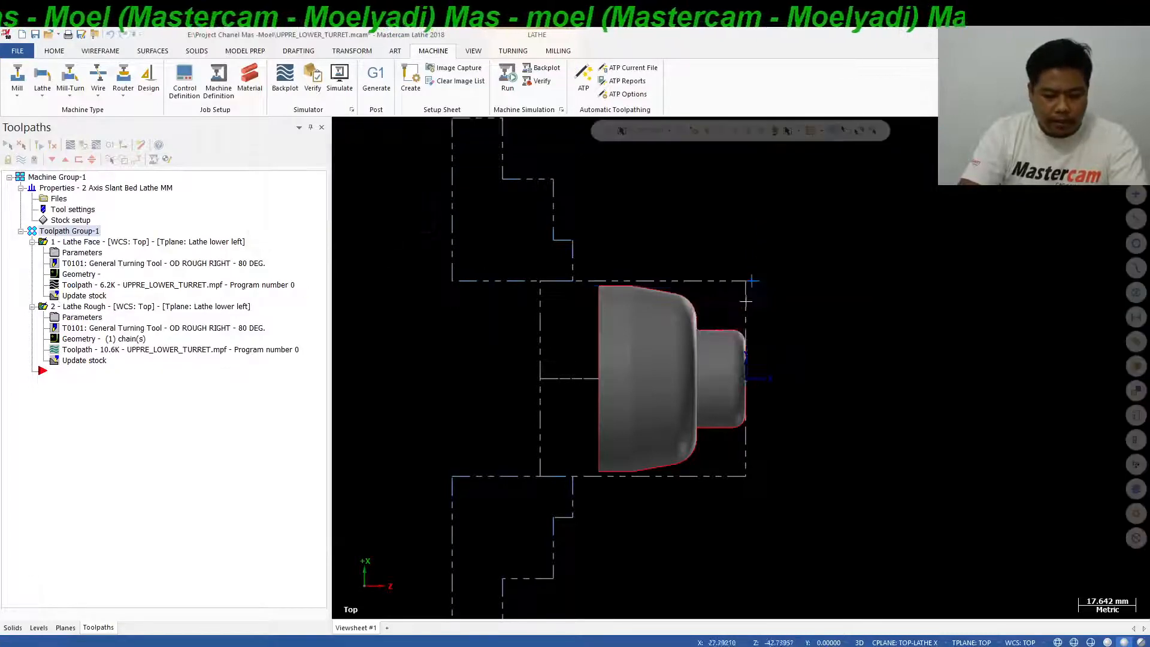
pyautogui.scroll(-1, 860, 320)
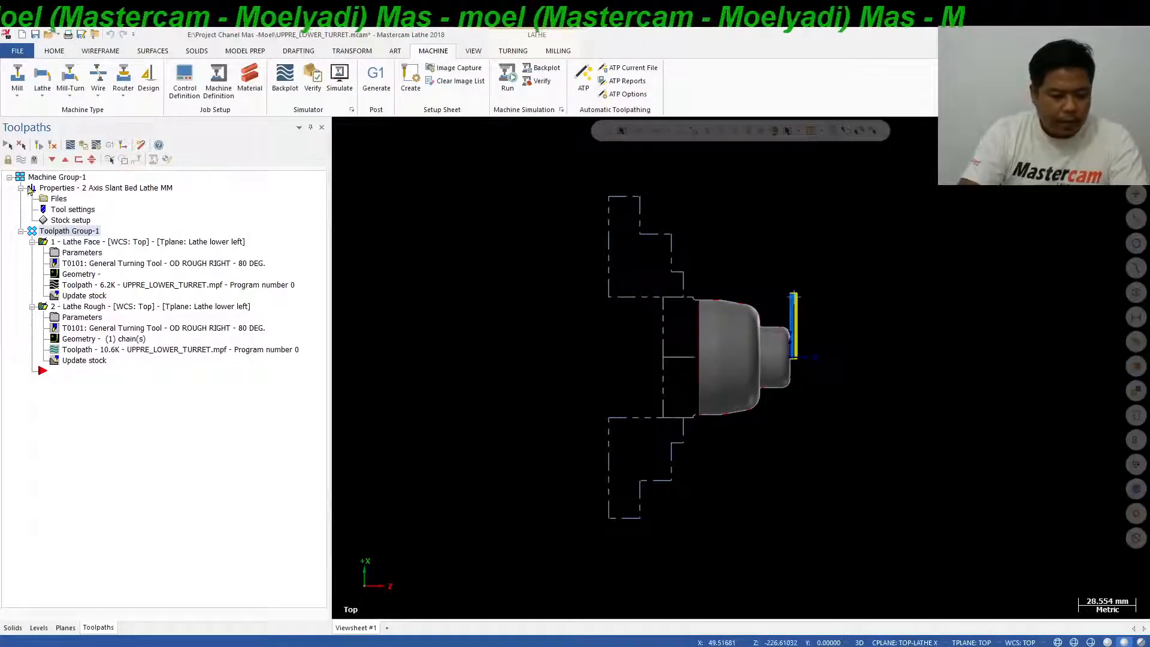
pyautogui.click(19, 161)
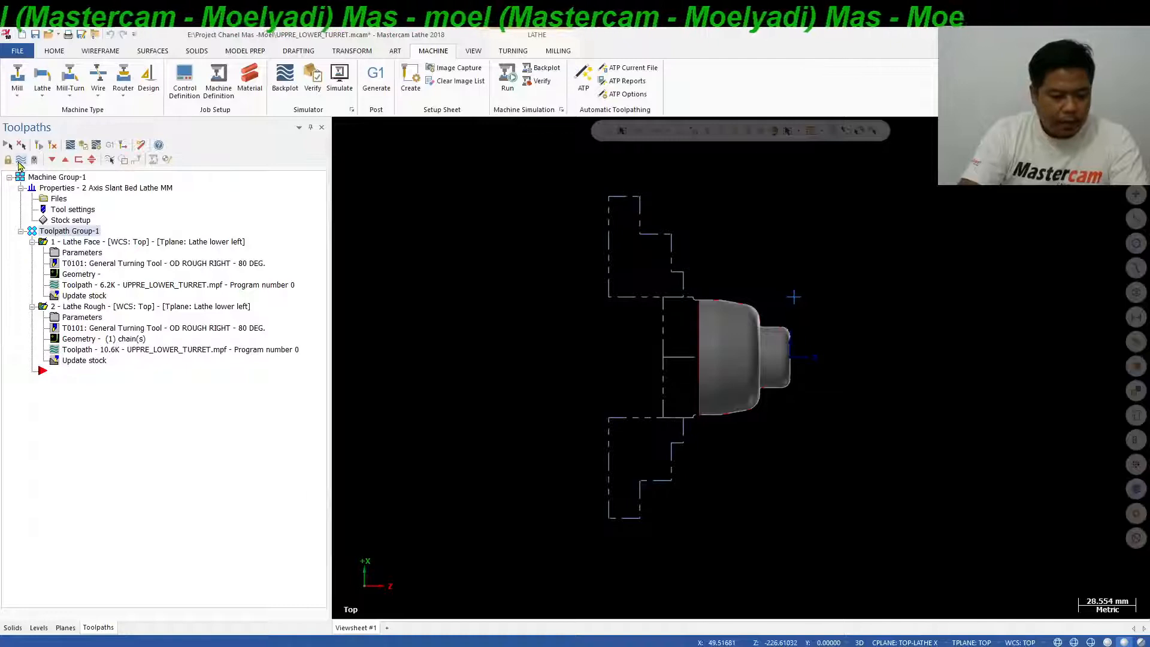
# Create a new Lathe machine group from Toolpath Group-1.
pyautogui.rightClick(76, 231)
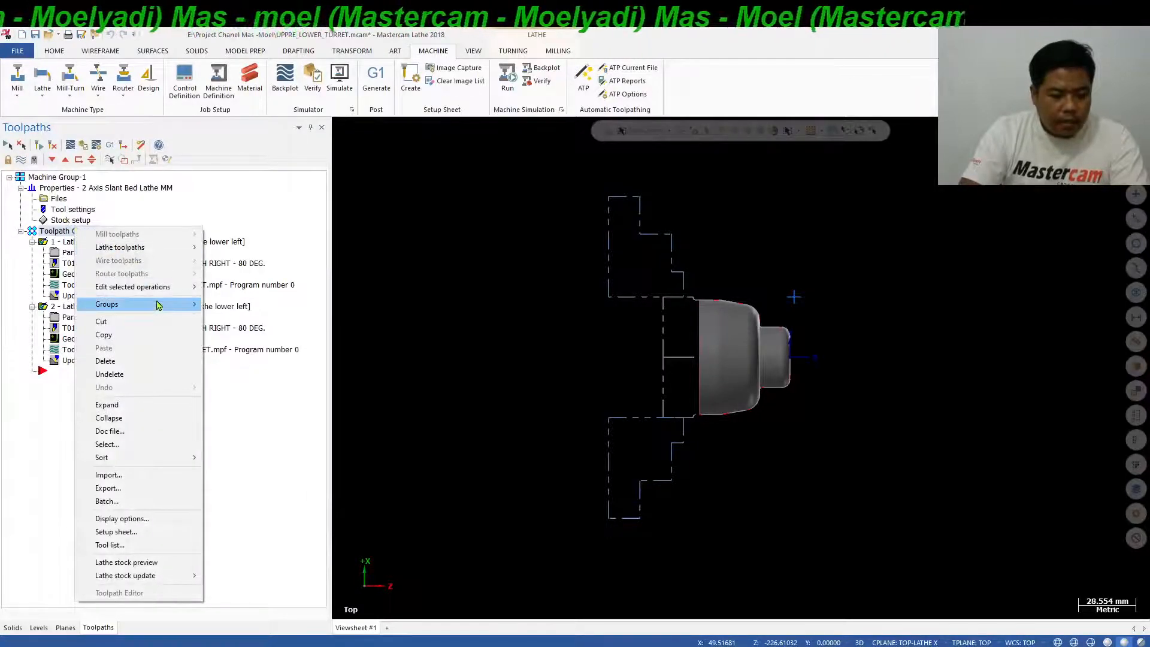
pyautogui.moveTo(159, 309)
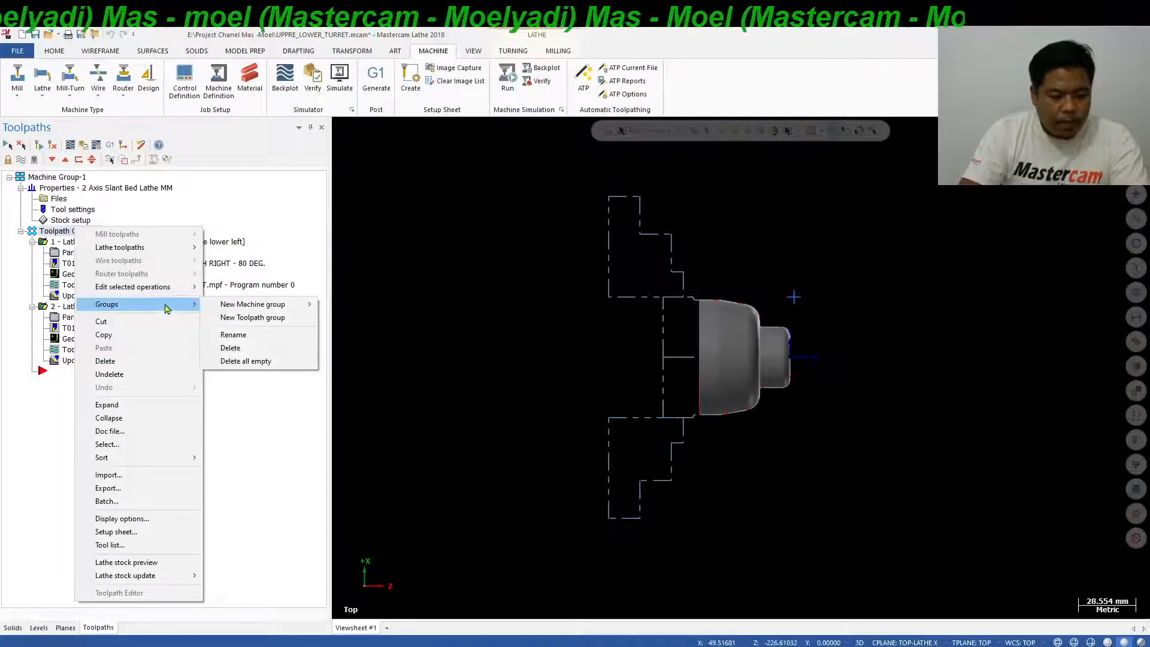
pyautogui.moveTo(255, 309)
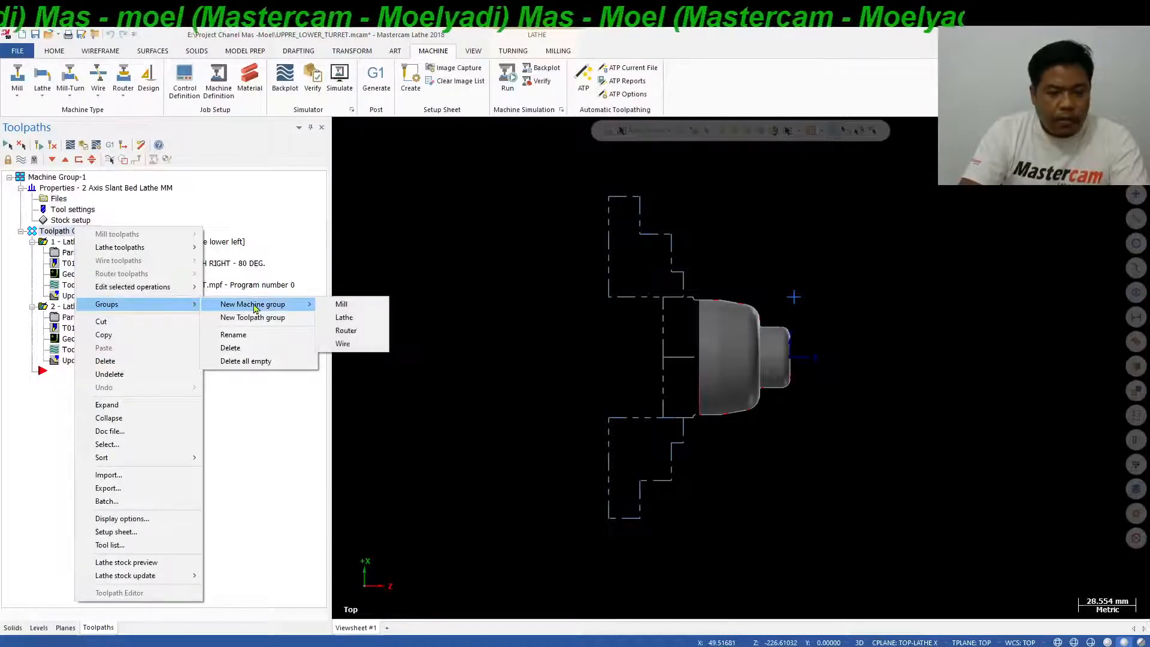
pyautogui.click(339, 322)
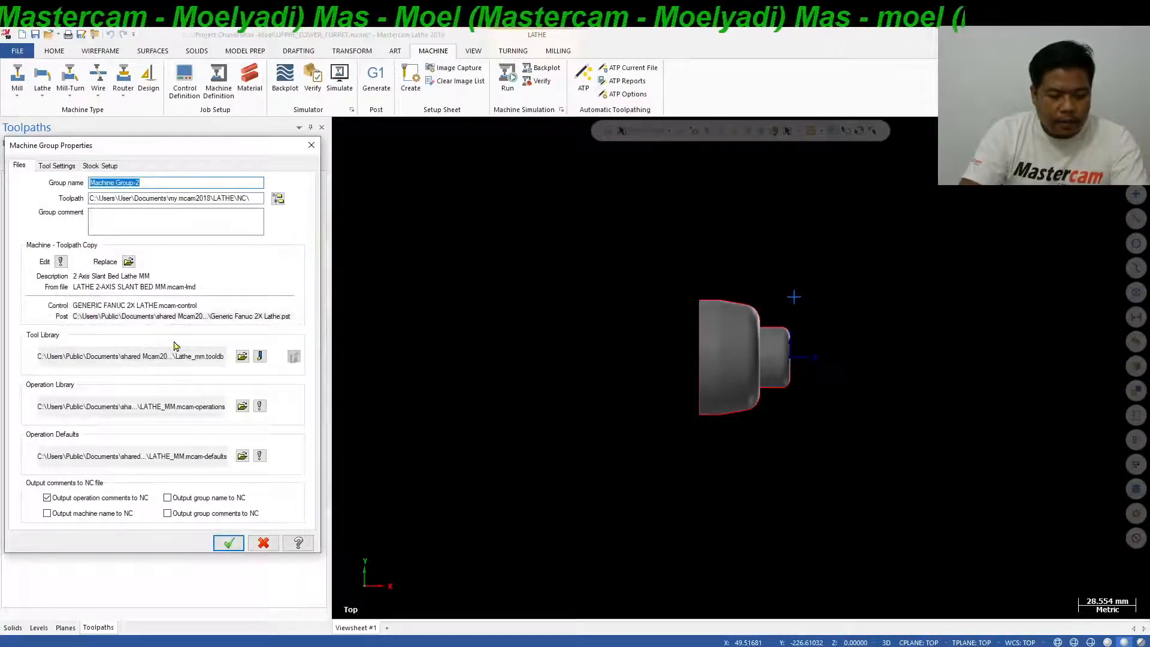
# Define the new group's left-spindle stock as a cylinder with OD 60, length 65 and Z position 2.
pyautogui.click(70, 167)
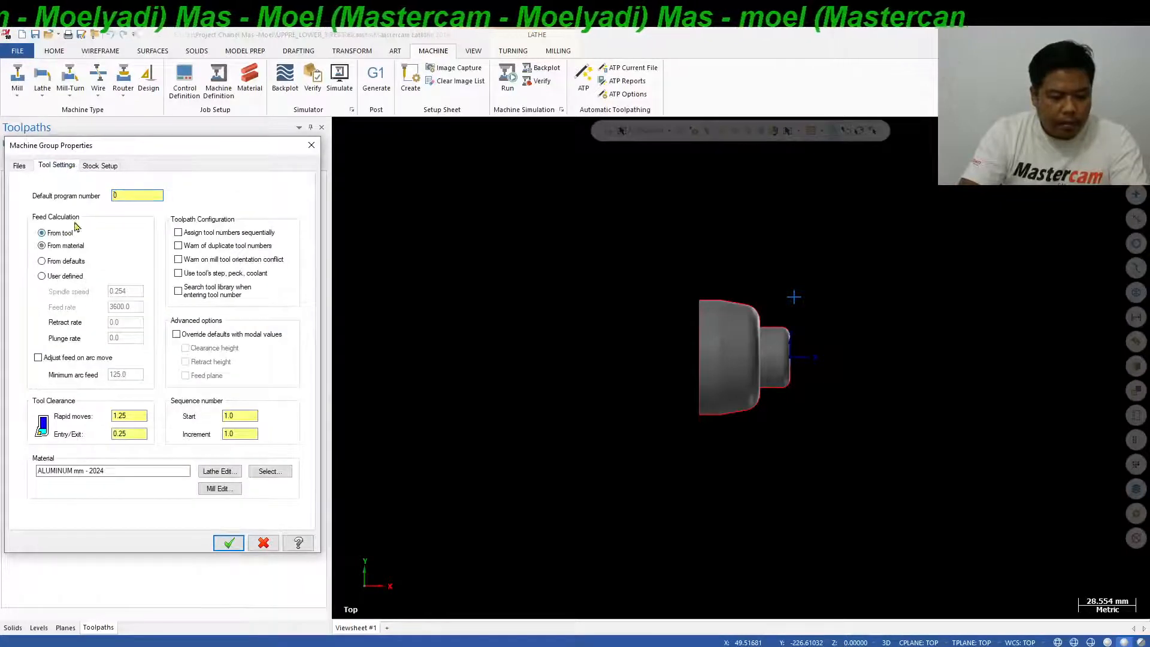
pyautogui.click(99, 166)
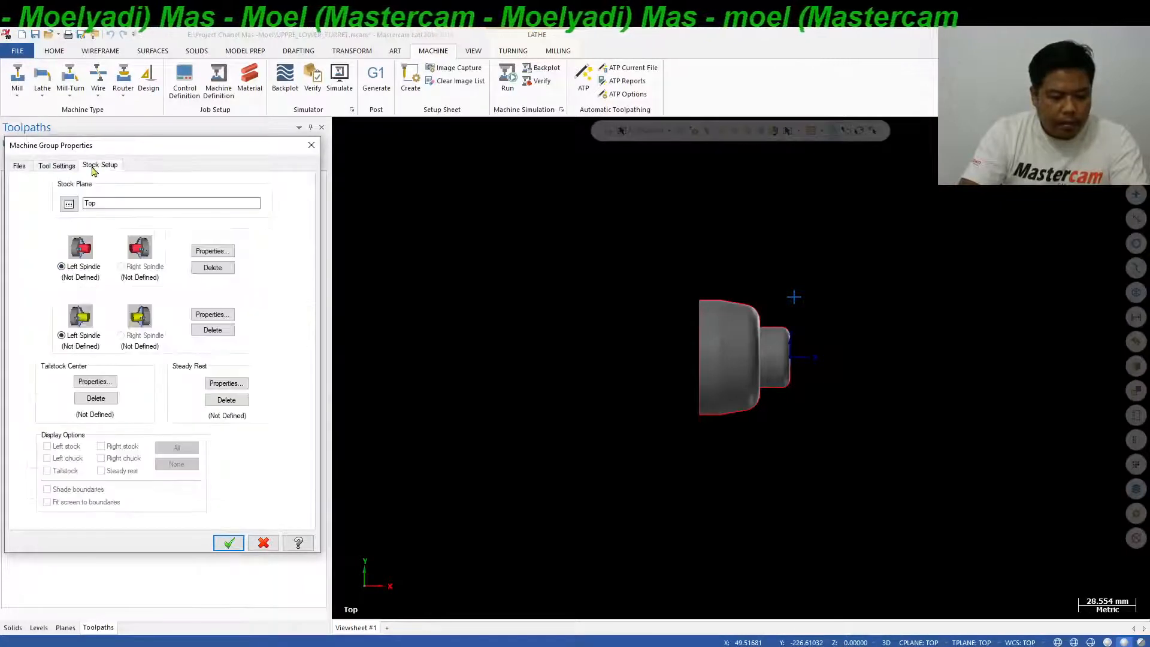
pyautogui.click(210, 252)
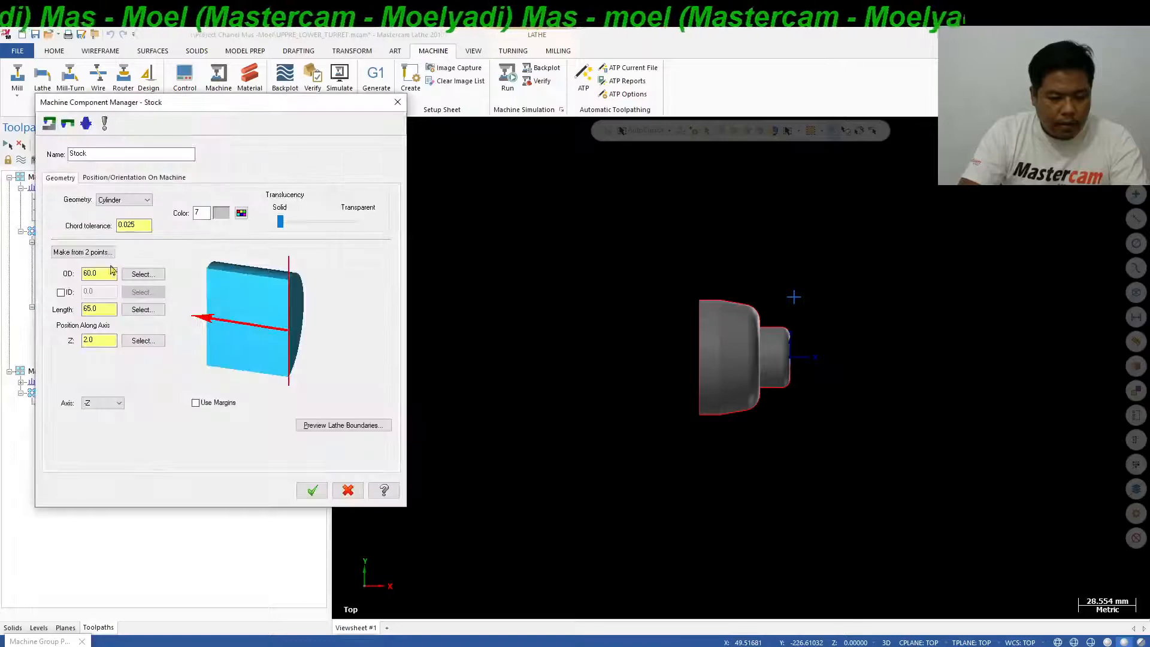
pyautogui.click(307, 489)
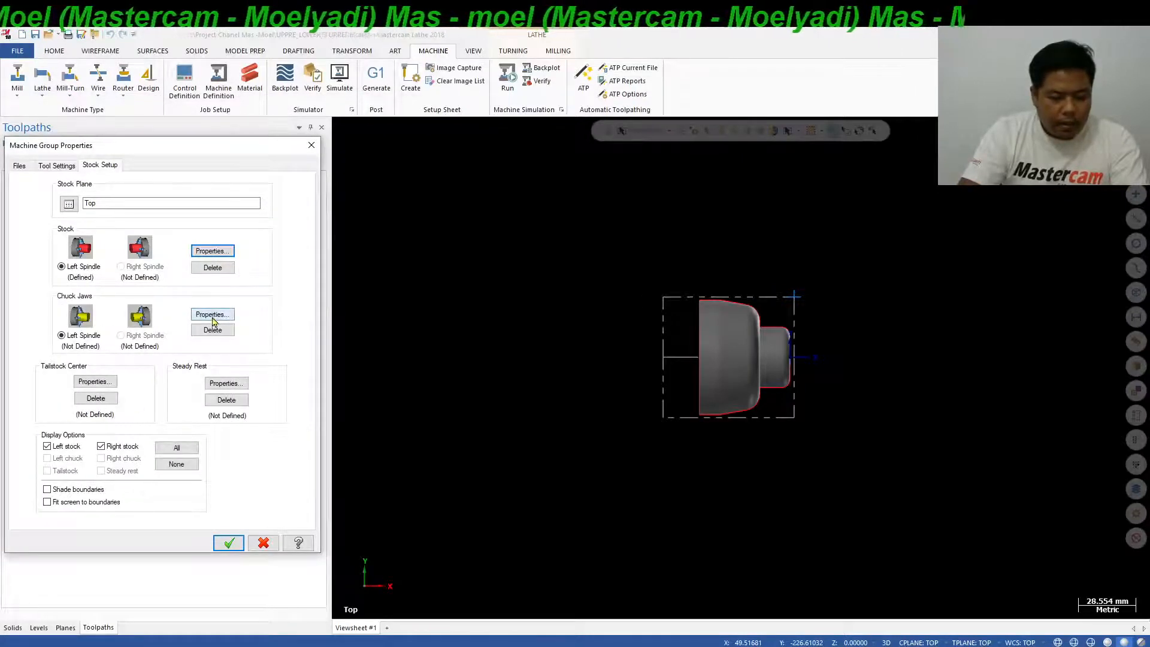
# Define the left-spindle chuck jaws with their position taken from the stock, and accept the machine group properties.
pyautogui.click(223, 315)
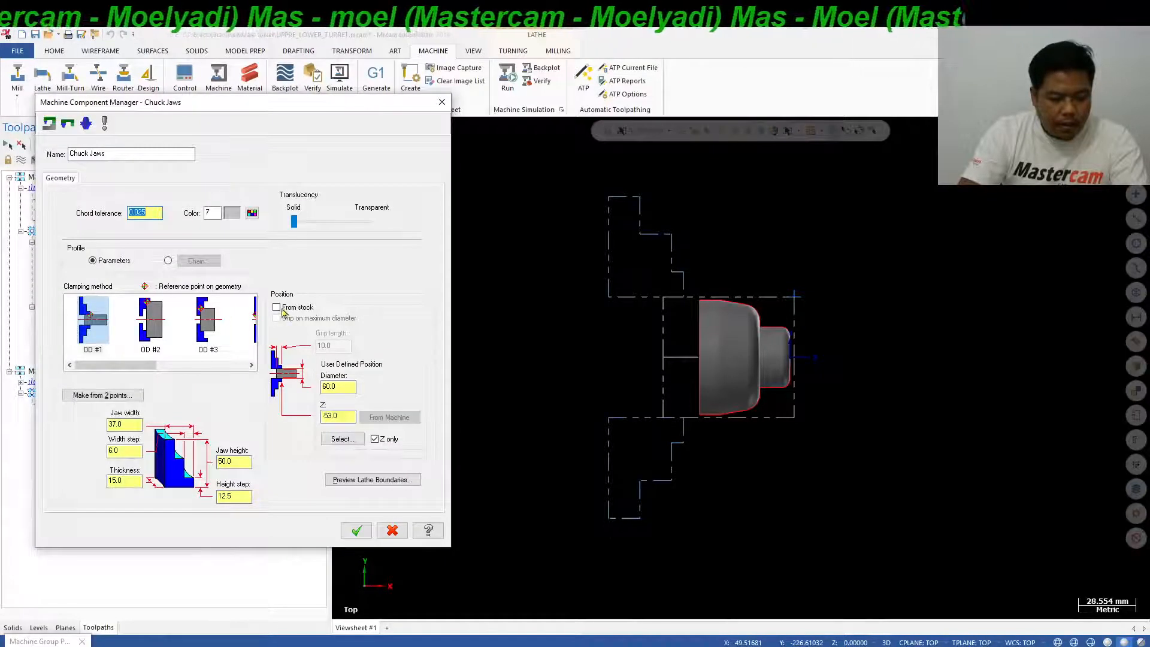
pyautogui.click(279, 308)
pyautogui.click(357, 530)
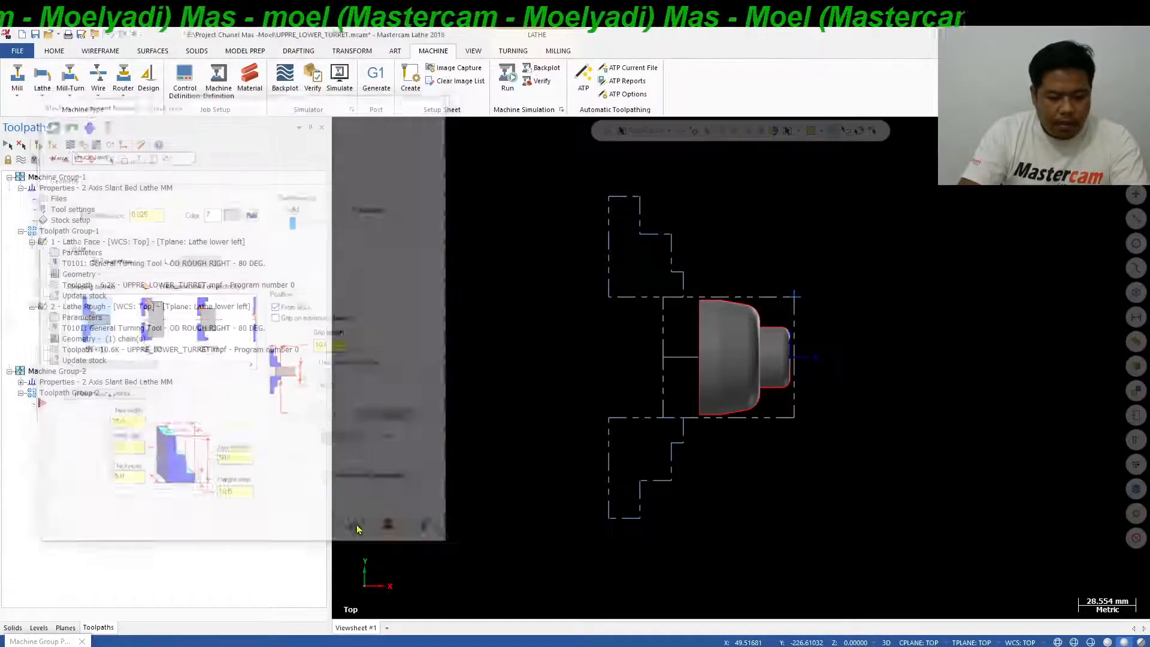
pyautogui.click(230, 542)
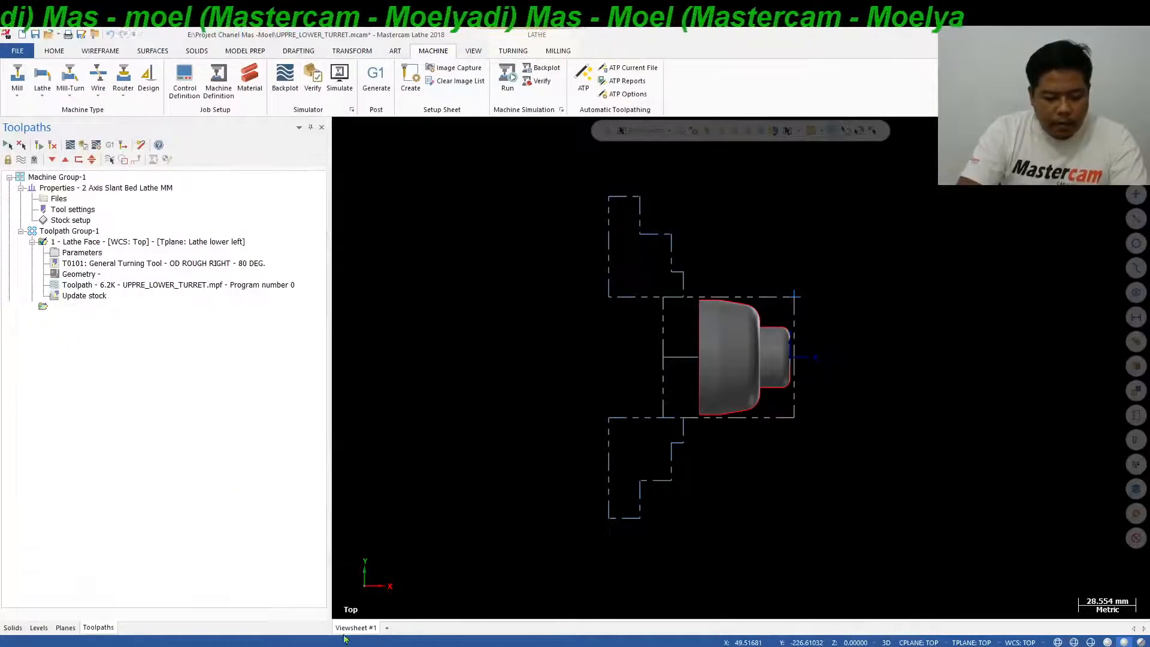
# Switch to PowerPoint to review the upper and lower turret axis directions on the slide, and return to Mastercam.
pyautogui.hotkey('alt', 'Tab')
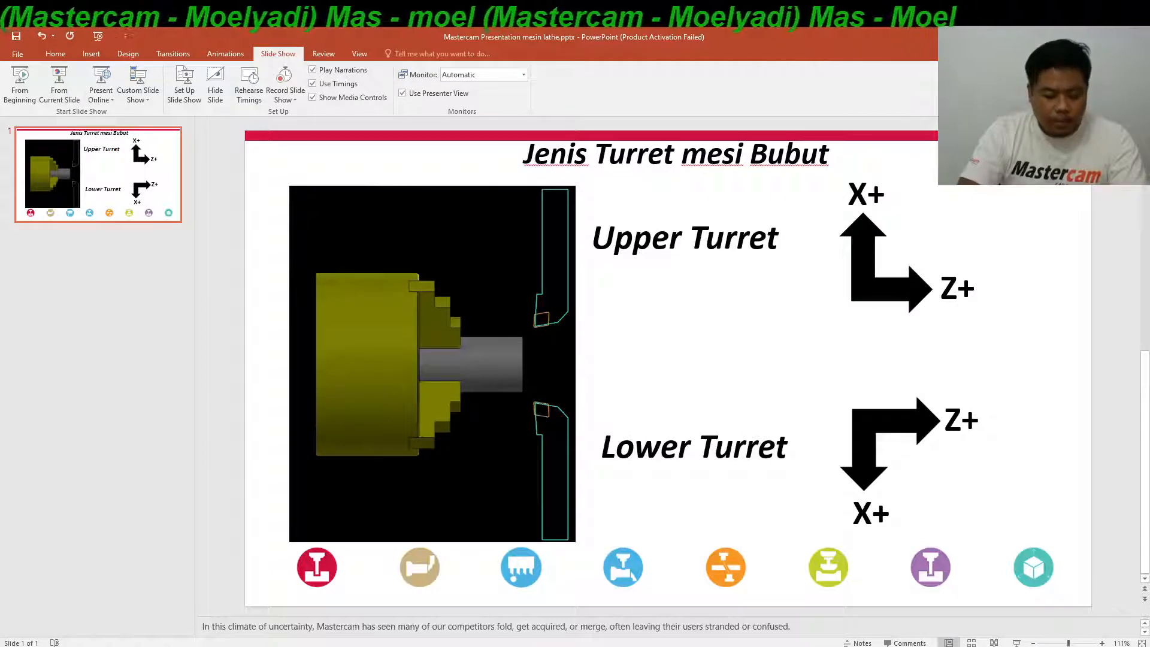
pyautogui.click(272, 645)
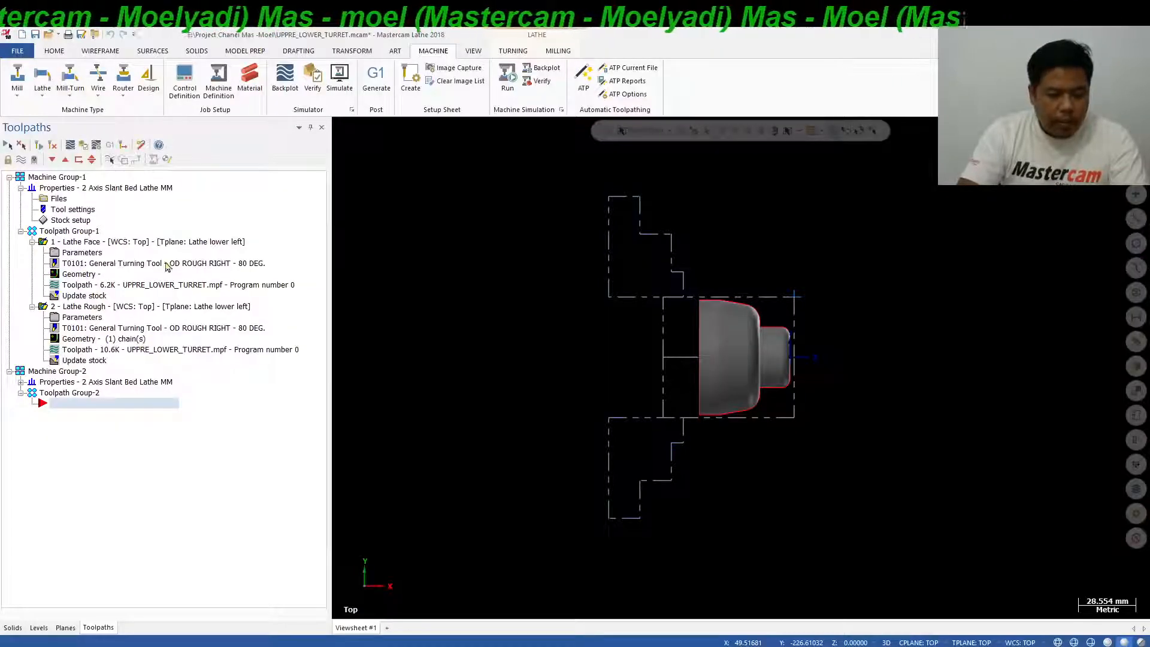
# Start a Lathe Face toolpath in Toolpath Group-2 using tool T0202 R0.8 OD ROUGH LEFT - 80 DEG.
pyautogui.click(514, 52)
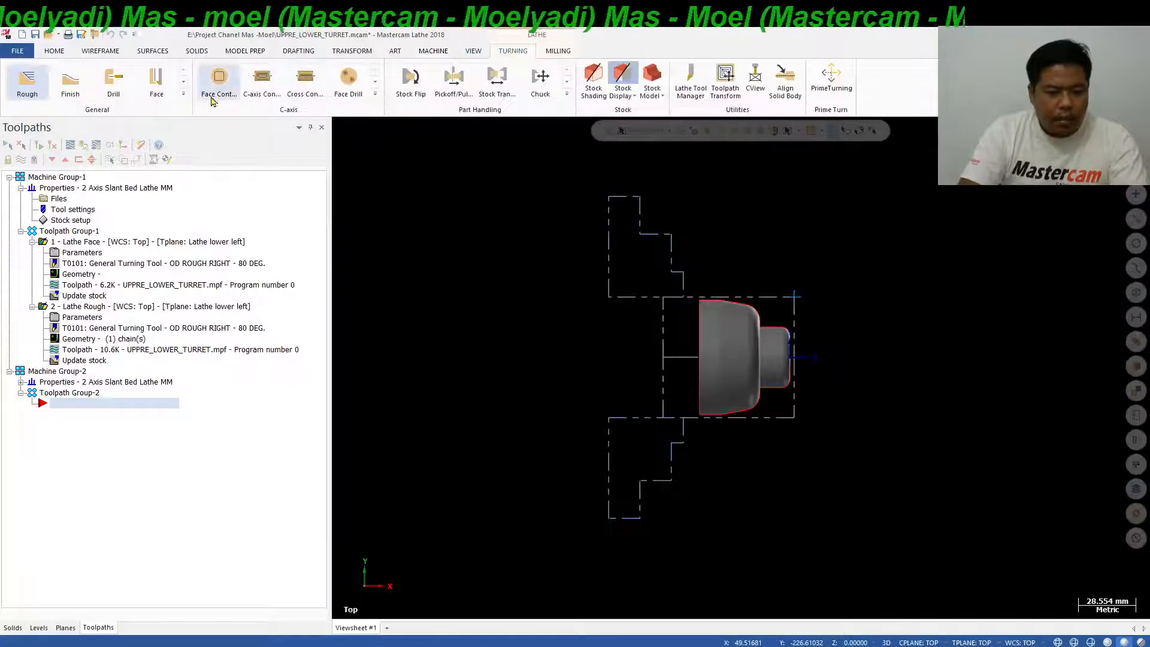
pyautogui.click(158, 87)
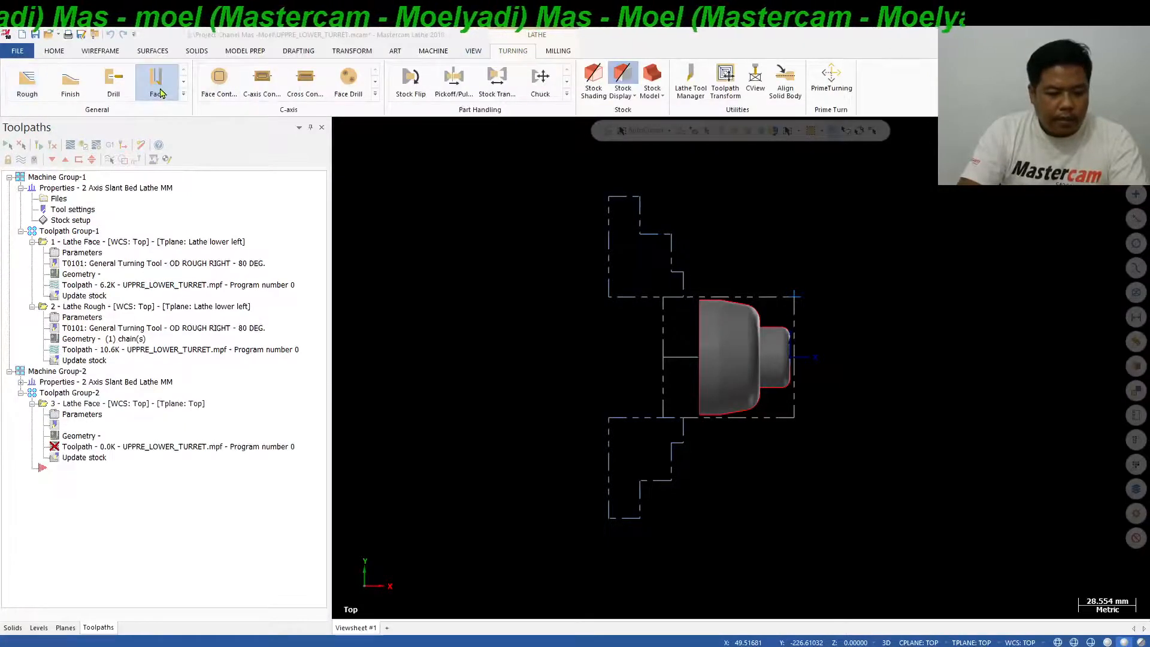
pyautogui.click(147, 216)
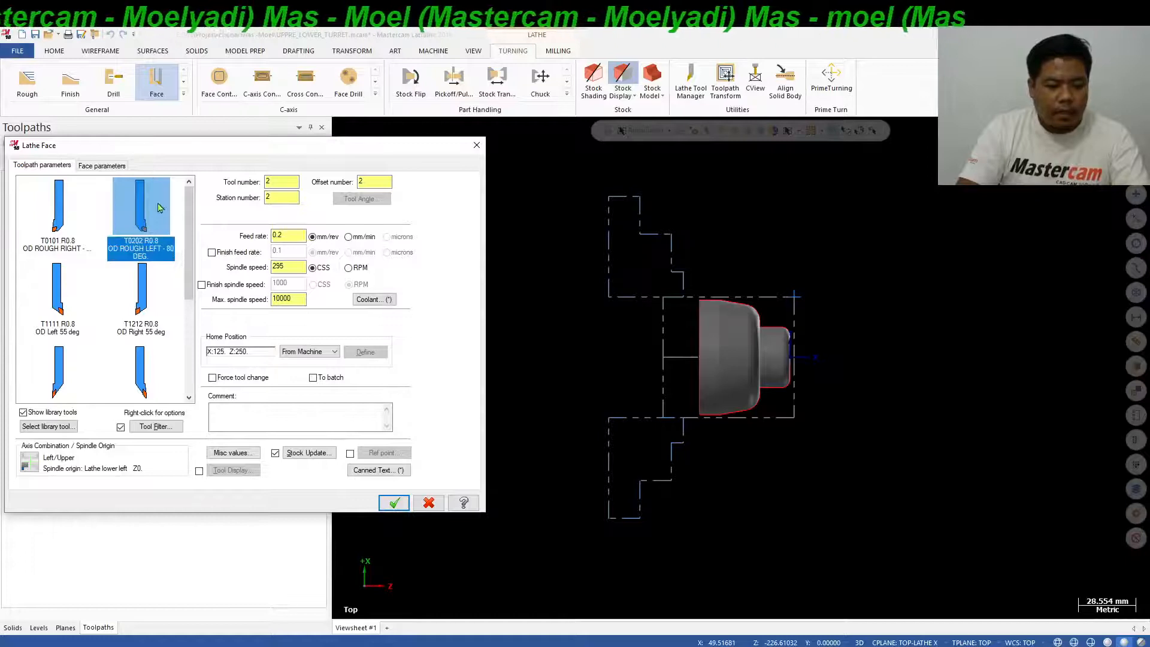
# Edit tool T0202's setup to use the Bottom turret and CW spindle rotation, and accept the tool definition.
pyautogui.rightClick(141, 201)
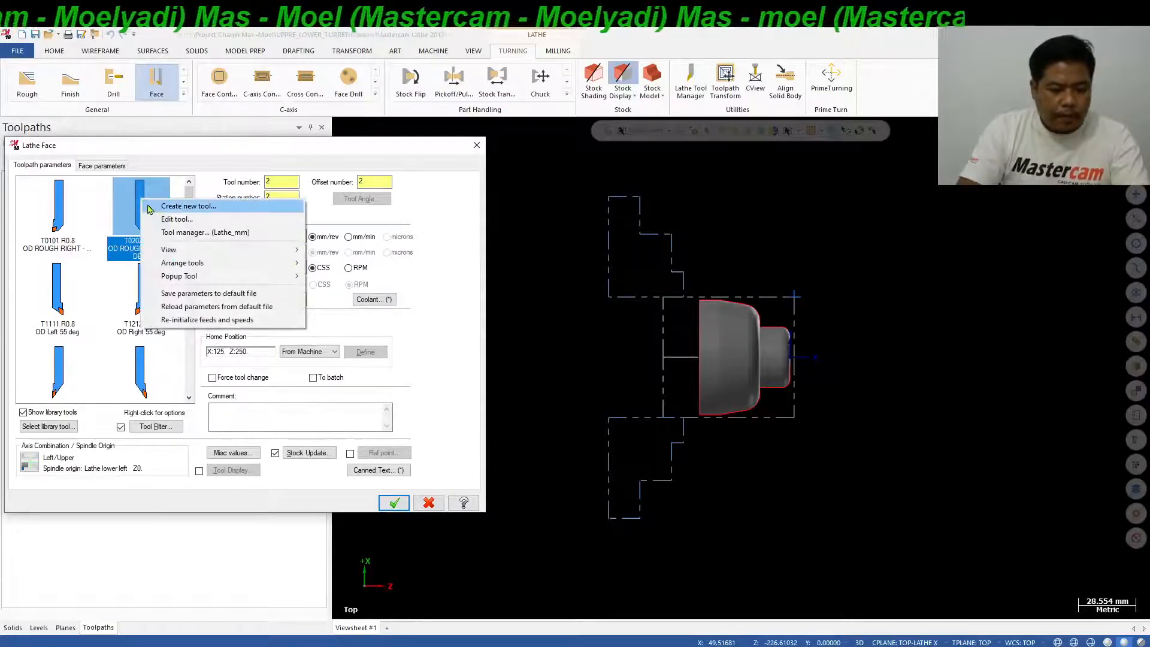
pyautogui.click(174, 221)
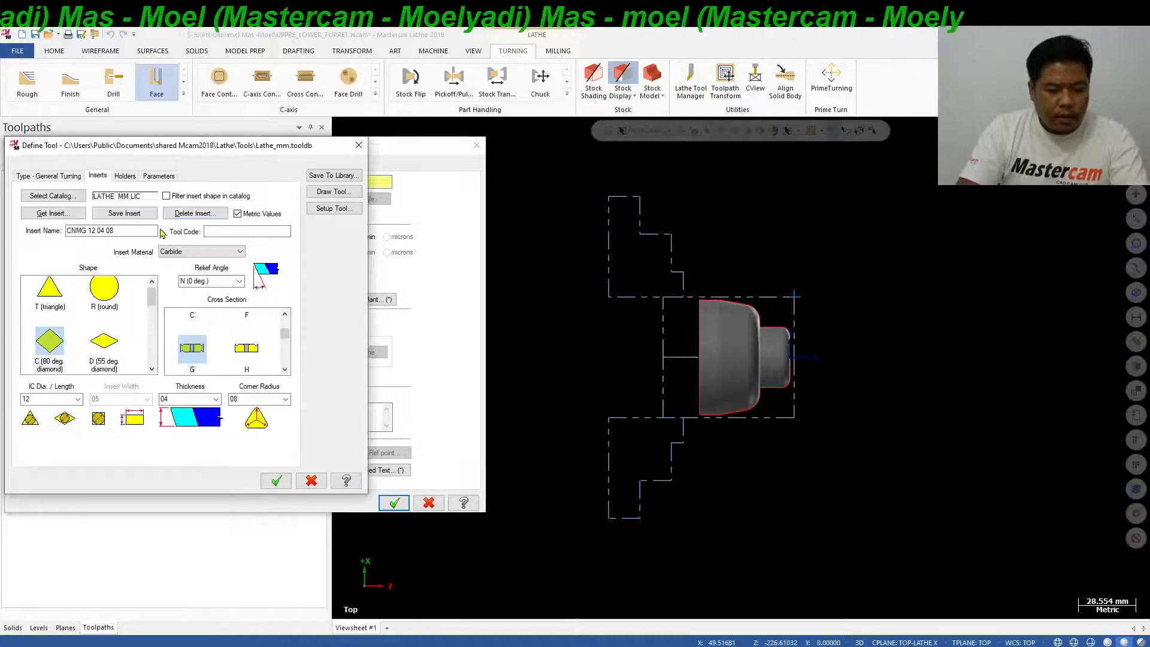
pyautogui.click(333, 209)
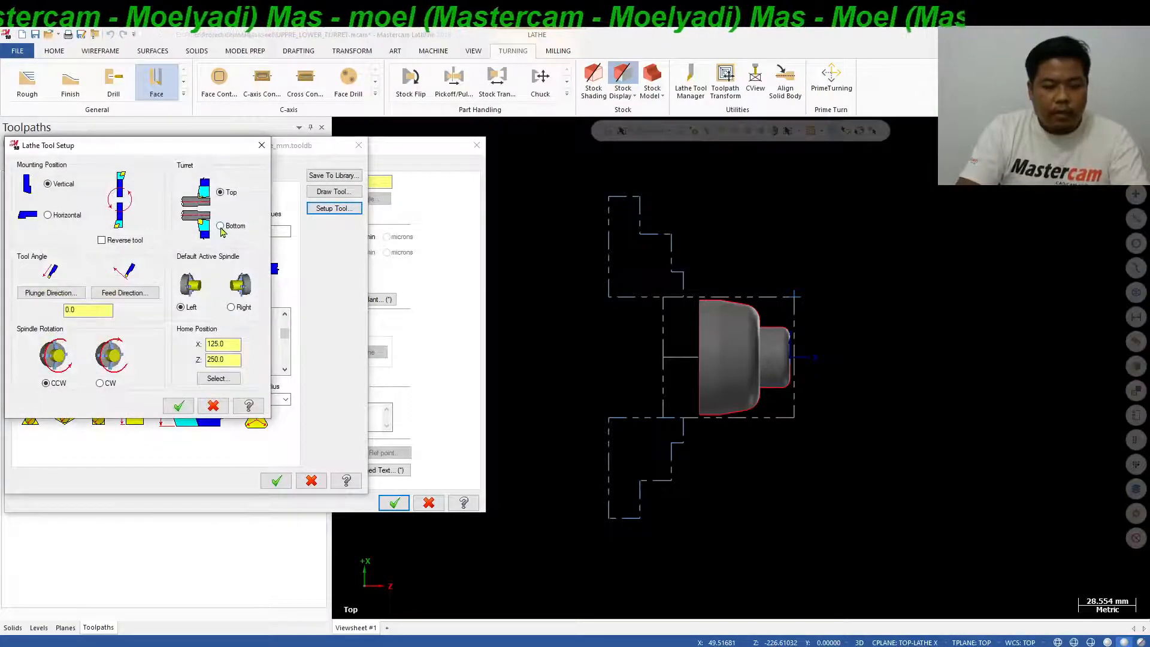
pyautogui.click(220, 227)
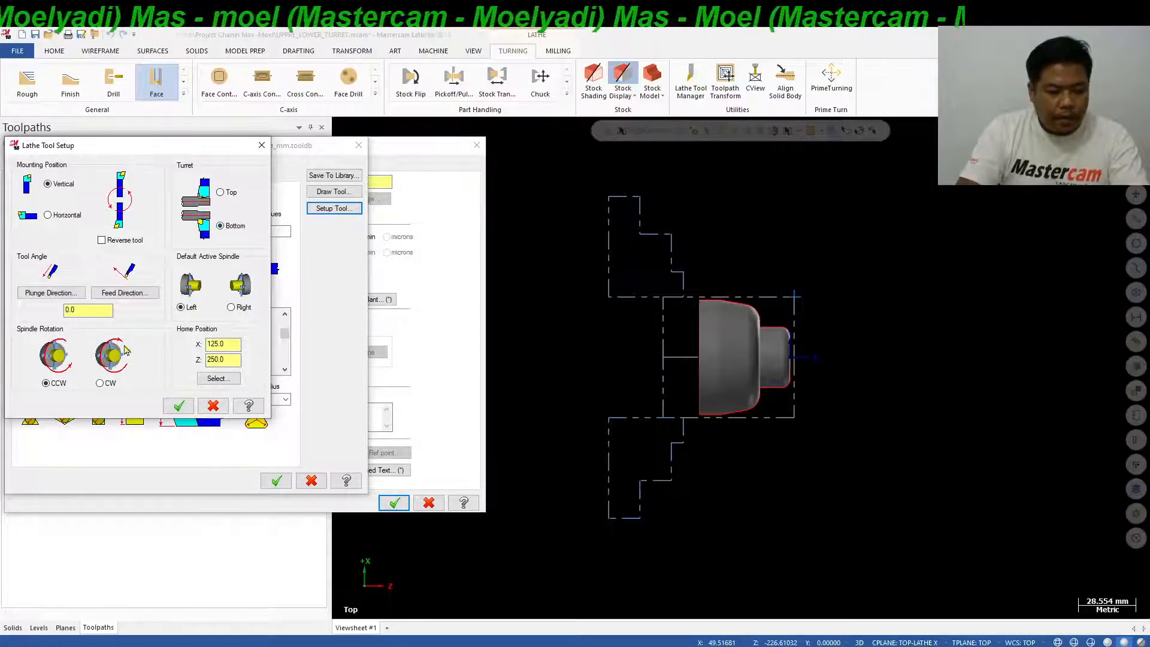
pyautogui.click(100, 383)
pyautogui.click(178, 406)
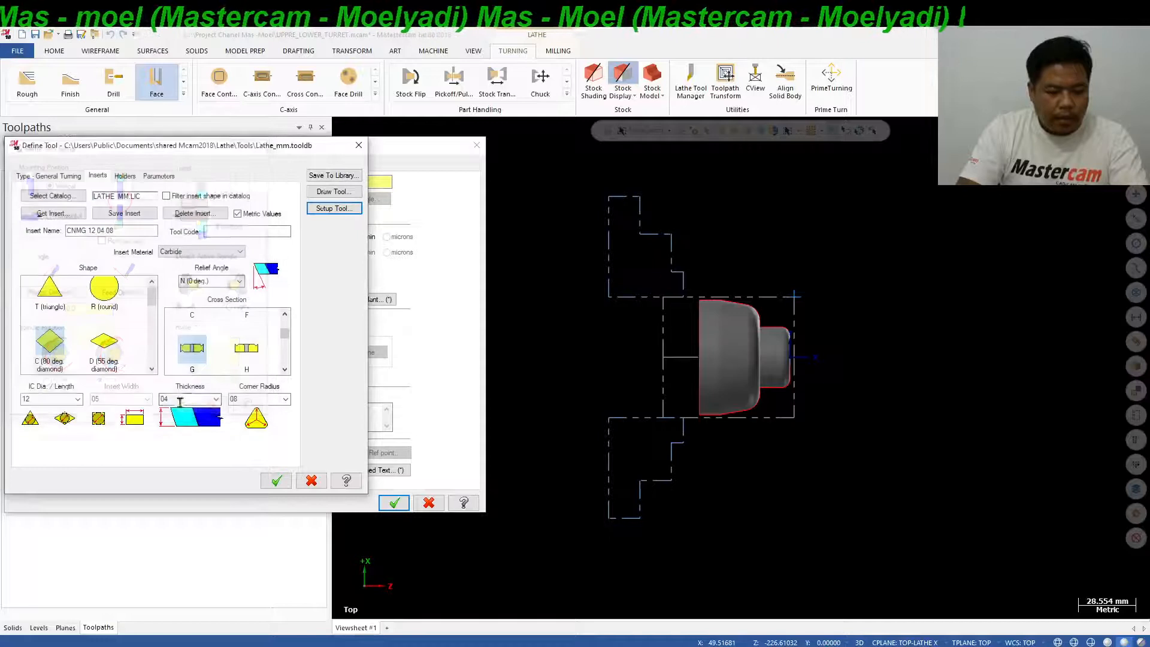
pyautogui.click(275, 479)
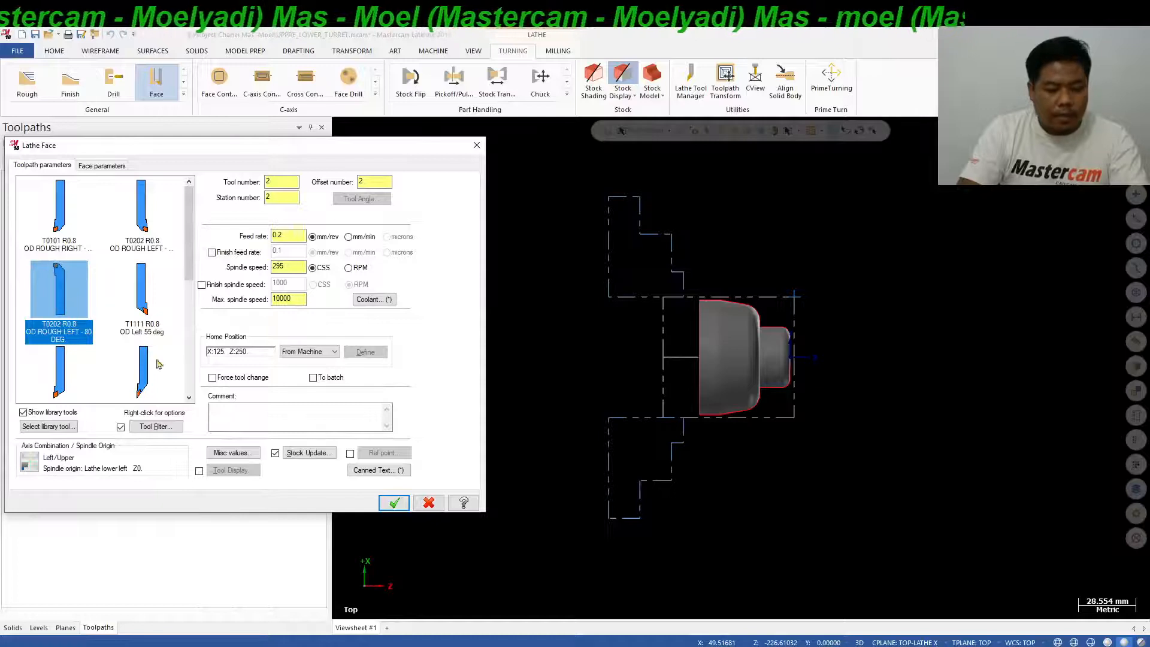
# Enable the rough stepover in the face parameters and set it to 0.5.
pyautogui.click(101, 167)
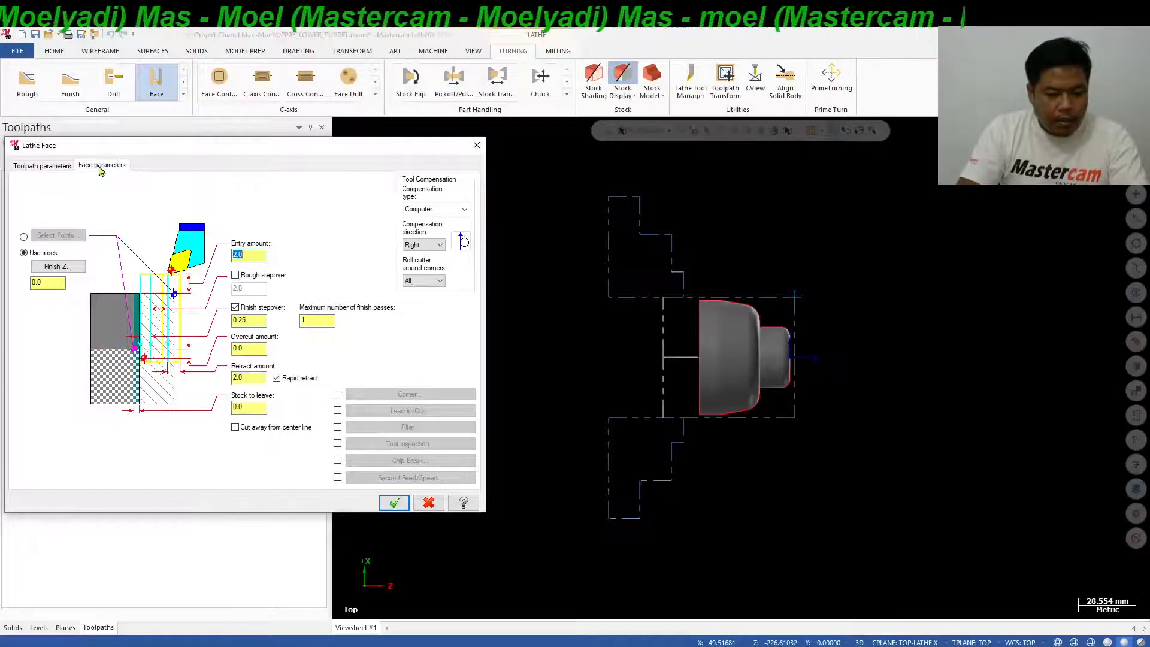
pyautogui.click(236, 274)
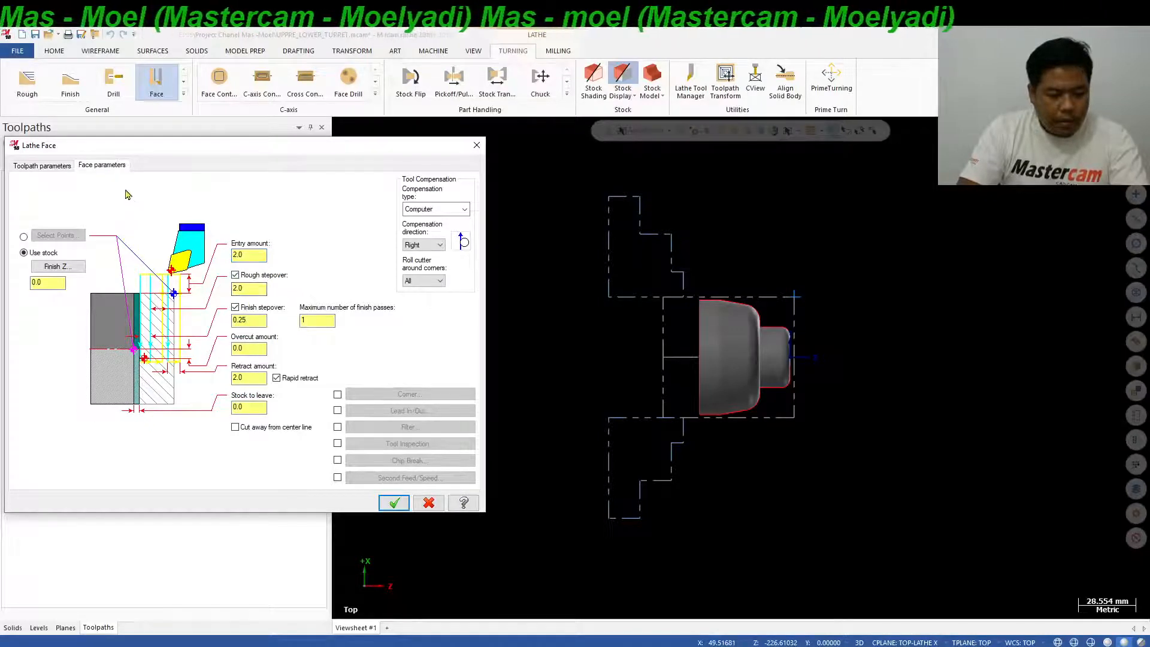
pyautogui.doubleClick(253, 290)
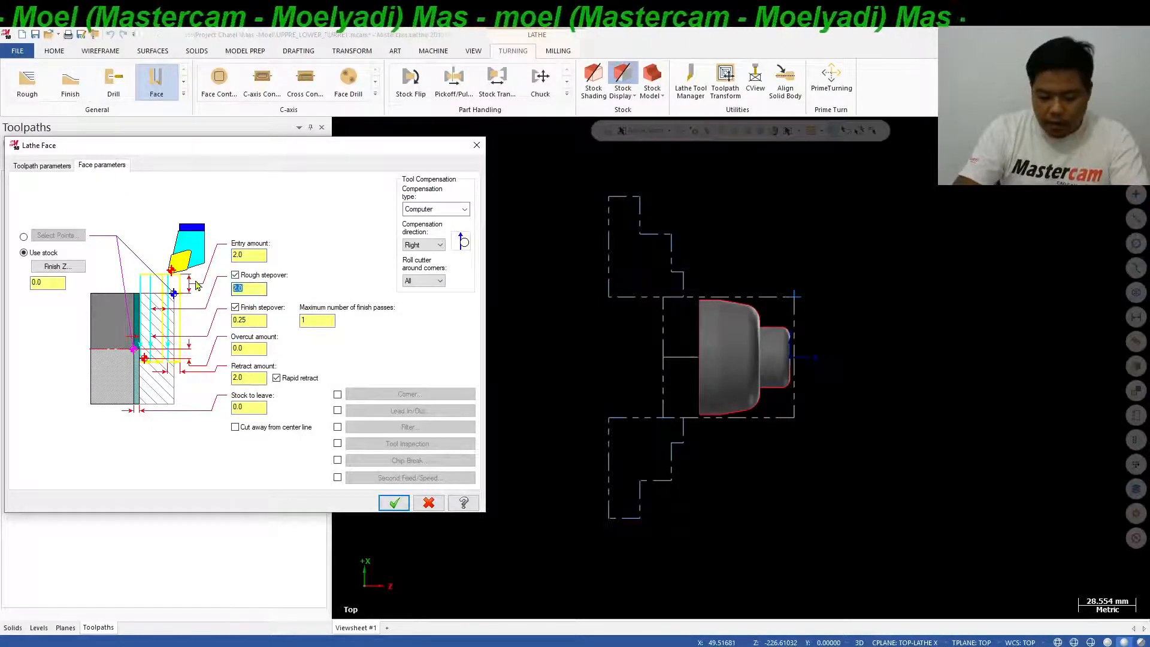
pyautogui.write('0.5')
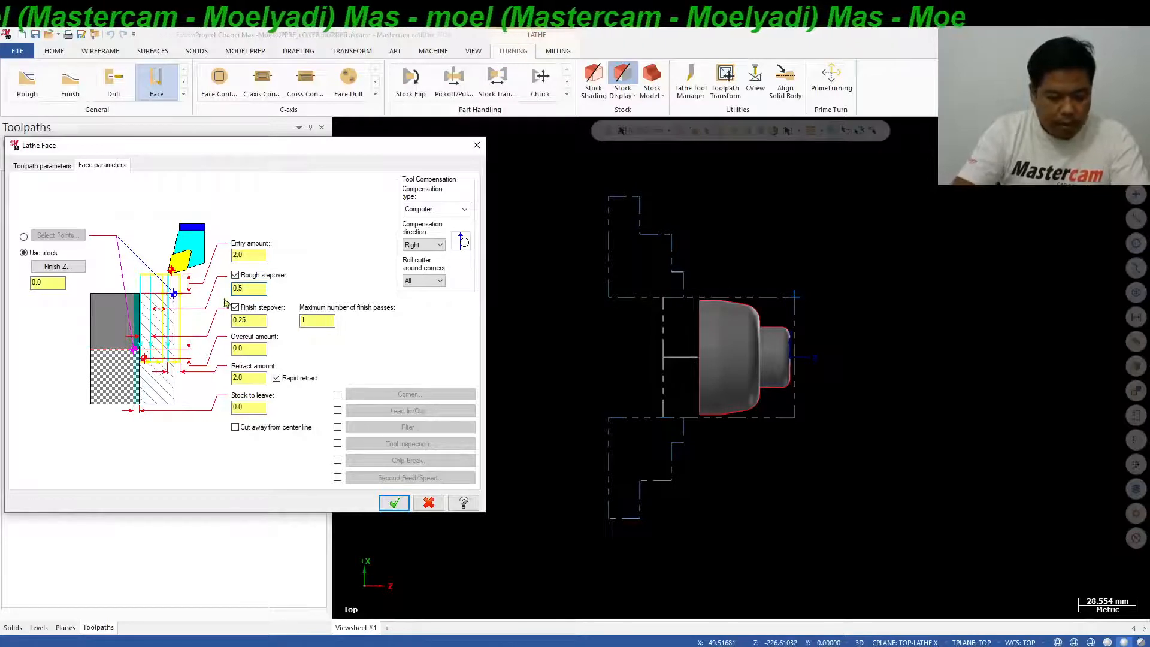
# Disable the face toolpath's finish stepover, set its spindle speed to 200 CSS and maximum spindle speed to 2500, and accept the parameters.
pyautogui.click(236, 308)
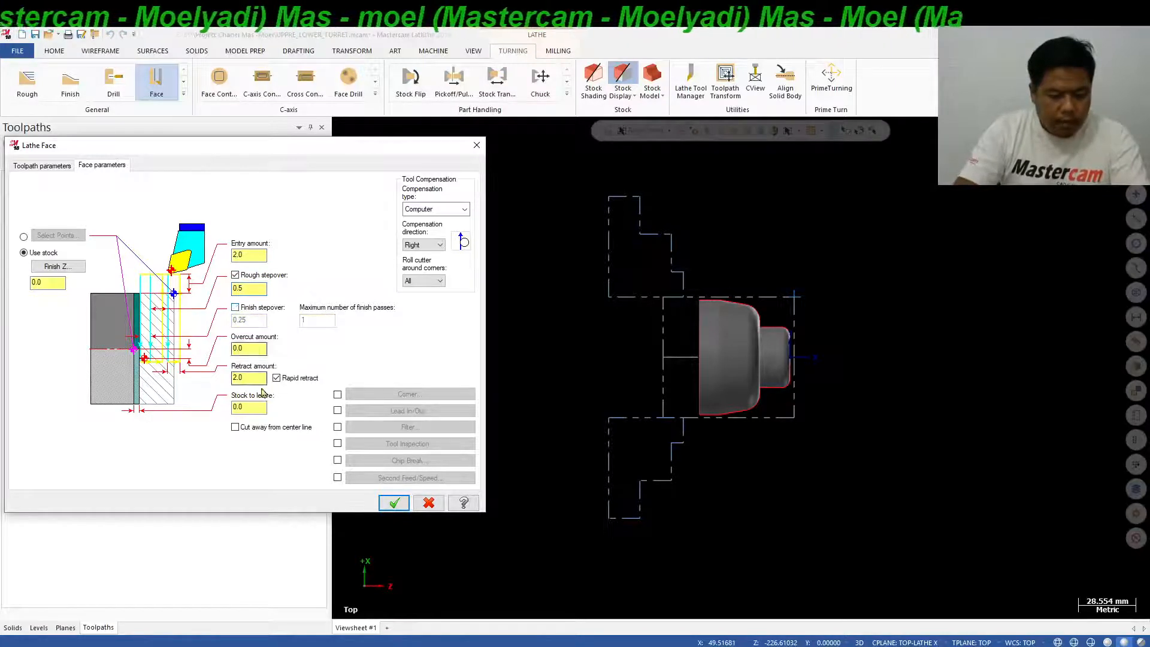
pyautogui.click(42, 166)
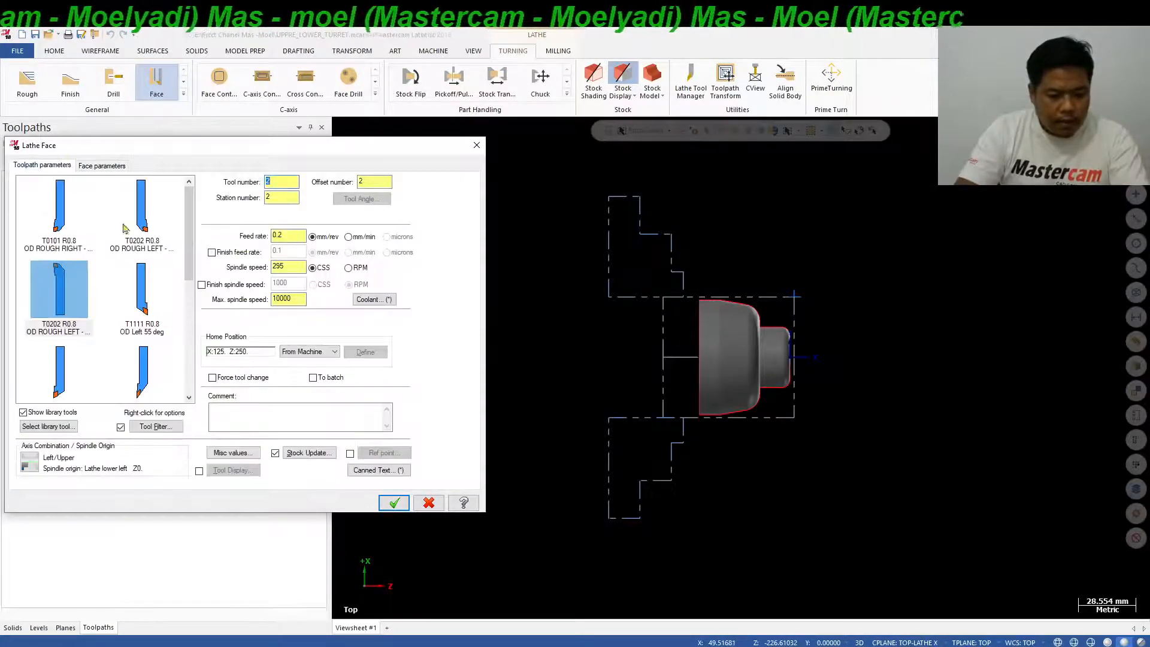
pyautogui.doubleClick(293, 271)
pyautogui.write('200')
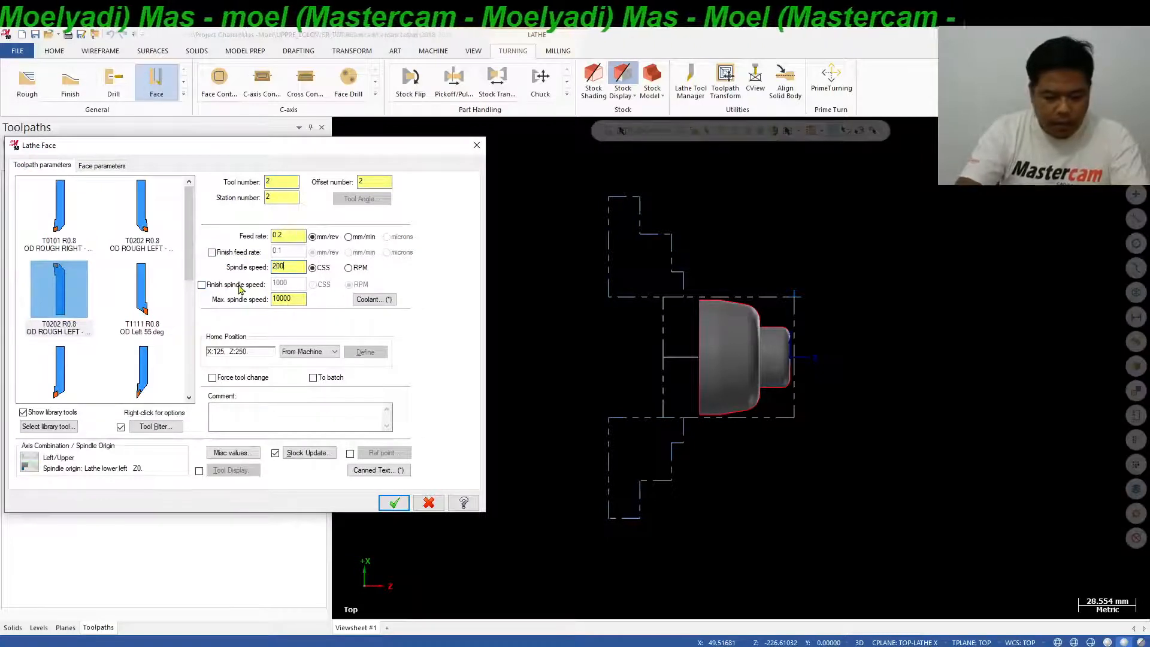
pyautogui.doubleClick(288, 299)
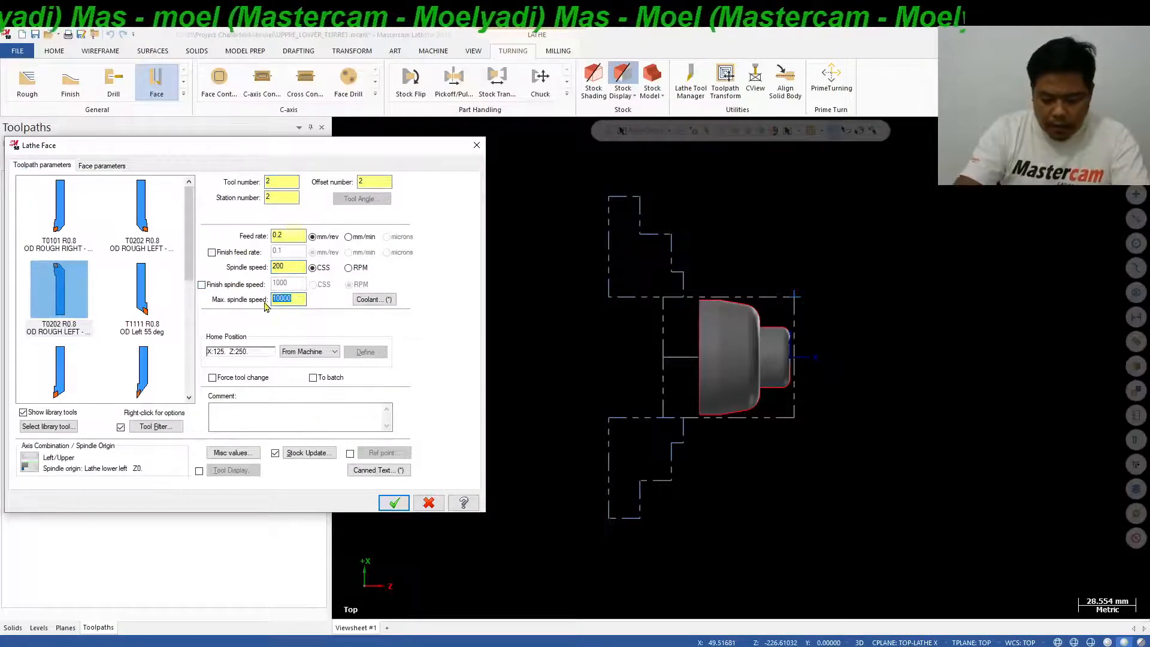
pyautogui.write('2500')
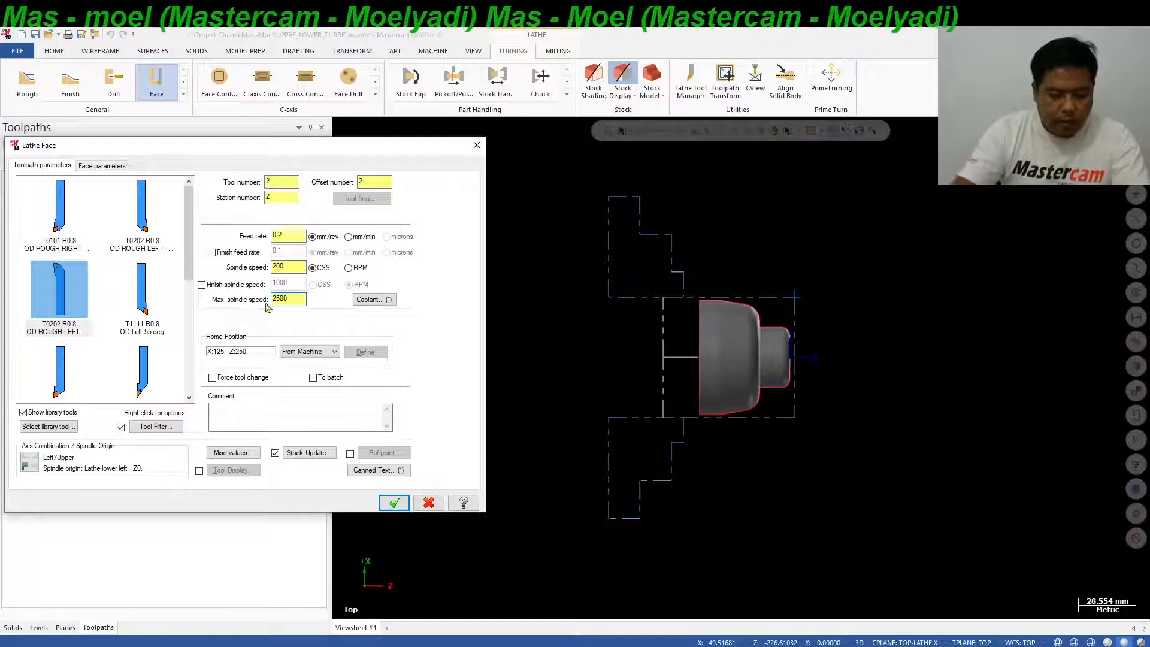
pyautogui.click(403, 505)
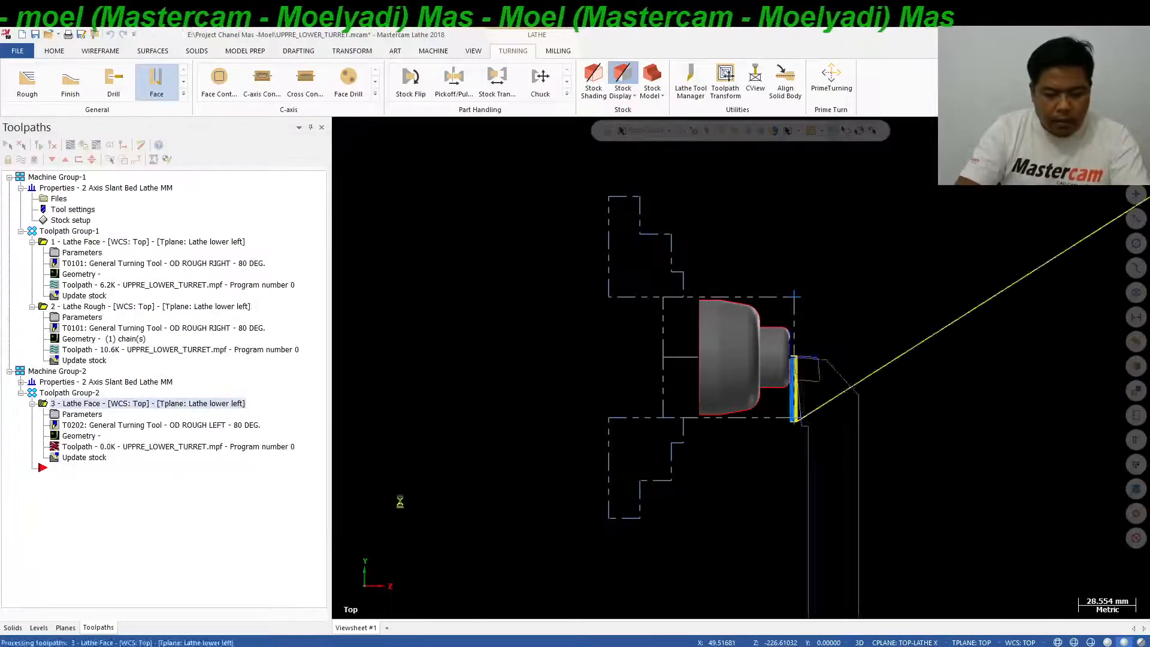
# Backplot the lower-turret face toolpath, compare it with the turret axis directions on the PowerPoint slide, and return to Mastercam.
pyautogui.click(70, 145)
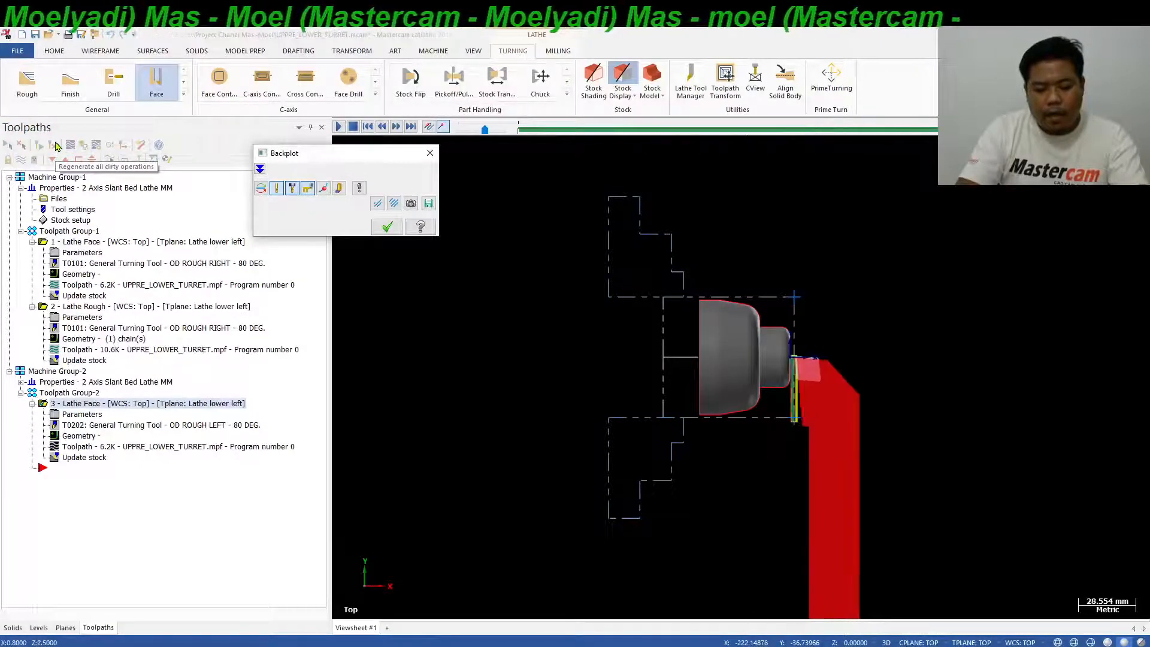
pyautogui.click(387, 226)
pyautogui.scroll(3, 730, 330)
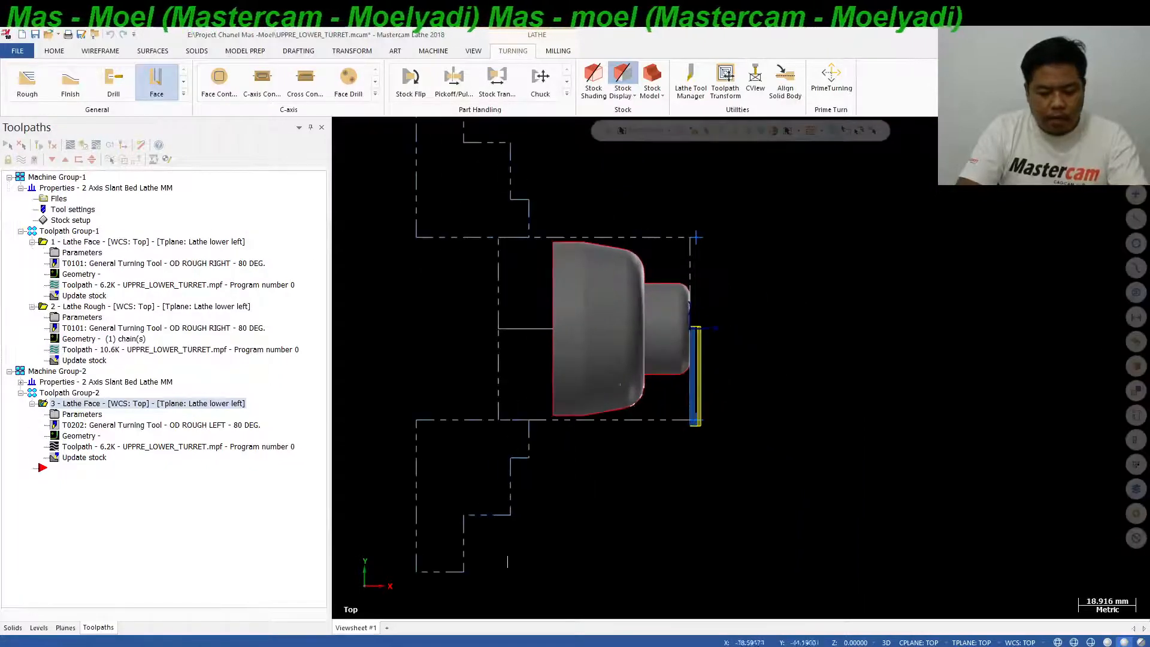
pyautogui.scroll(1, 467, 437)
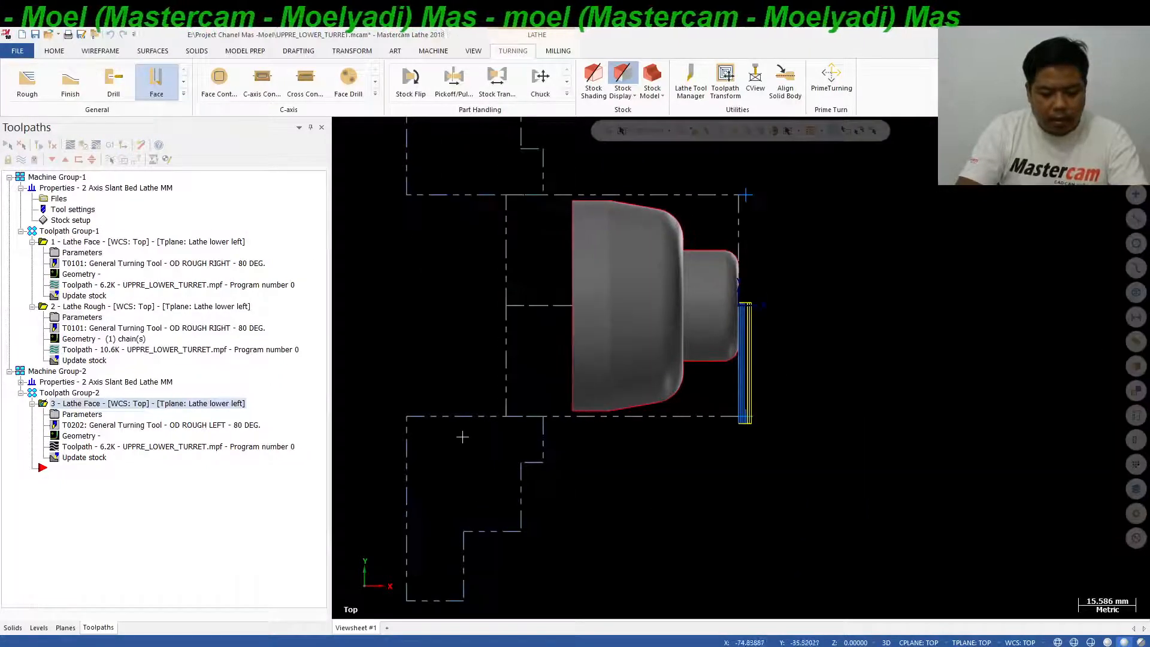
pyautogui.click(433, 646)
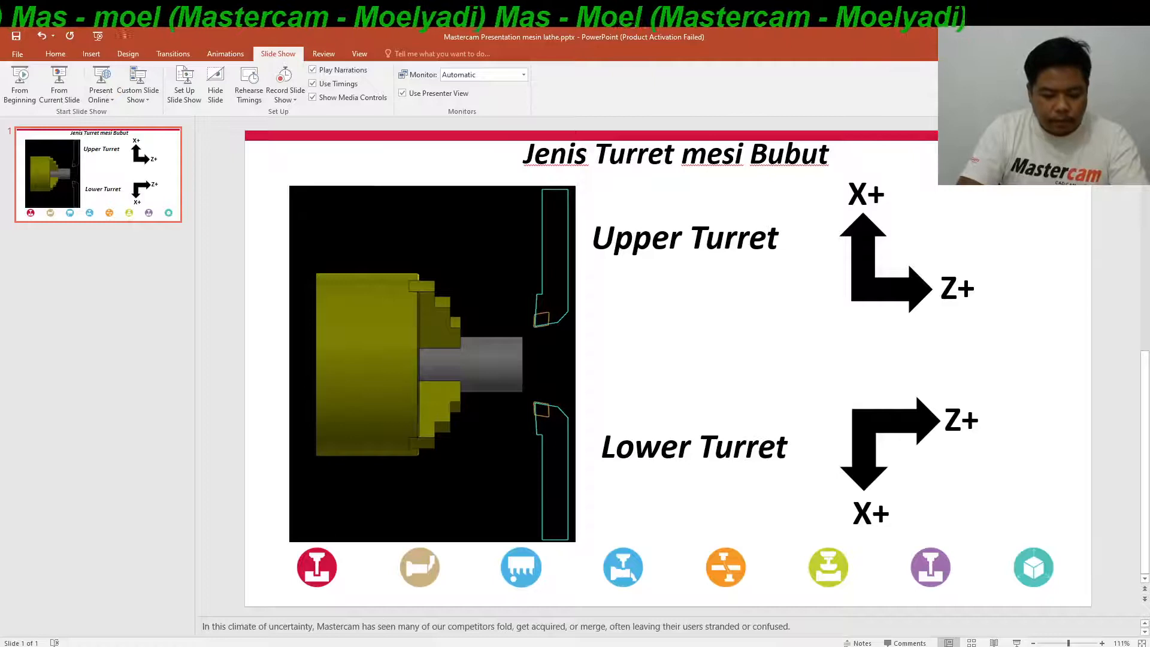
pyautogui.hotkey('alt', 'Tab')
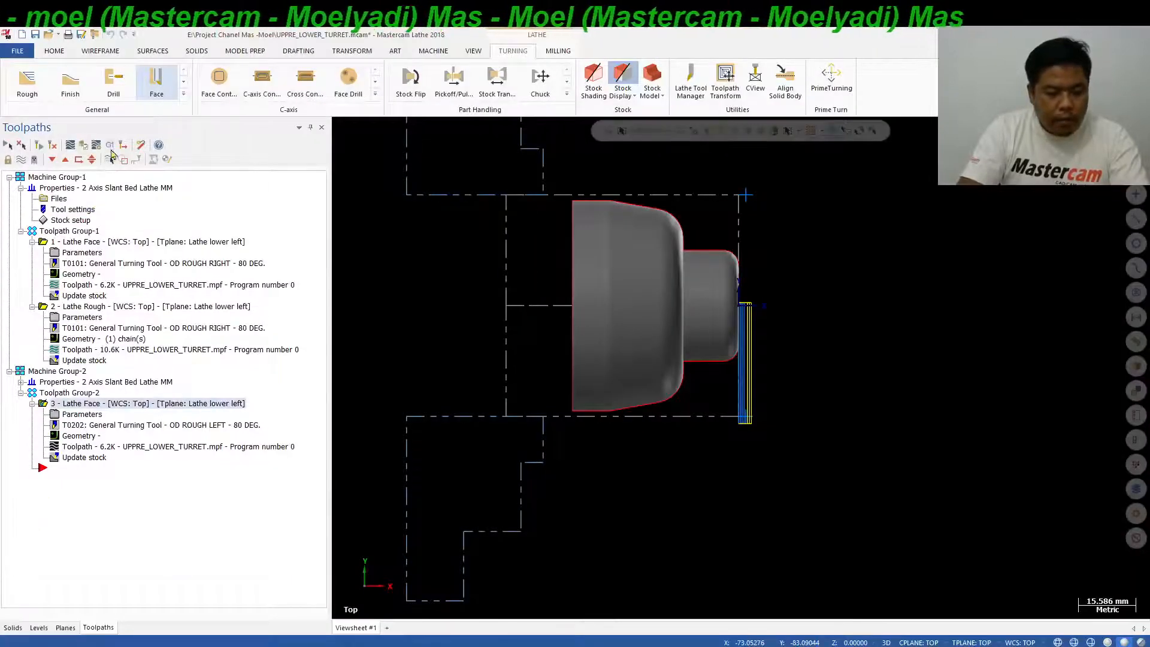
# Post the Lathe Face operation in Toolpath Group-2 to UPPRE_LOWER_TURRET.mpf, replacing the existing file.
pyautogui.click(110, 147)
pyautogui.click(89, 404)
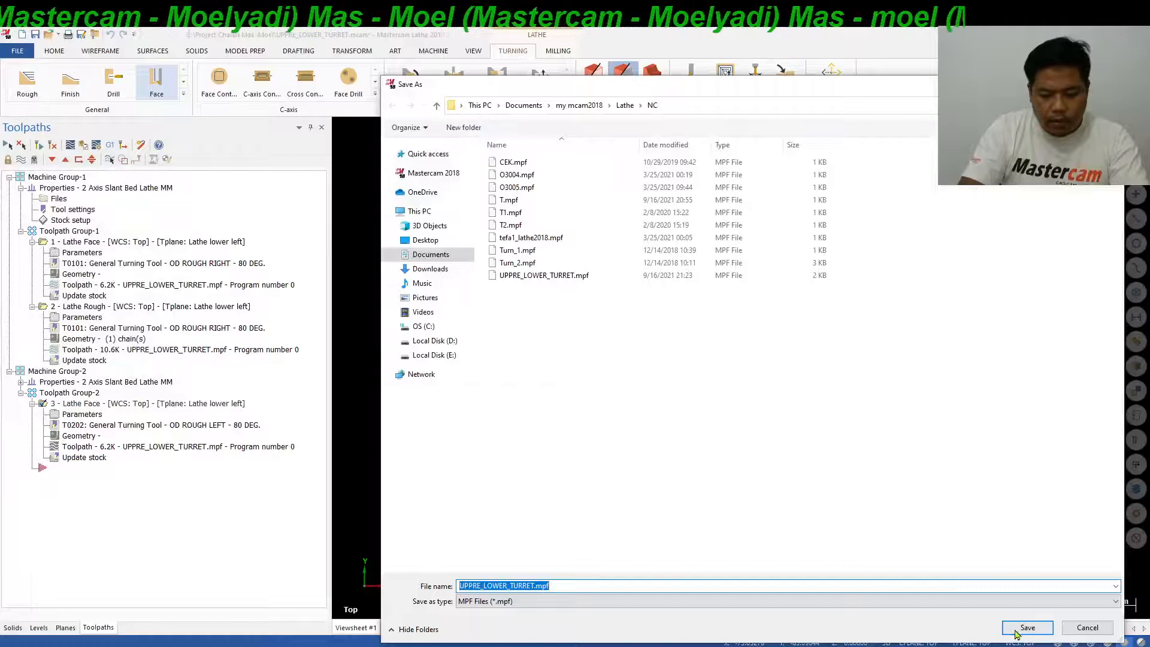
pyautogui.click(1025, 627)
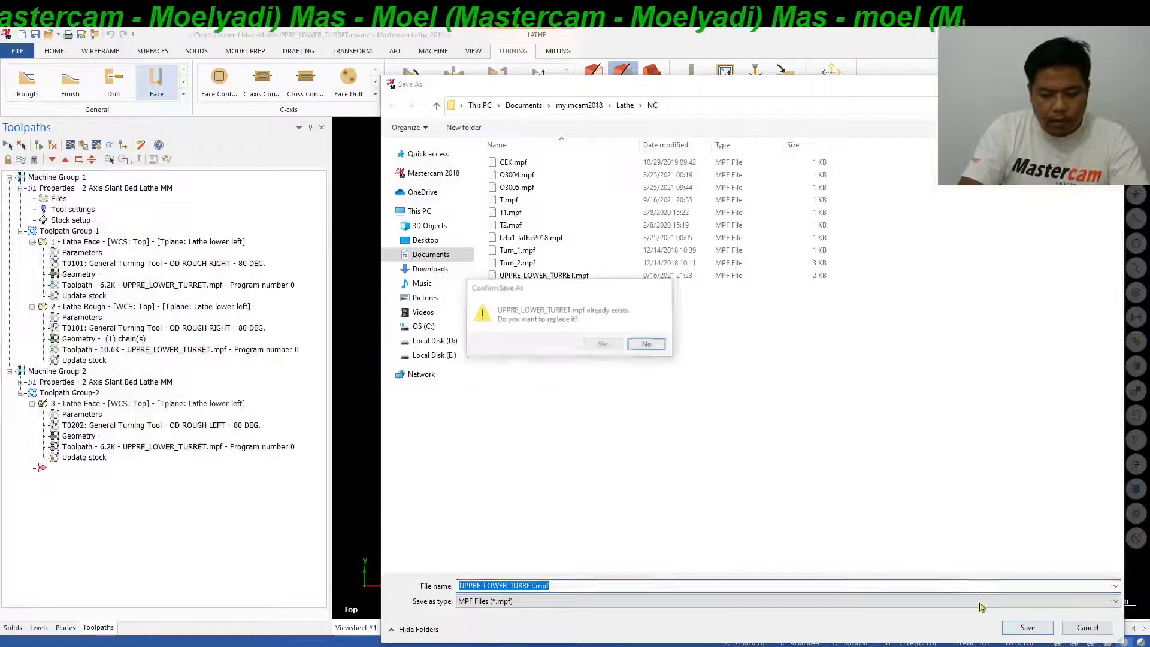
pyautogui.click(602, 345)
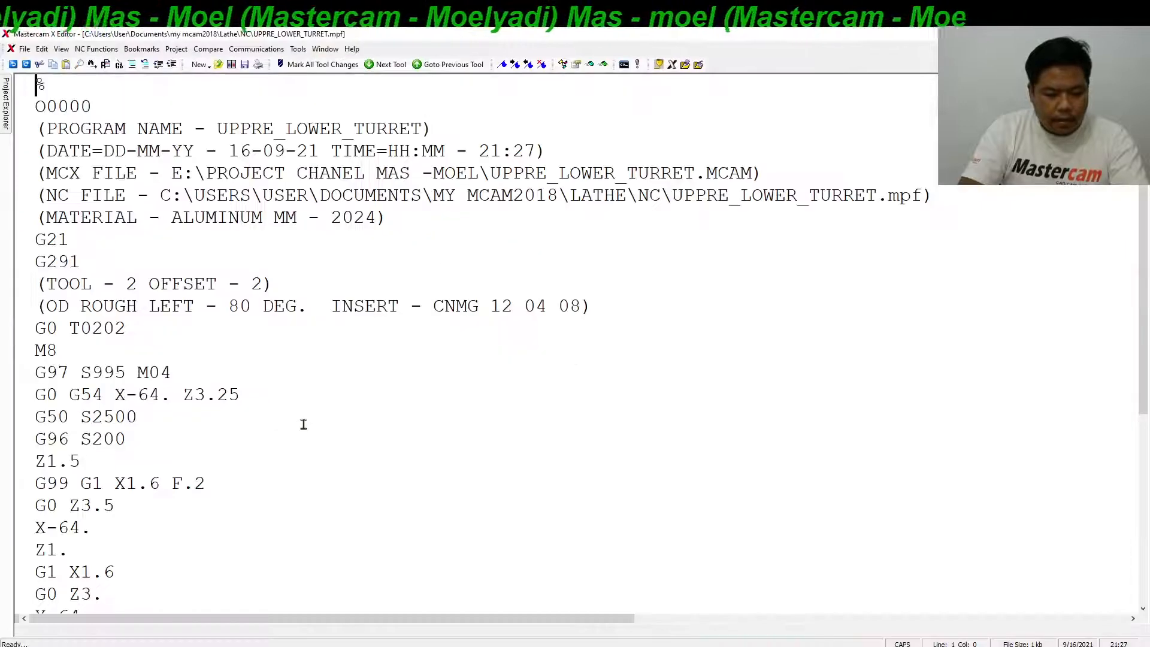
# Examine the signs of the X coordinates in the posted lower-turret NC code, and return to Mastercam.
pyautogui.moveTo(170, 396); pyautogui.dragTo(110, 402)
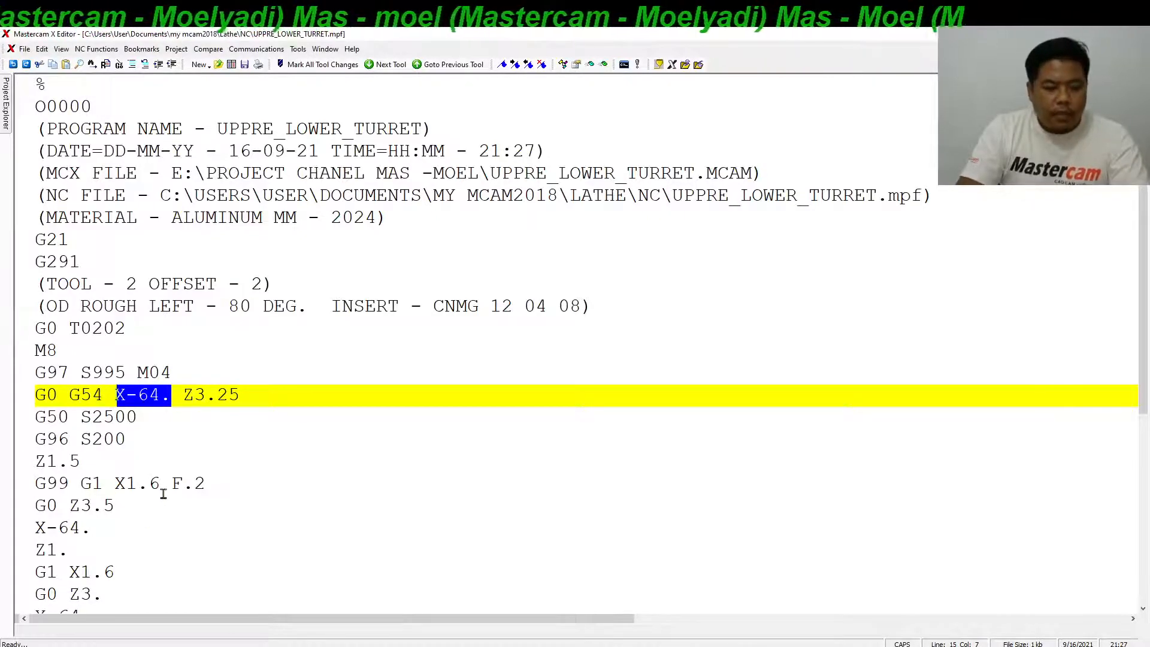
pyautogui.moveTo(161, 483); pyautogui.dragTo(117, 484)
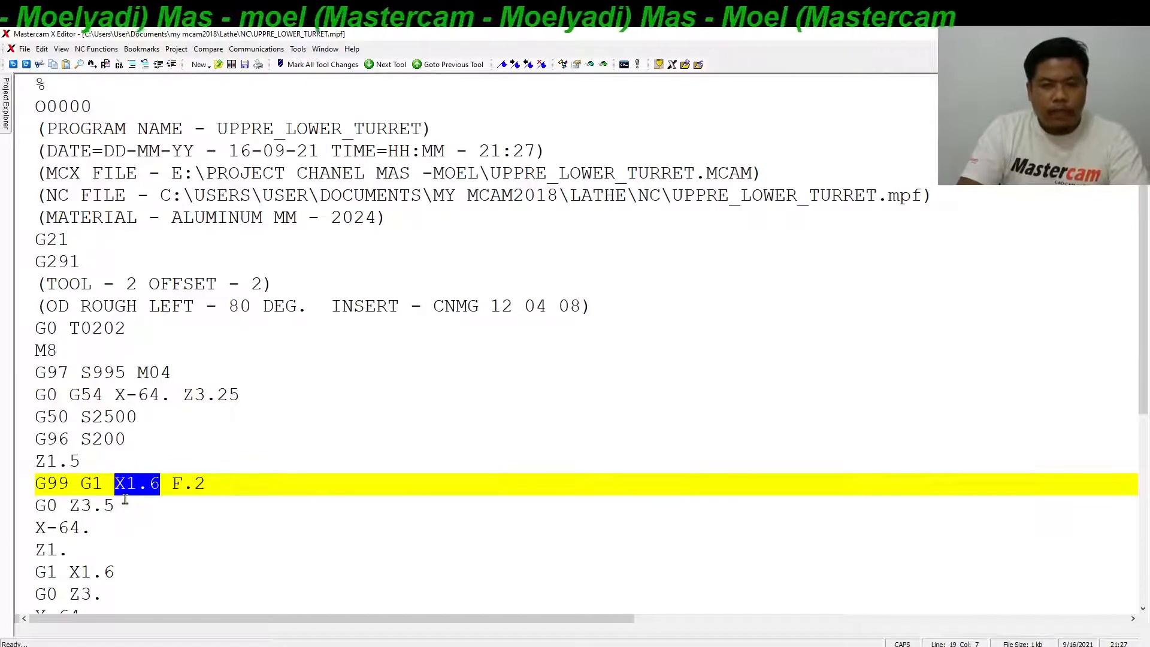
pyautogui.moveTo(172, 397); pyautogui.dragTo(126, 400)
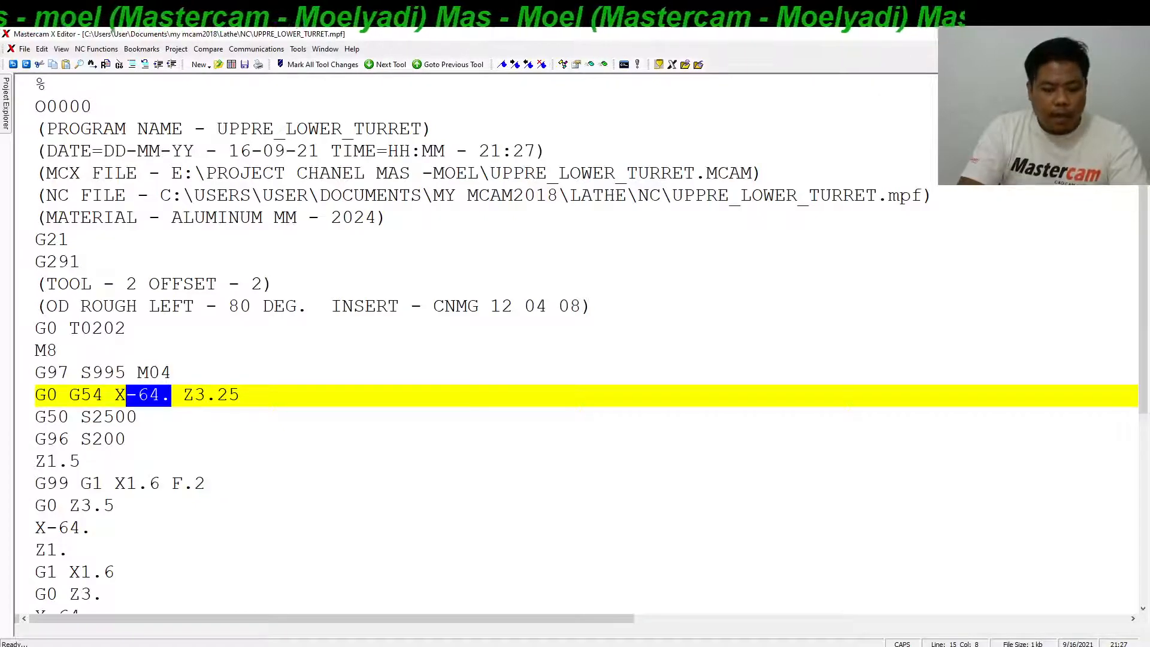
pyautogui.click(314, 646)
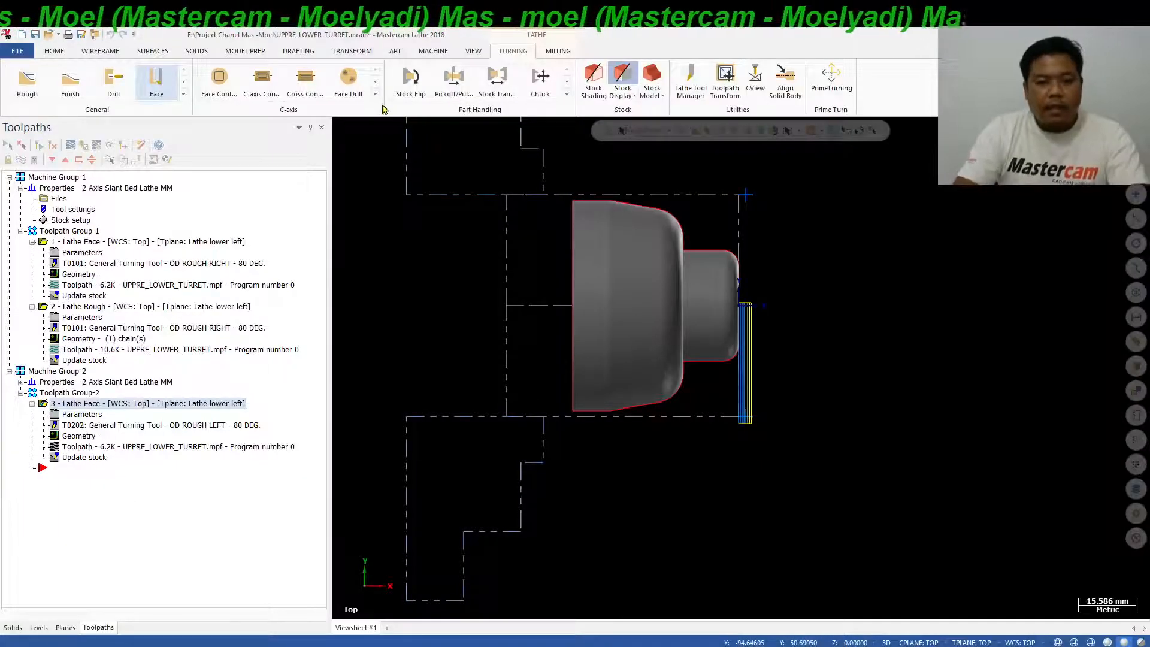
# Open Machine Group-2's machine definition file for editing and expand the Lower Left Tools Group down to the Lathe Lower Turret.
pyautogui.click(428, 53)
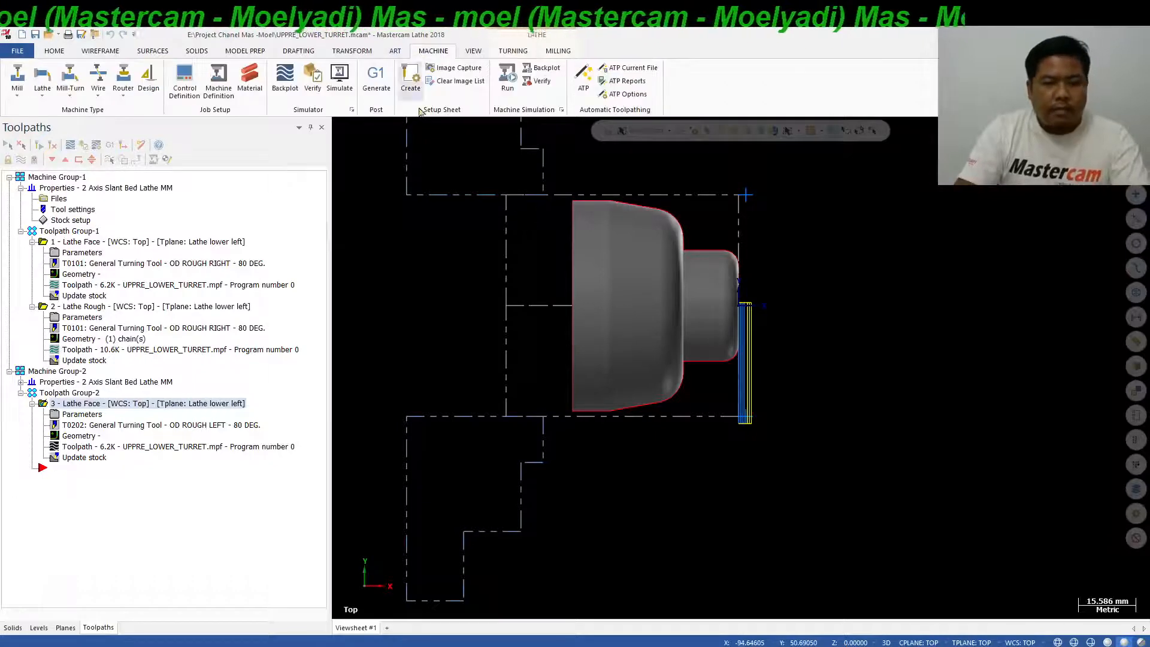
pyautogui.click(228, 78)
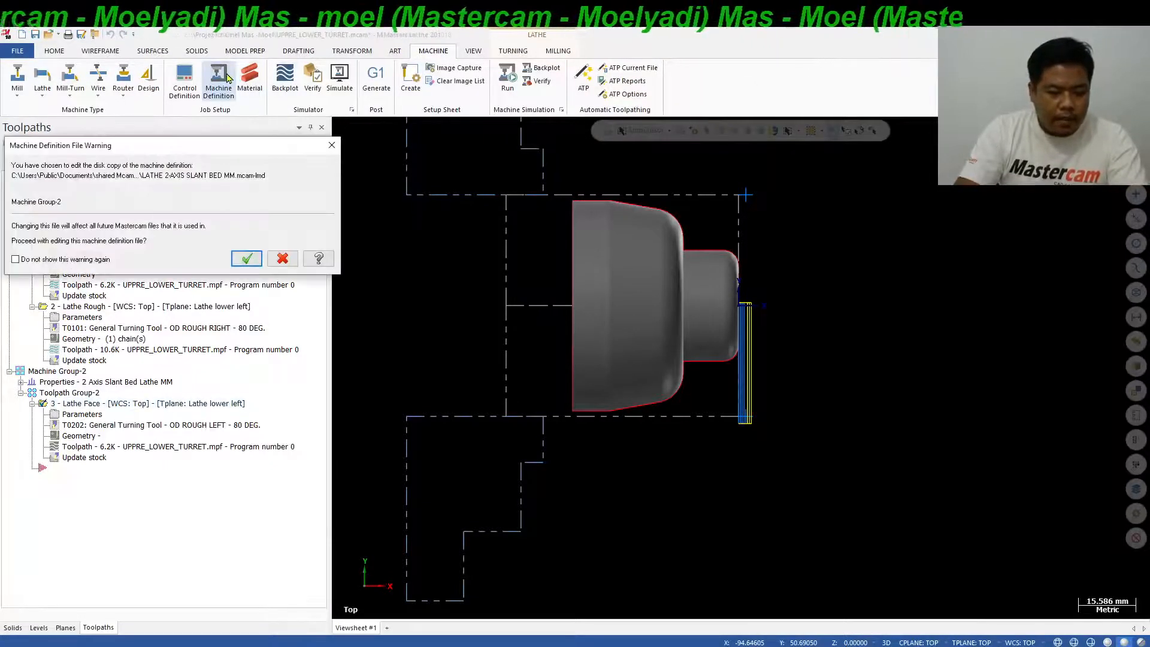
pyautogui.click(255, 261)
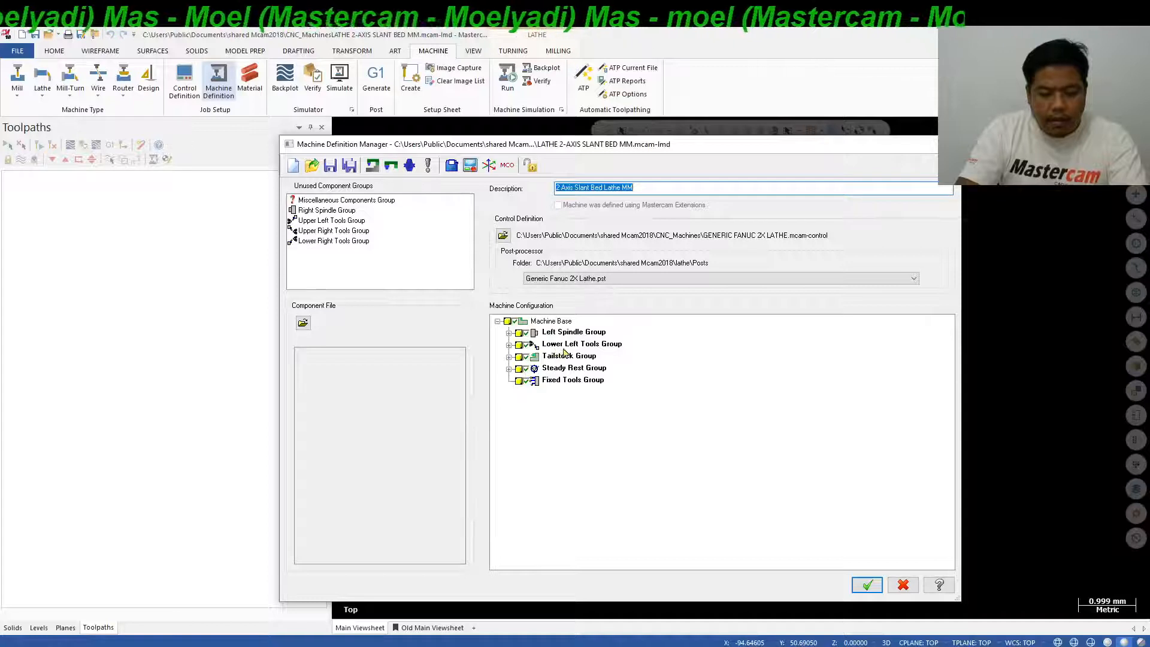
pyautogui.click(509, 345)
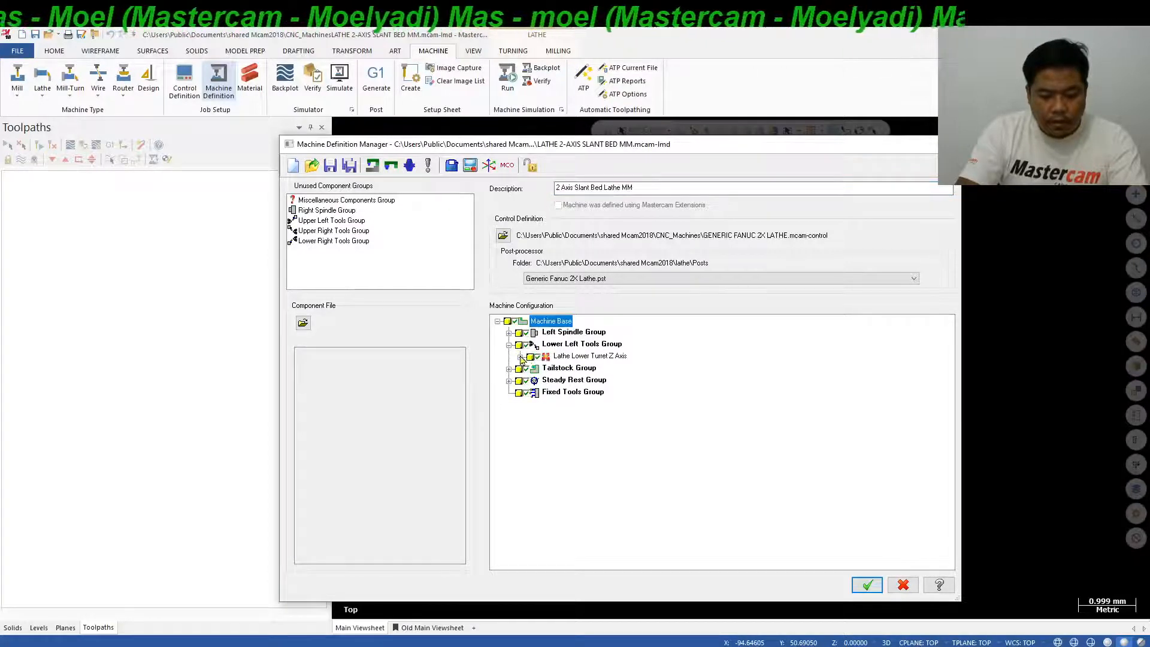
pyautogui.click(521, 357)
pyautogui.click(532, 368)
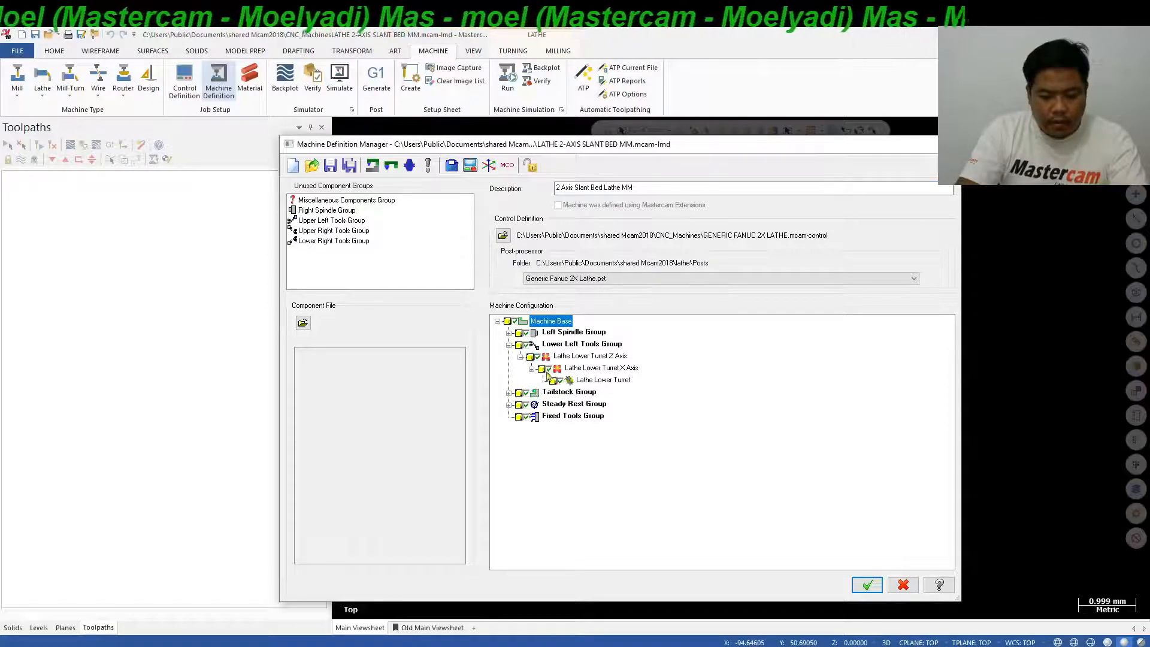
# Set the positive axis direction of the Lathe Lower Turret X Axis to -Y in its component properties.
pyautogui.click(620, 370)
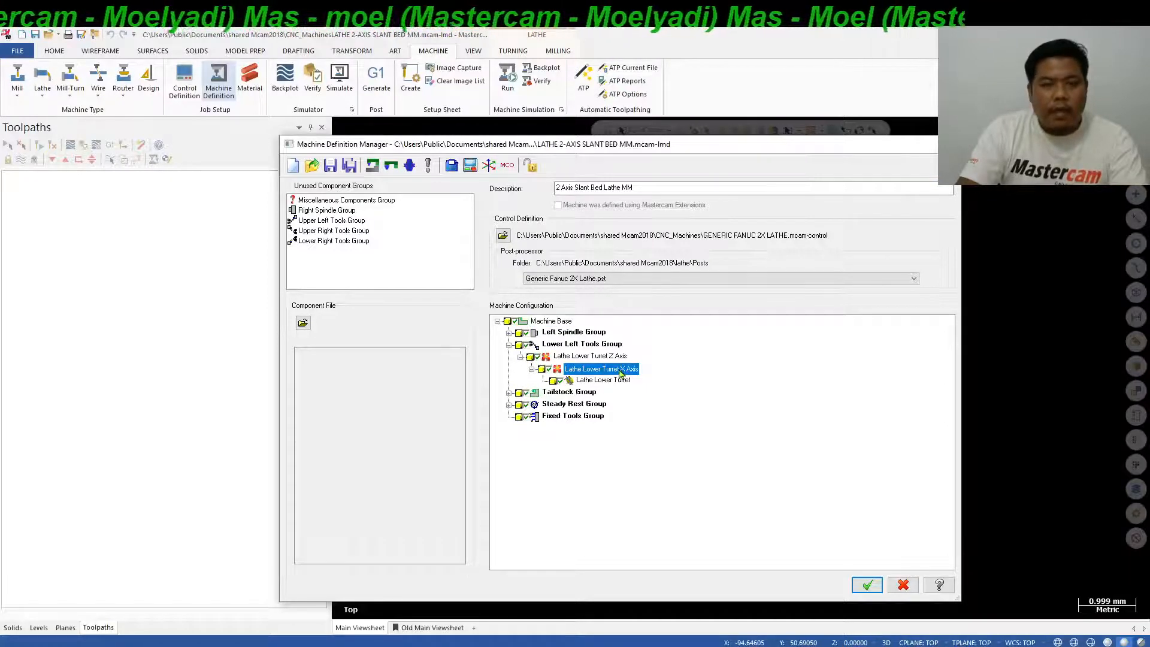
pyautogui.rightClick(618, 372)
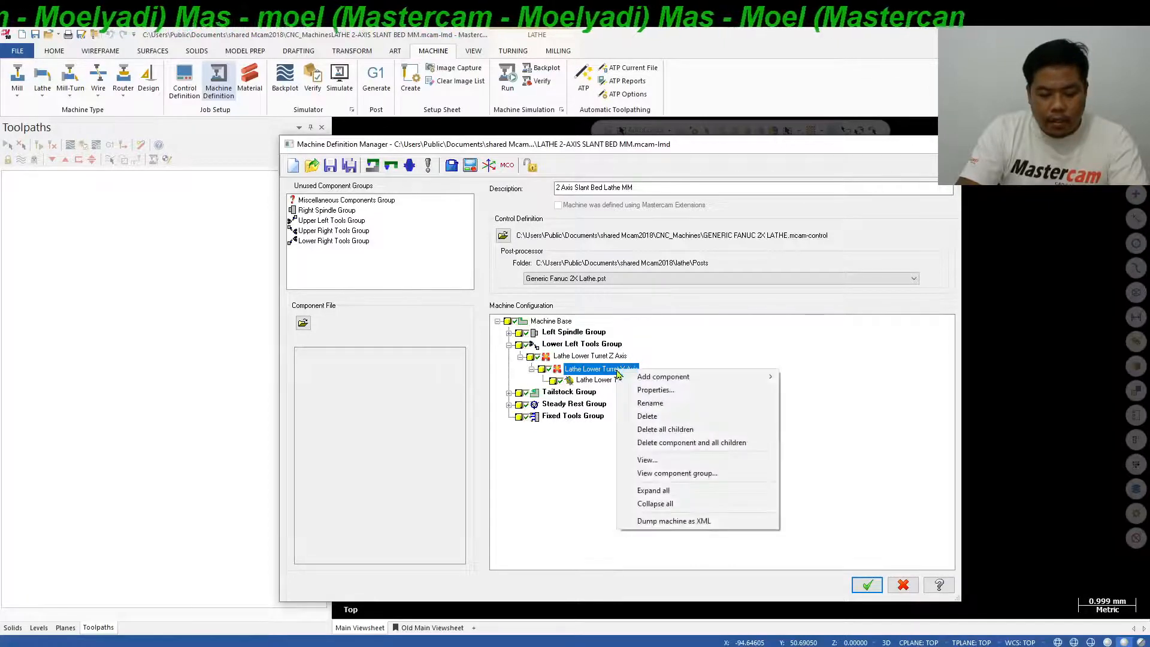
pyautogui.click(655, 390)
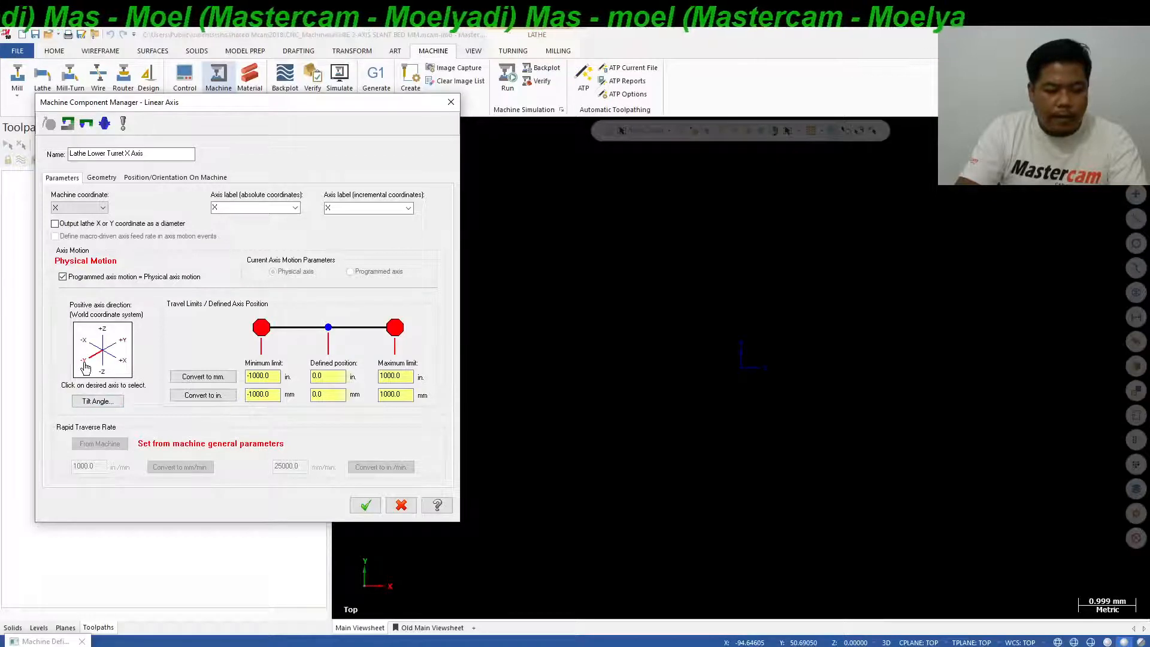
pyautogui.click(366, 504)
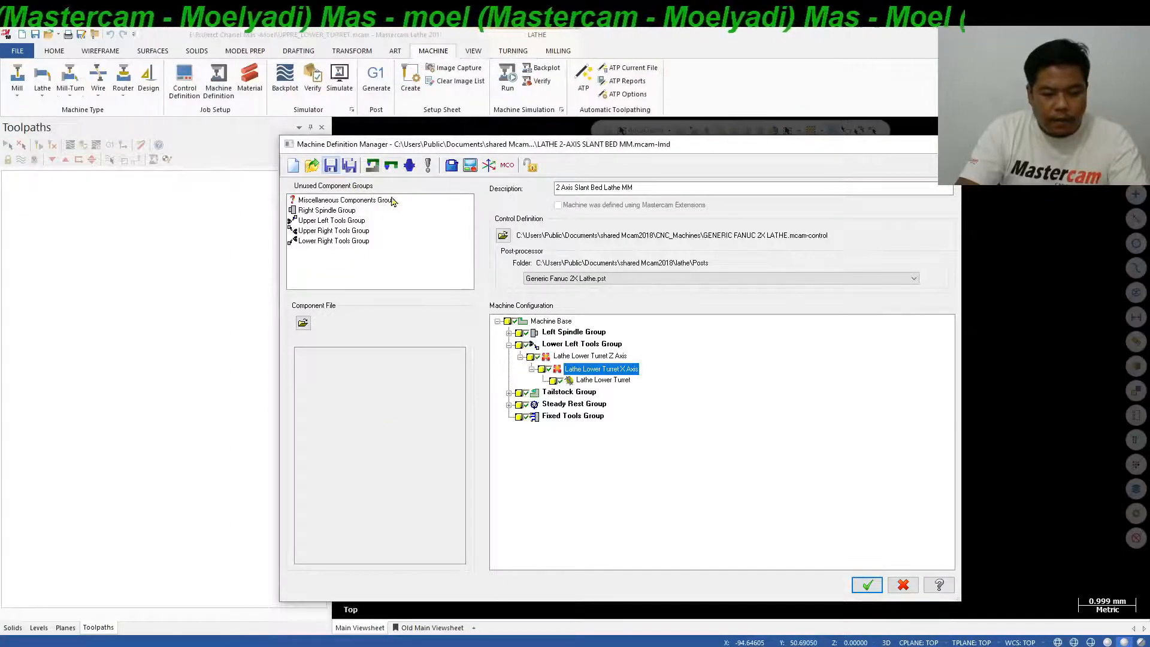
# Accept the machine definition, replace Machine Group-2's machine with the edited version, and regenerate the Lathe Face toolpath.
pyautogui.click(867, 584)
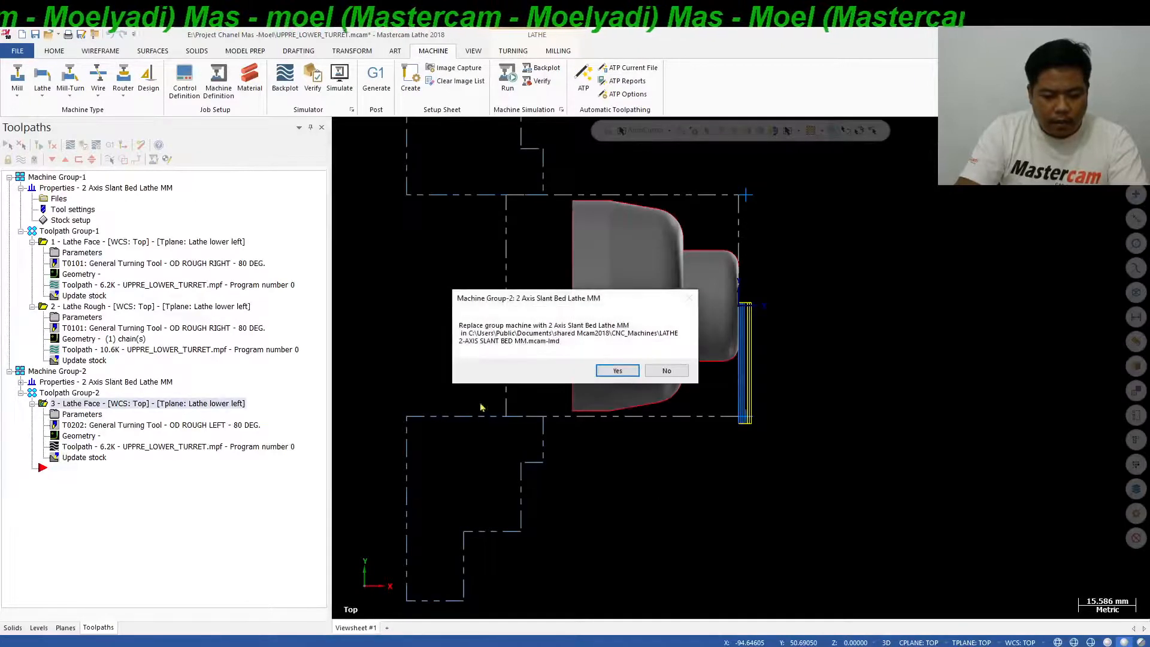
pyautogui.click(620, 370)
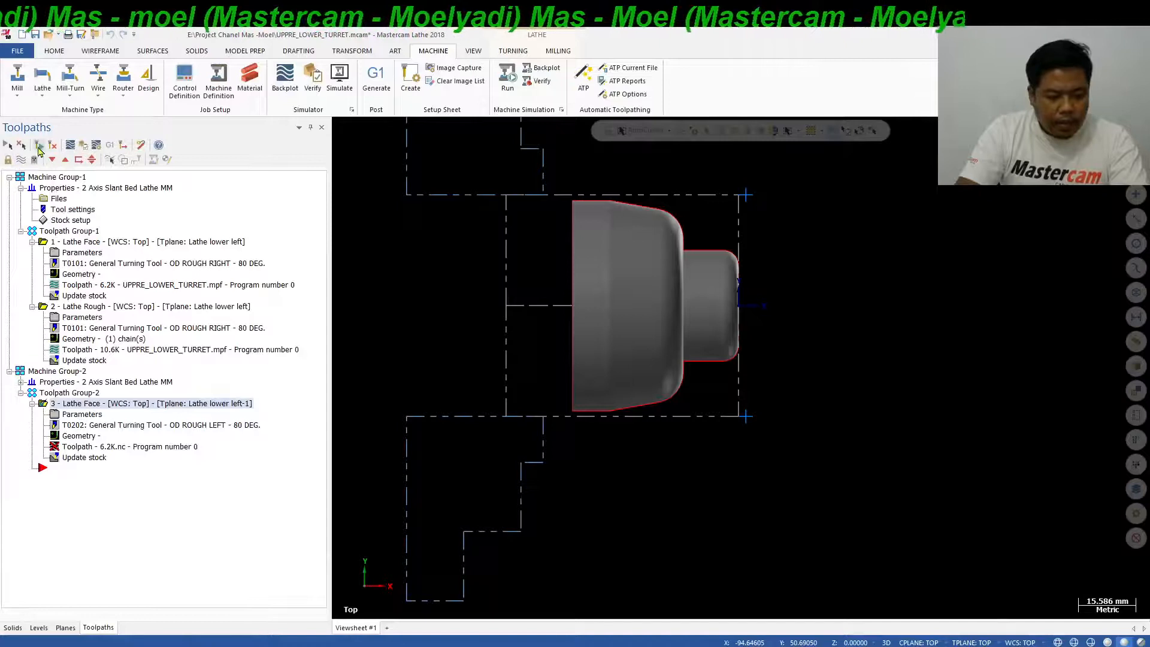
pyautogui.click(38, 147)
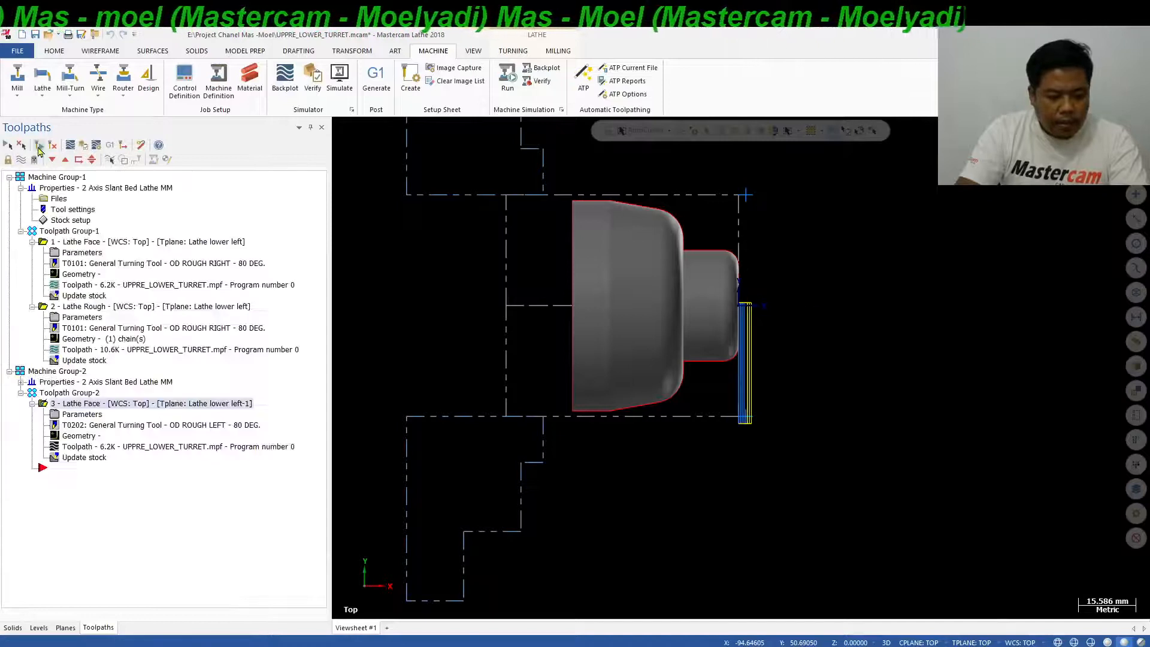
# Backplot the regenerated Lathe Face toolpath step by step to check the lower-turret tool motion.
pyautogui.click(70, 145)
pyautogui.press('s')
pyautogui.press('s')
pyautogui.press('s')
pyautogui.press('s')
pyautogui.press('s')
pyautogui.press('s')
pyautogui.press('s')
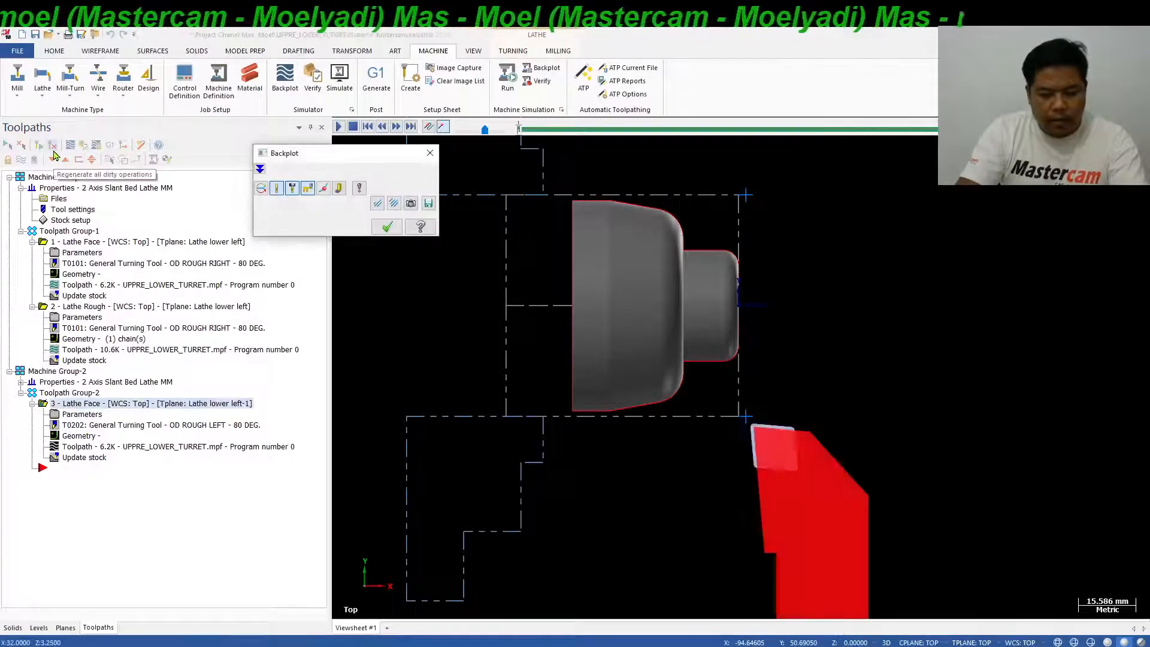
pyautogui.press('s')
pyautogui.press('s')
pyautogui.press('s')
pyautogui.press('s')
pyautogui.press('s')
pyautogui.press('s')
pyautogui.press('s')
pyautogui.press('s')
pyautogui.press('s')
pyautogui.press('s')
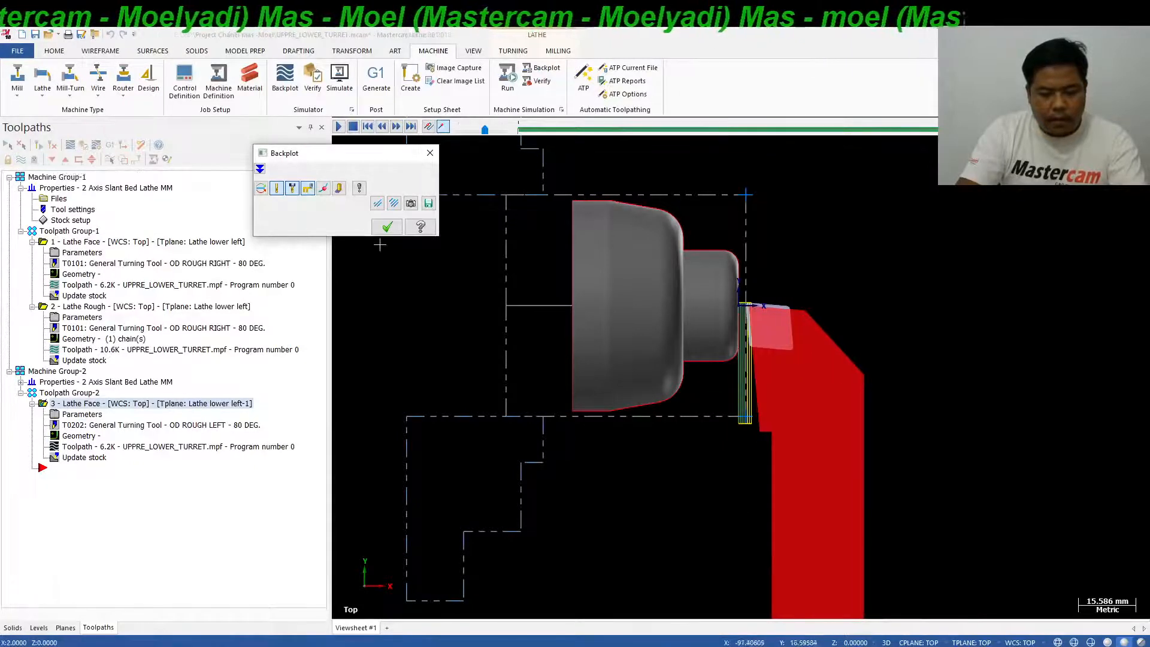
pyautogui.click(387, 227)
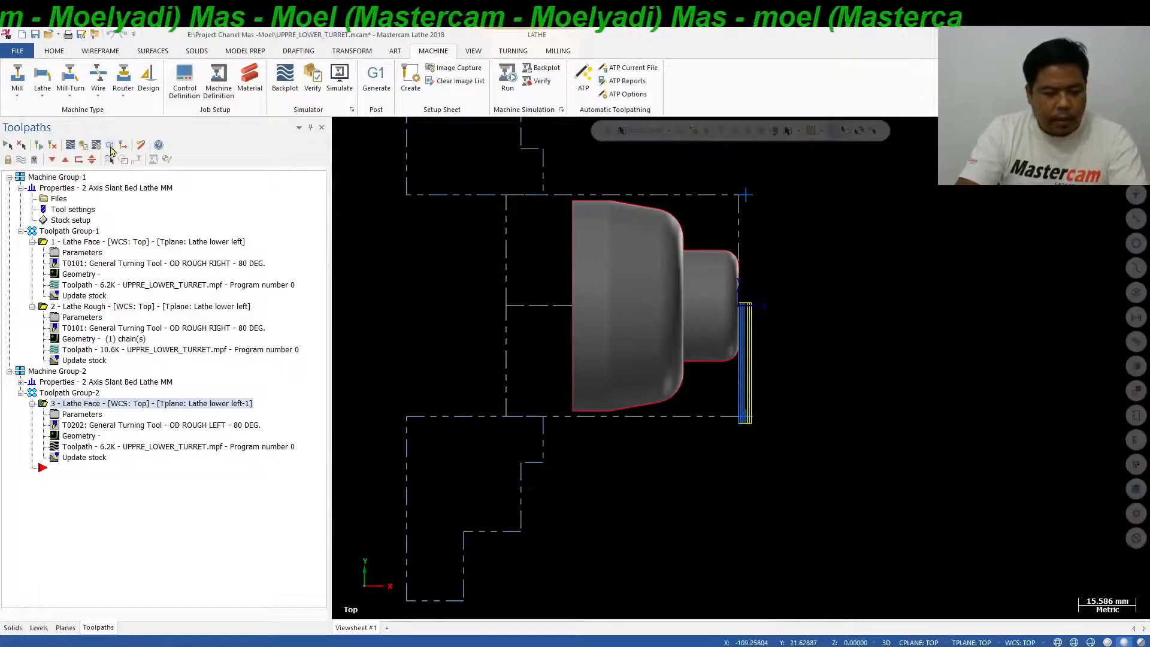
# Post the regenerated Lathe Face operation to UPPRE_LOWER_TURRET.mpf, overwriting the previous NC file.
pyautogui.click(110, 146)
pyautogui.click(84, 401)
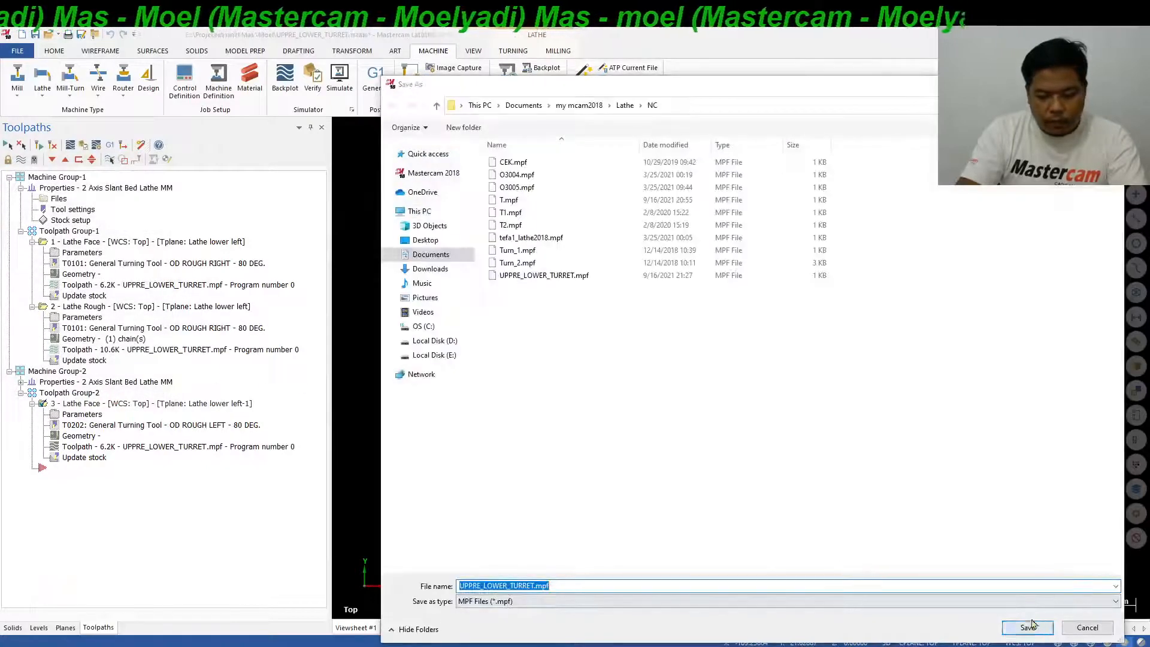
pyautogui.click(1029, 627)
pyautogui.click(596, 341)
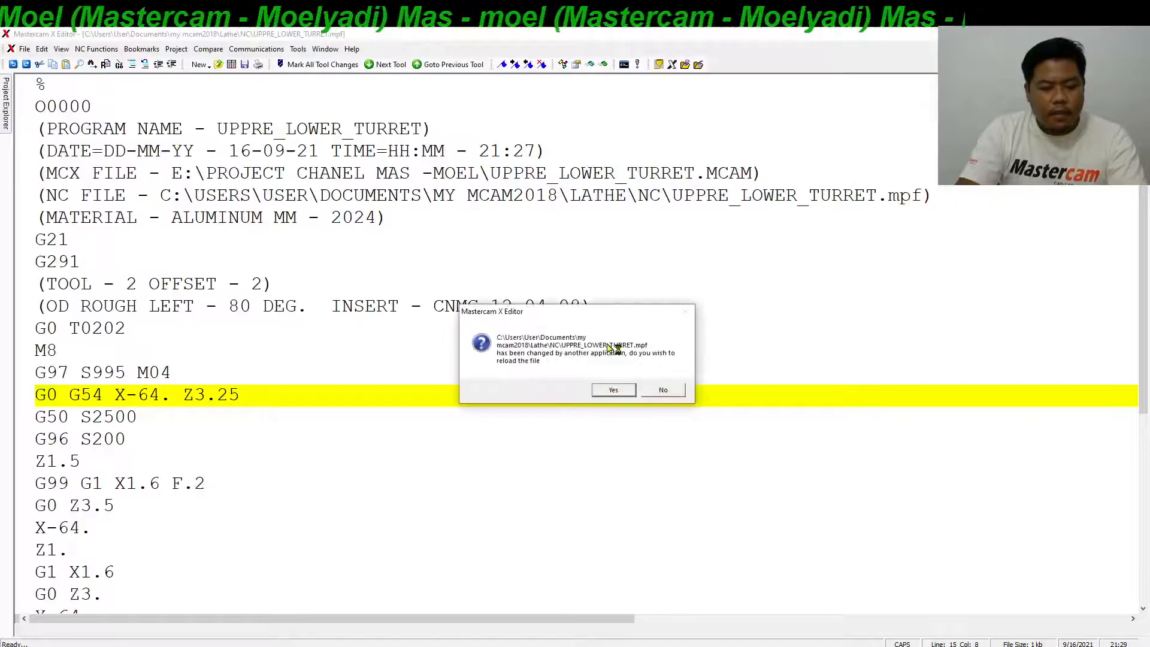
# Reload the changed NC file in the editor and examine the X coordinates of the facing moves.
pyautogui.click(626, 390)
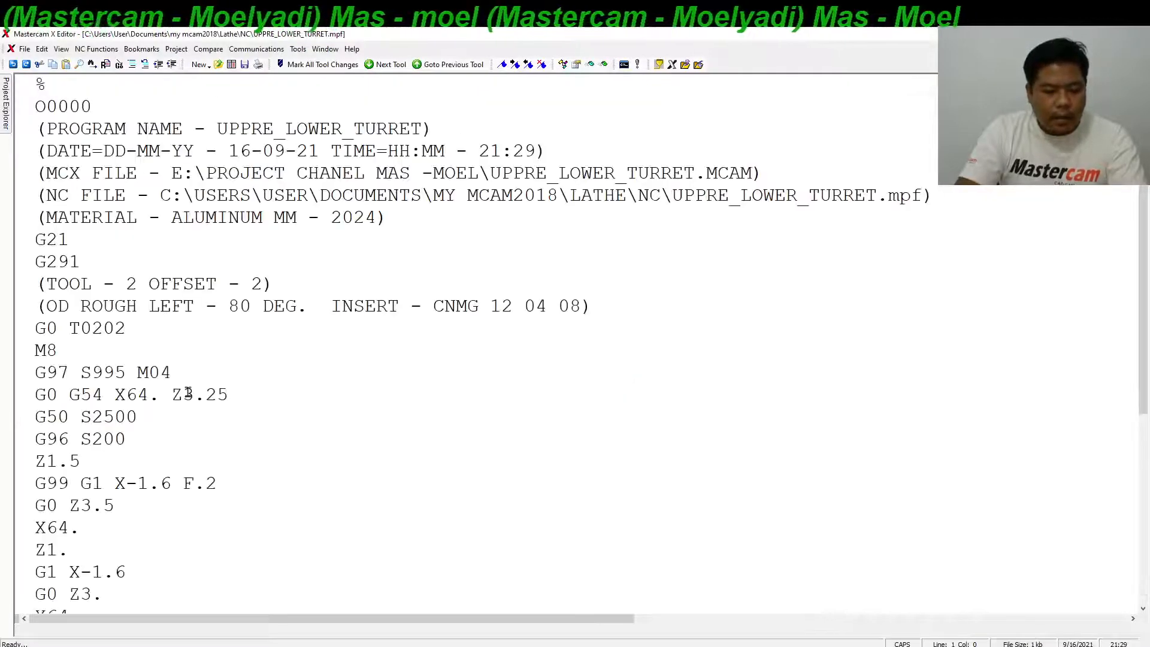
pyautogui.moveTo(163, 399); pyautogui.dragTo(127, 396)
pyautogui.moveTo(172, 485); pyautogui.dragTo(130, 491)
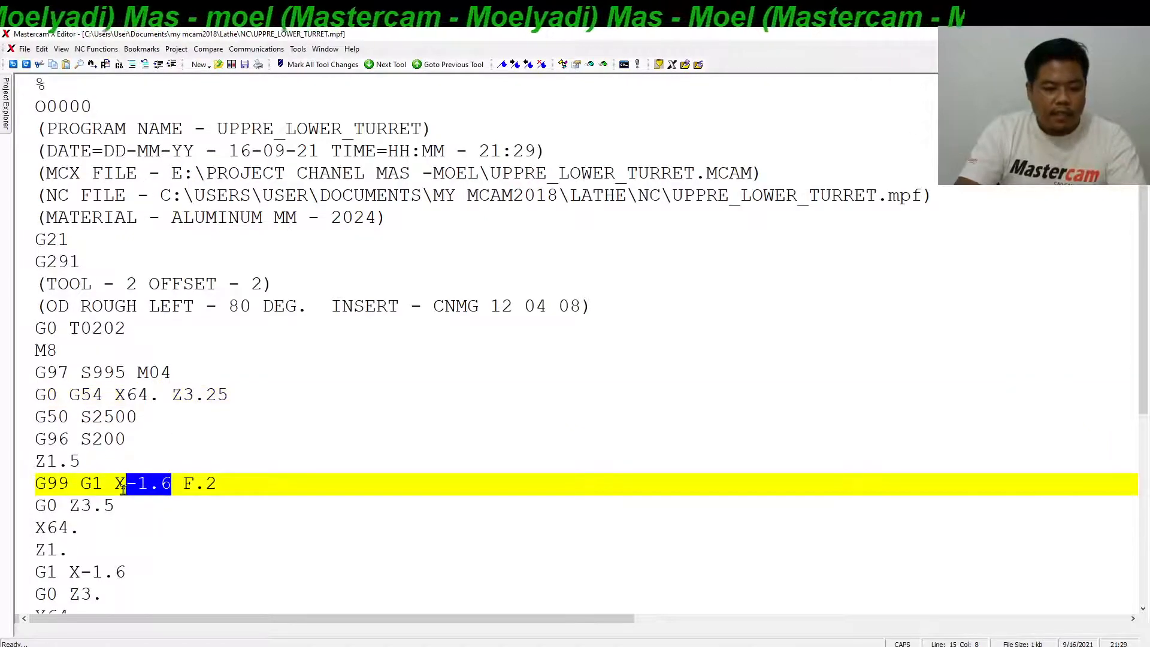
pyautogui.moveTo(125, 491); pyautogui.dragTo(117, 488)
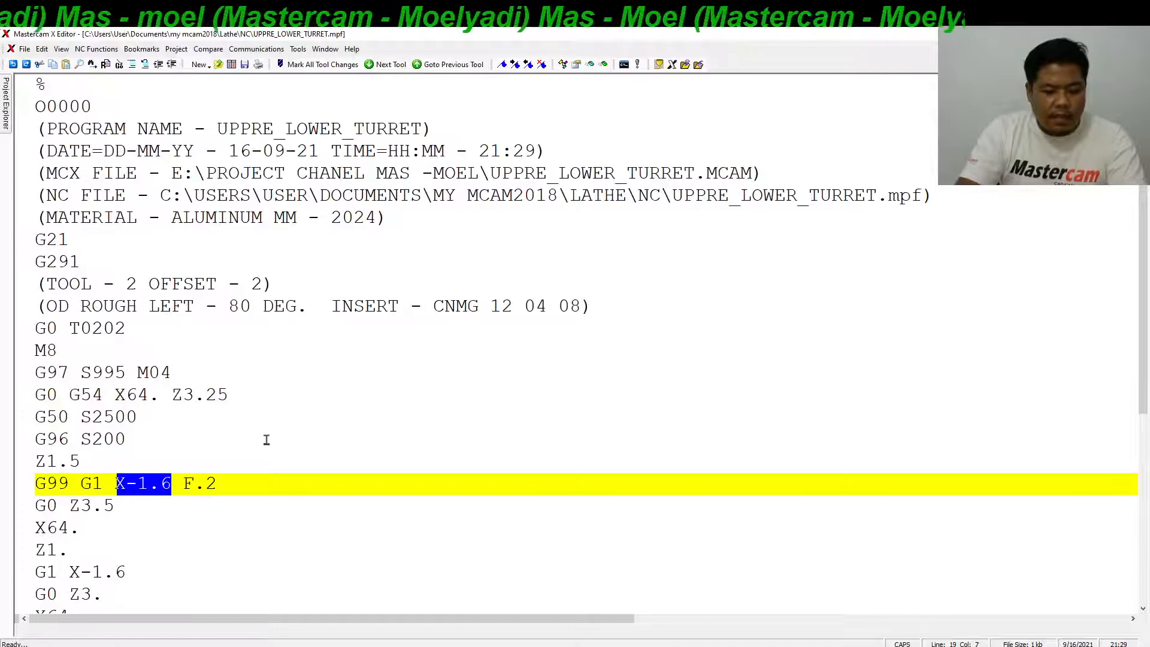
# Switch to Mastercam and start a Lathe Rough toolpath, chaining the part's lower profile from the front corner to the outer diameter.
pyautogui.hotkey('alt', 'Tab')
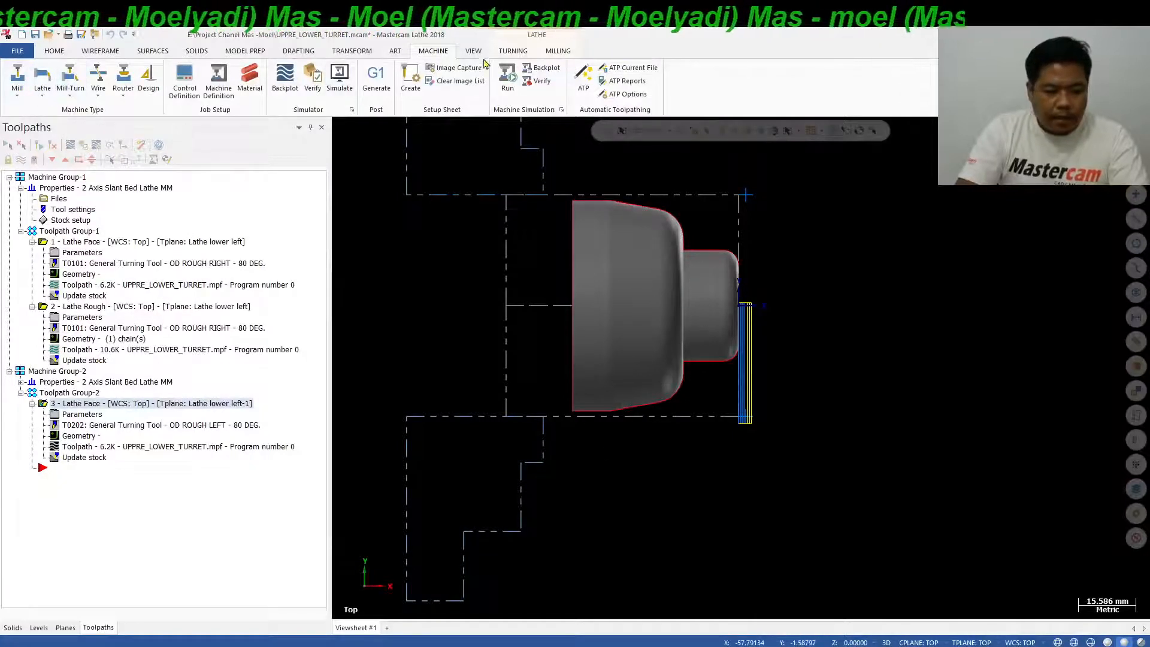
pyautogui.click(505, 56)
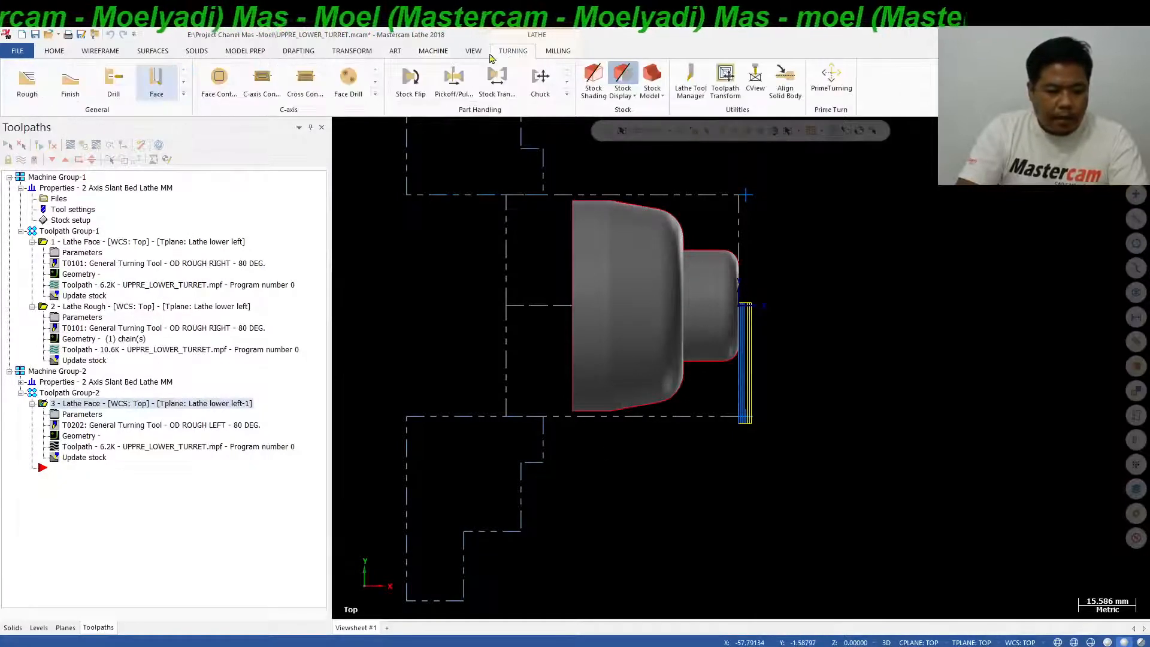
pyautogui.click(26, 79)
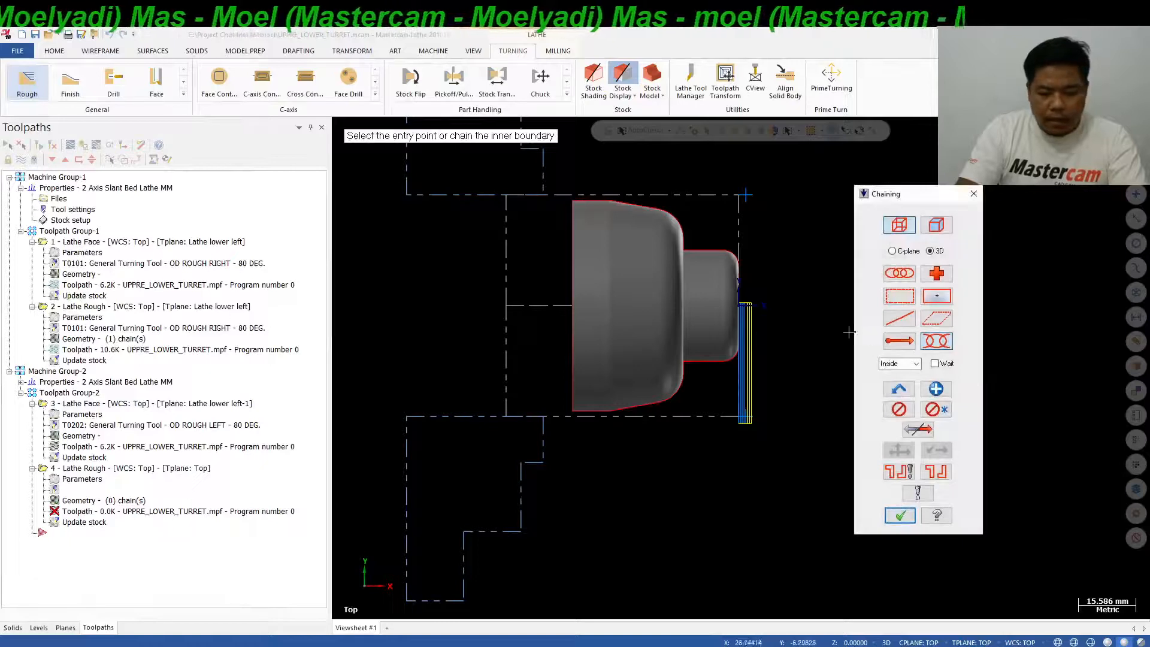
pyautogui.click(736, 353)
pyautogui.click(599, 411)
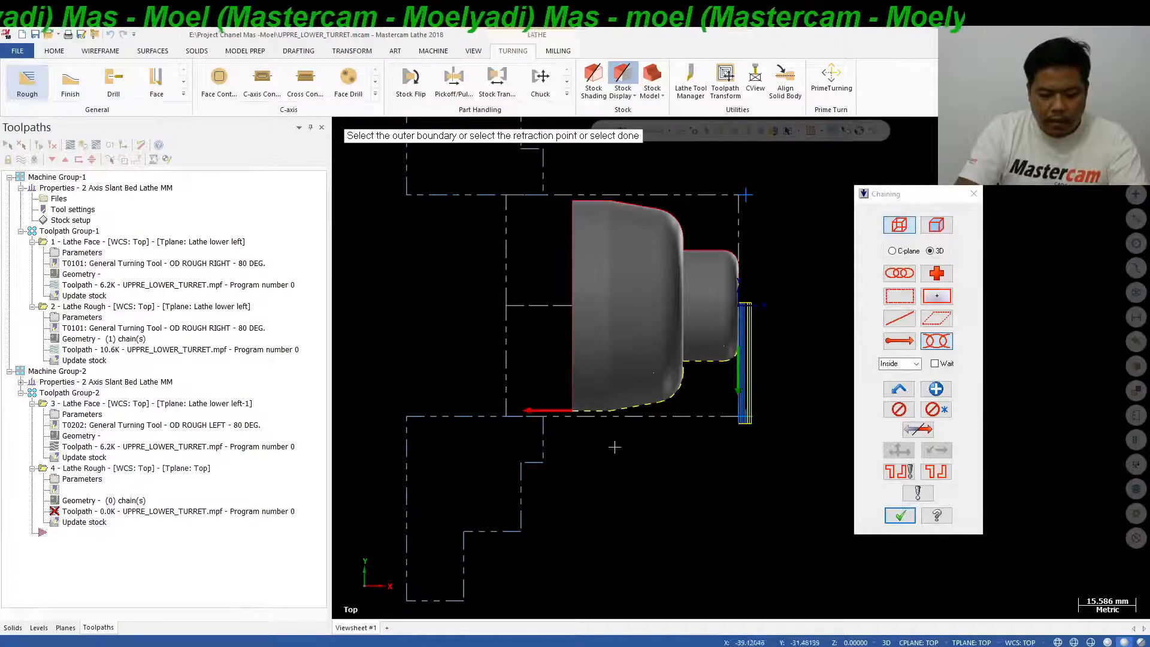
pyautogui.click(900, 515)
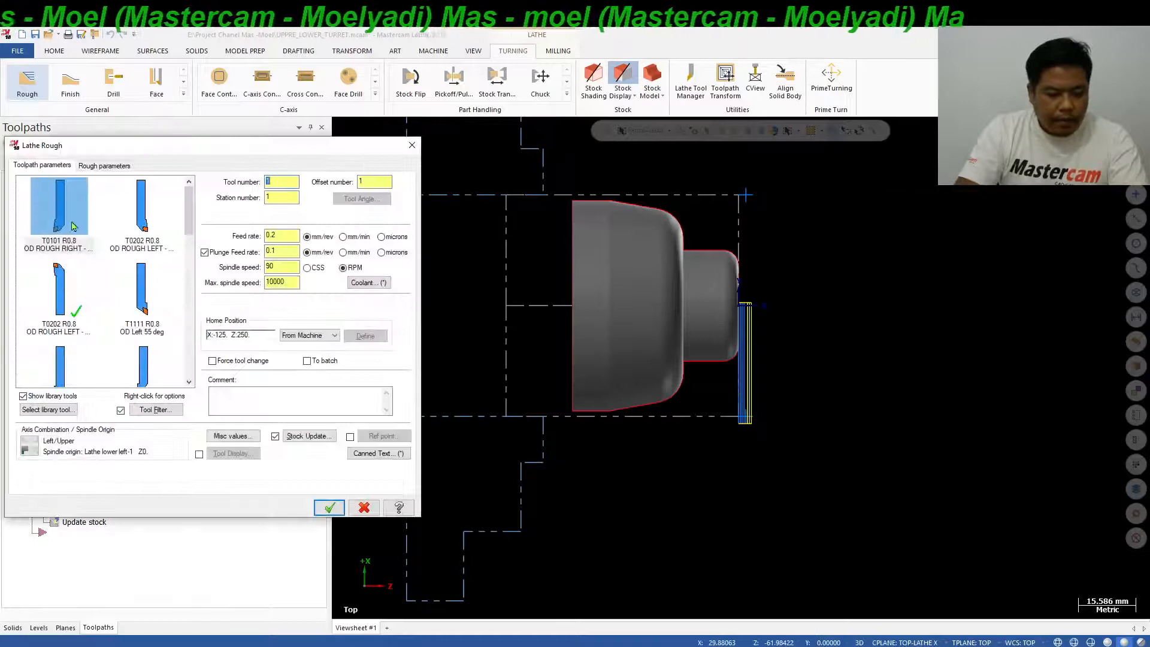
# Assign tool T0202 OD Rough Left with a spindle speed of 200 CSS and a maximum spindle speed of 2500.
pyautogui.click(58, 300)
pyautogui.doubleClick(281, 282)
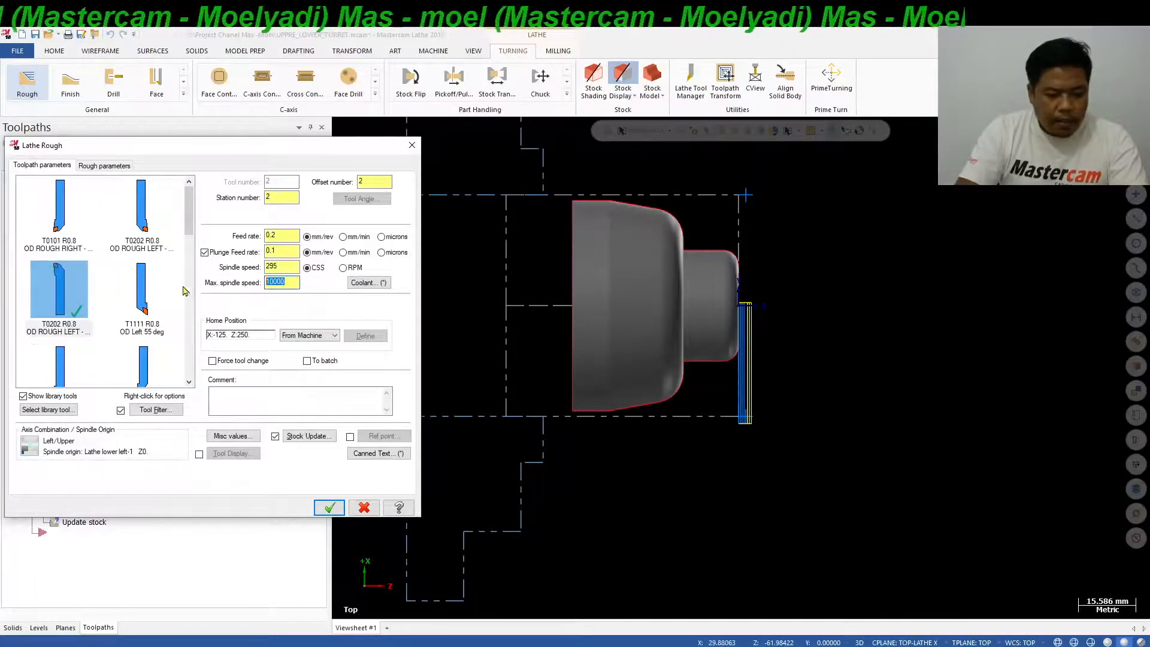
pyautogui.write('2500')
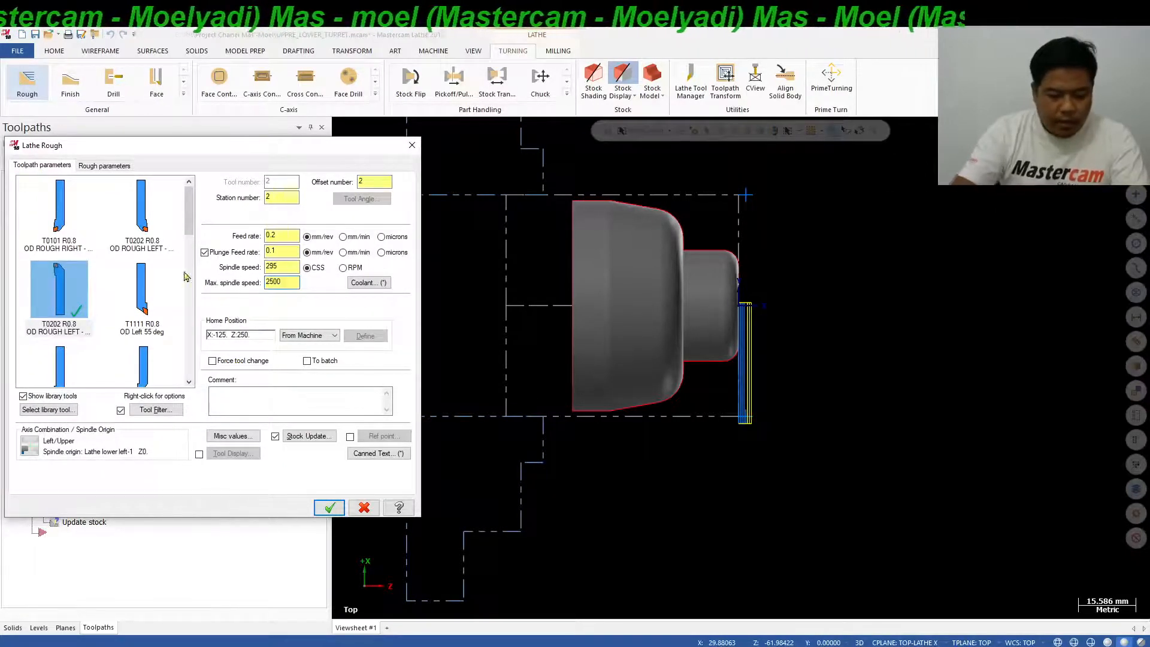
pyautogui.hotkey('shift', 'Tab')
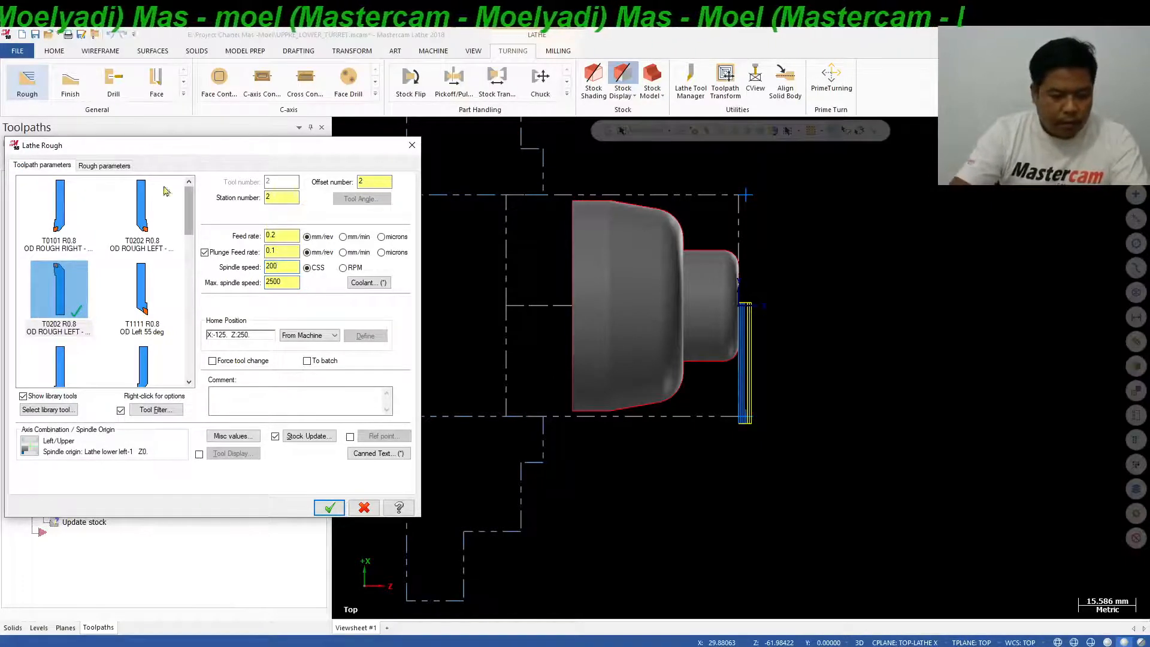
# Set the roughing depth of cut to 1.0 and the stock to leave in X and Z to 0.
pyautogui.click(122, 166)
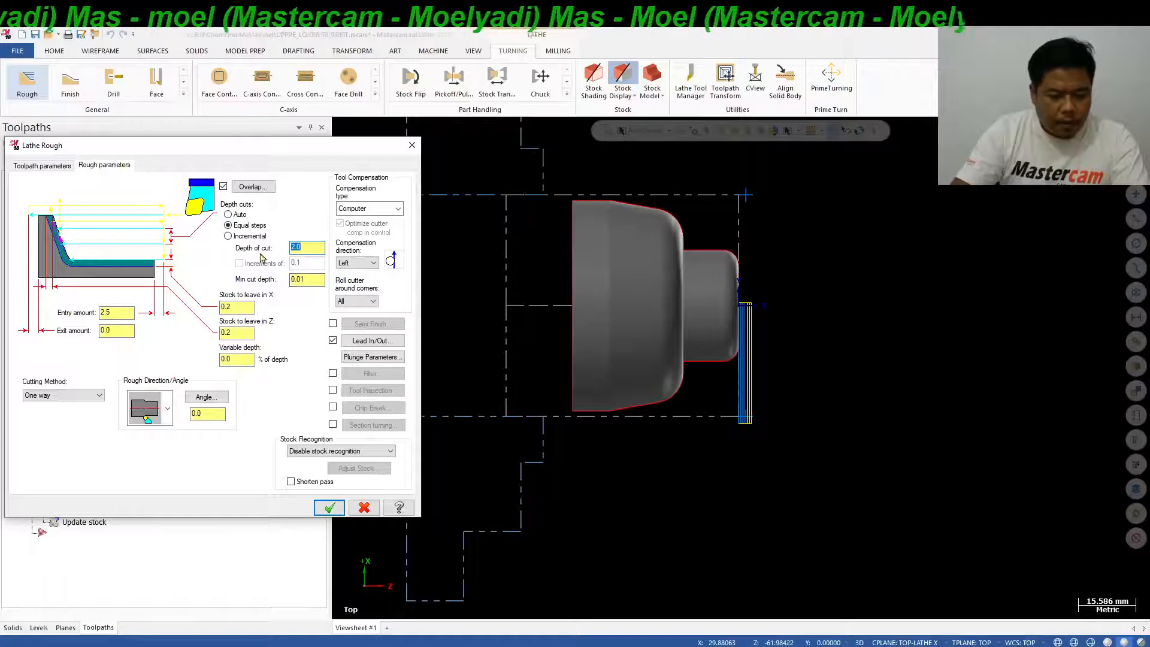
pyautogui.write('1.0')
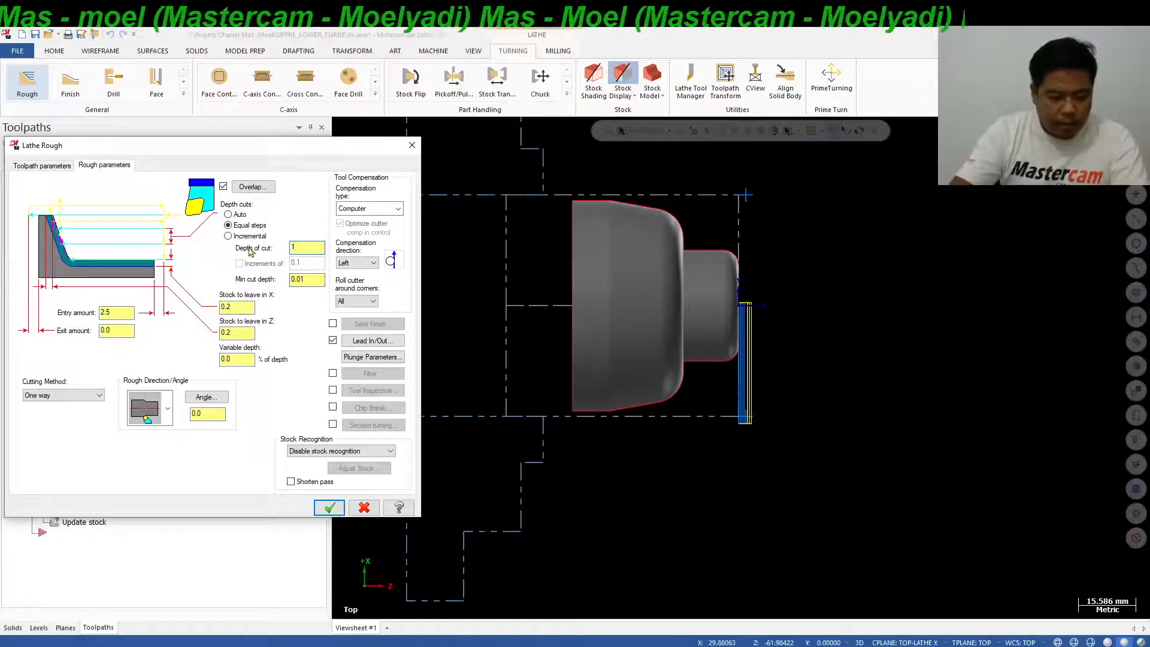
pyautogui.press('Tab')
pyautogui.write('0.0')
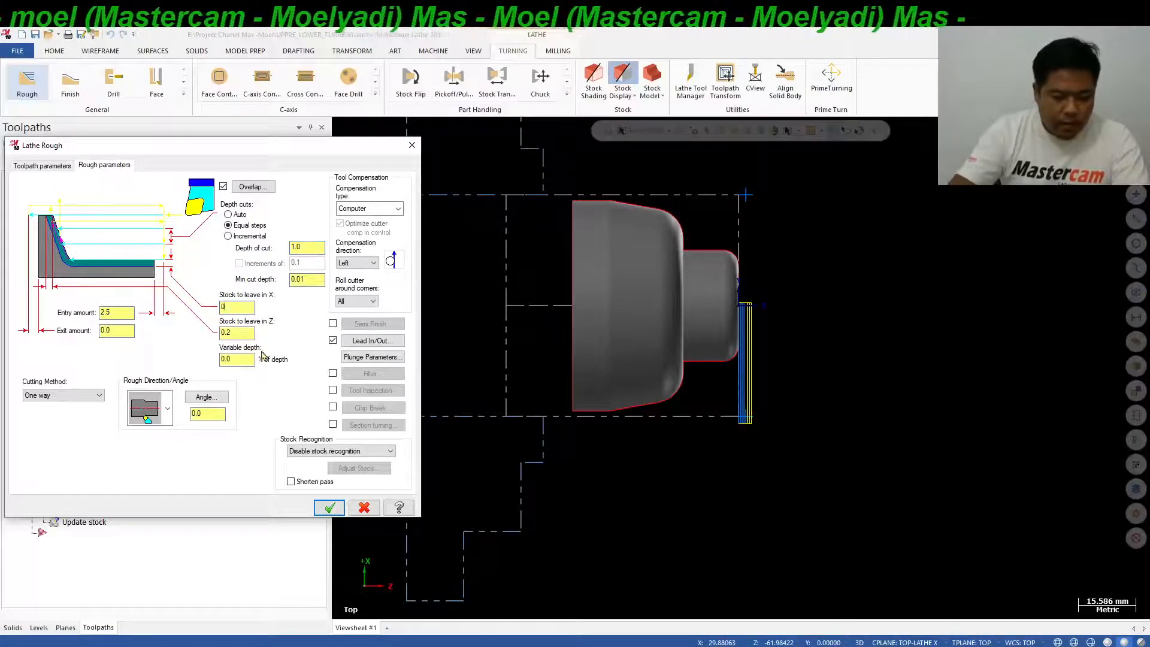
pyautogui.press('Tab')
pyautogui.write('0')
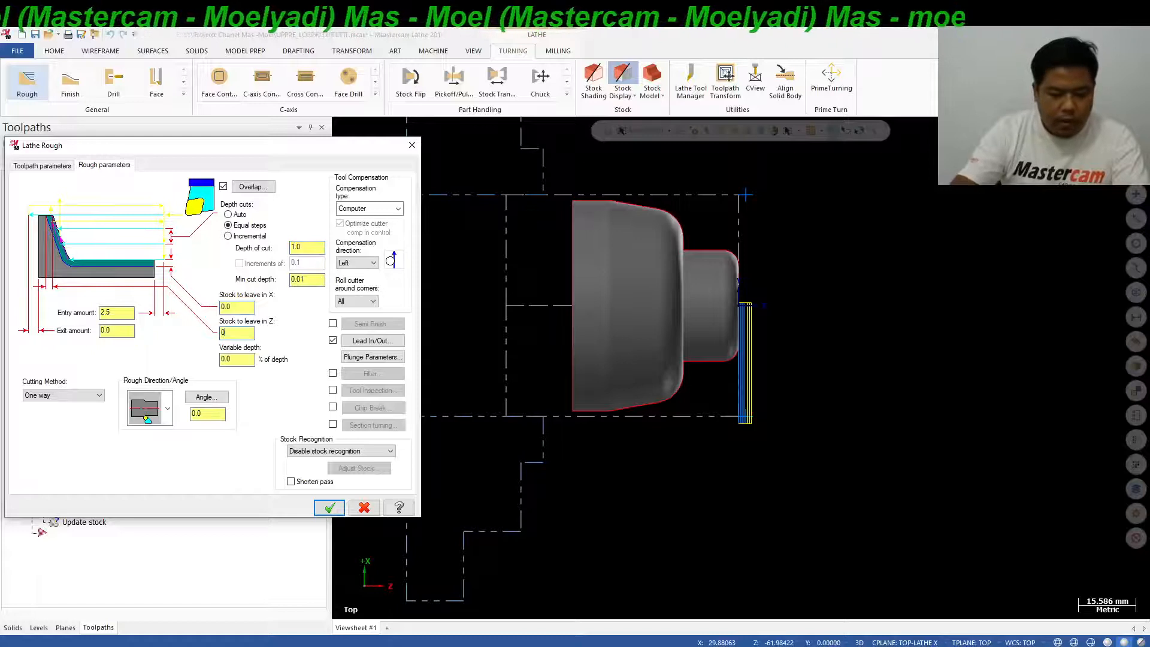
# Set stock recognition to Remaining stock and generate the lower-turret Lathe Rough toolpath.
pyautogui.click(342, 451)
pyautogui.click(339, 462)
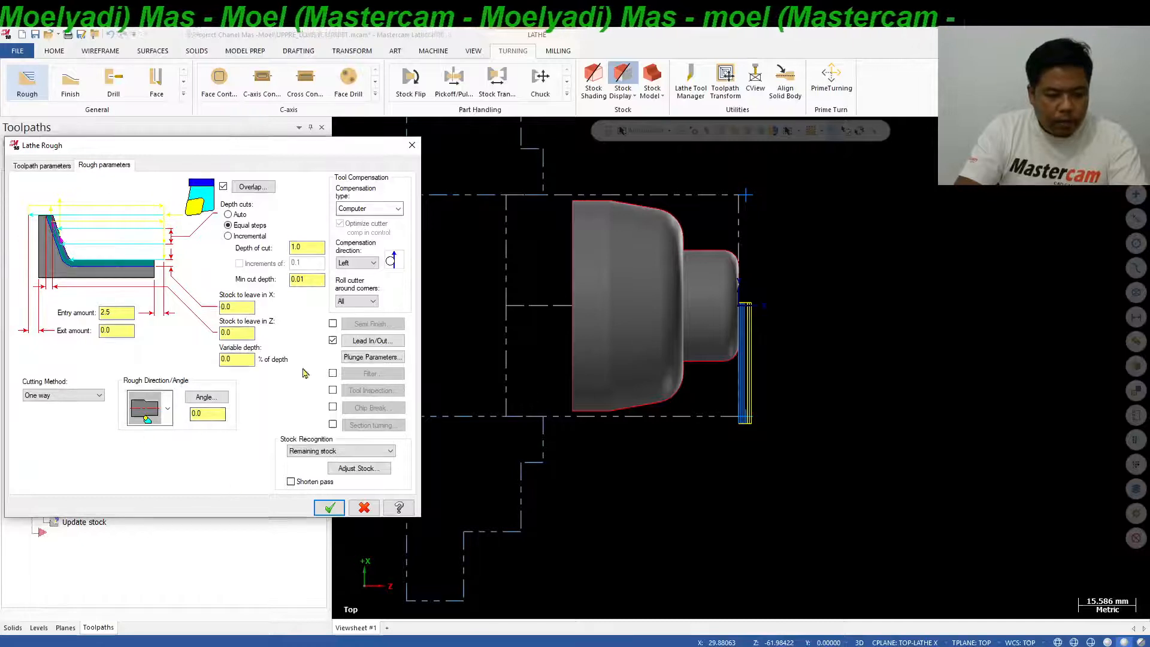
pyautogui.click(330, 507)
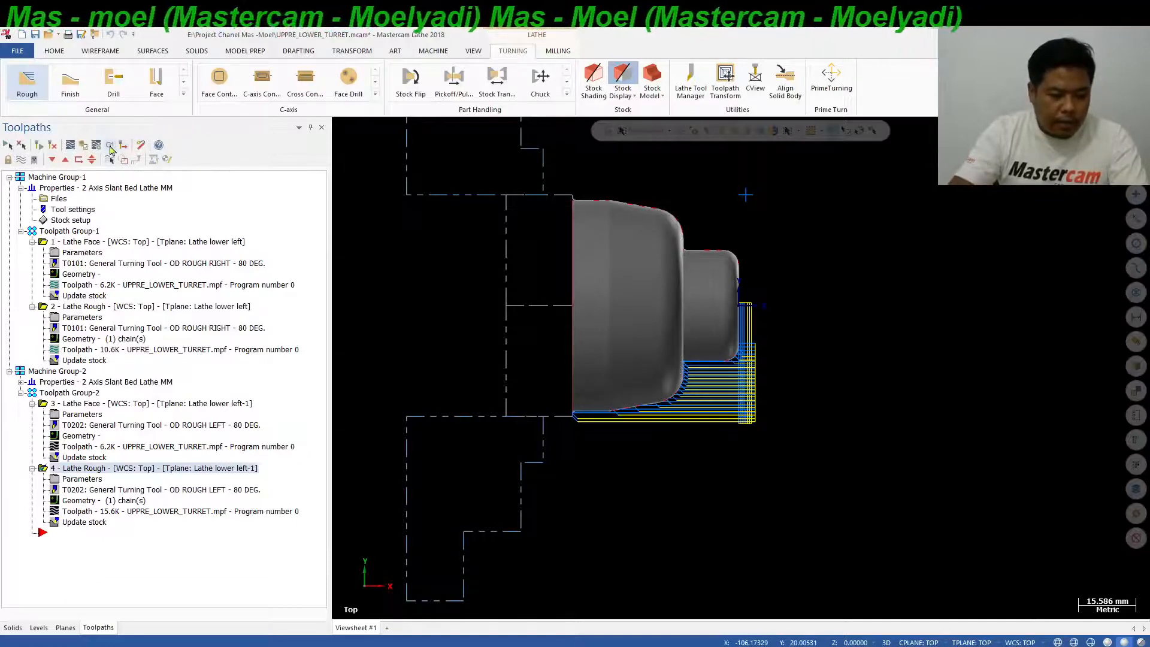
# Post only the new Lathe Rough operation to UPPRE_LOWER_TURRET.mpf, overwriting the existing NC file.
pyautogui.click(110, 149)
pyautogui.click(110, 406)
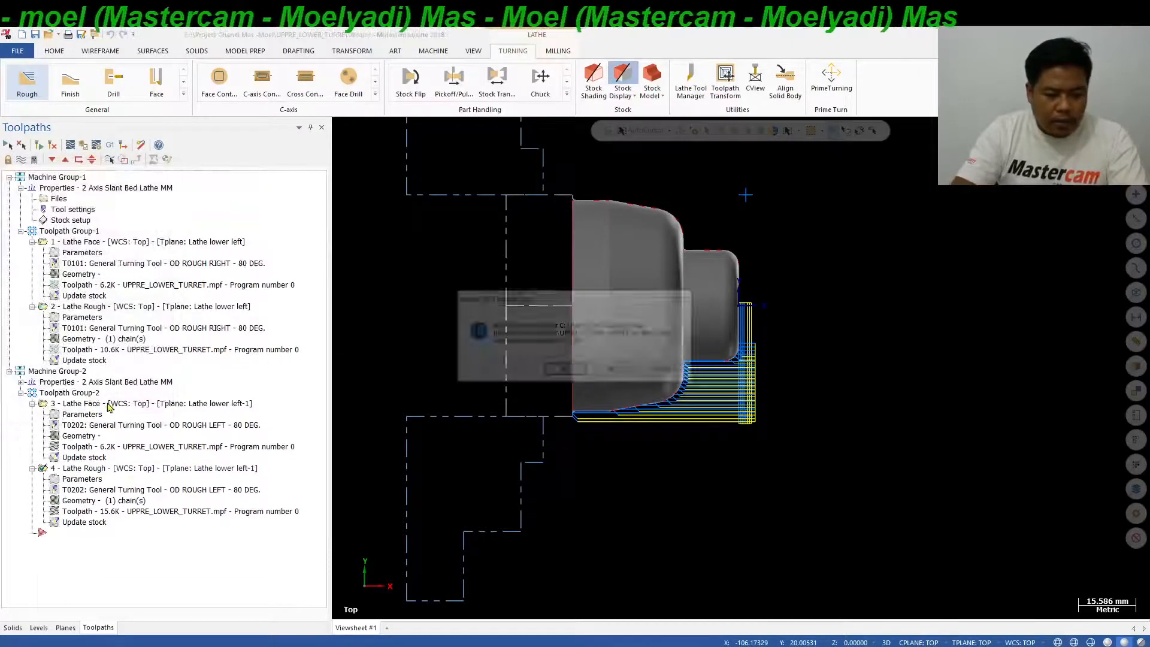
pyautogui.click(617, 371)
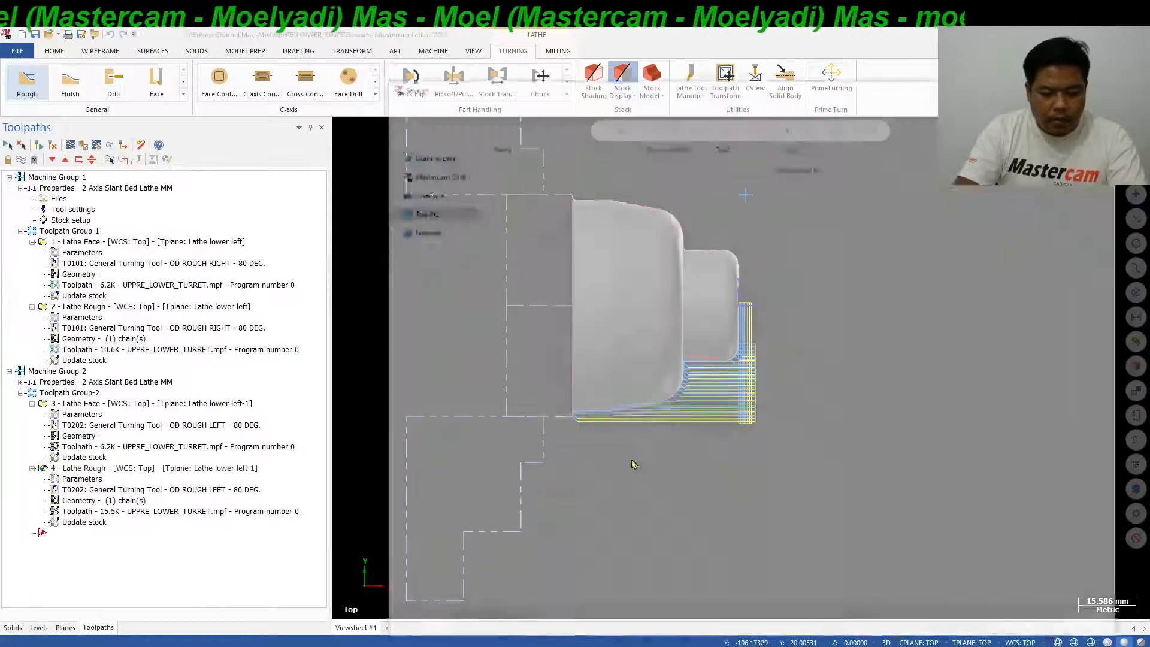
pyautogui.click(1026, 627)
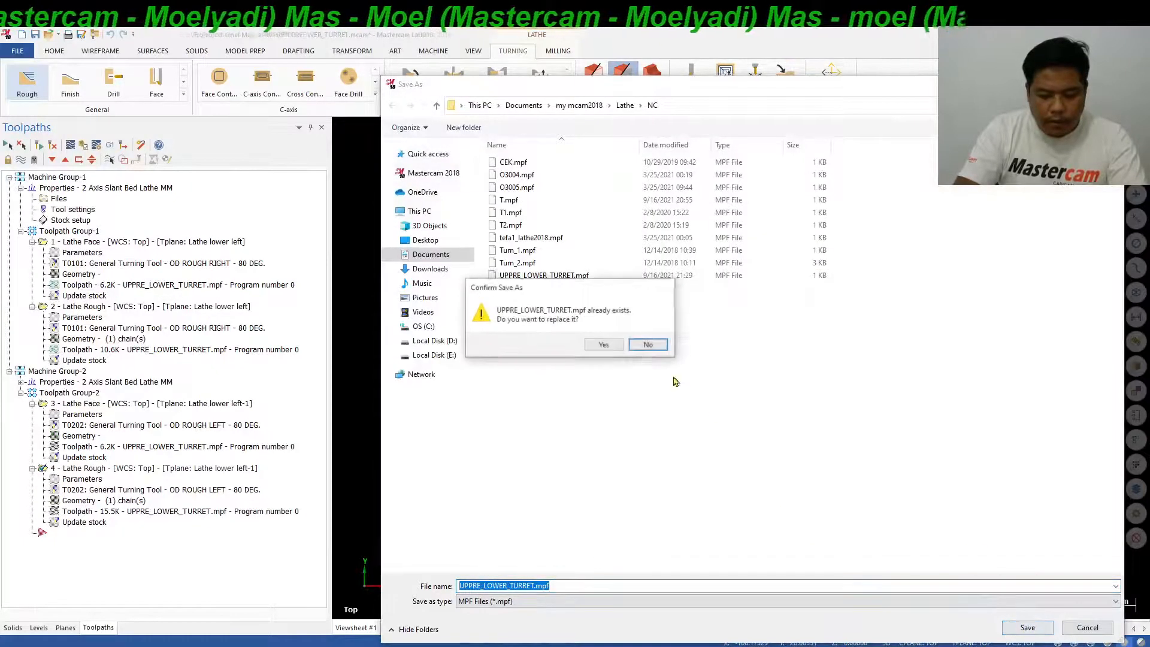
pyautogui.click(603, 345)
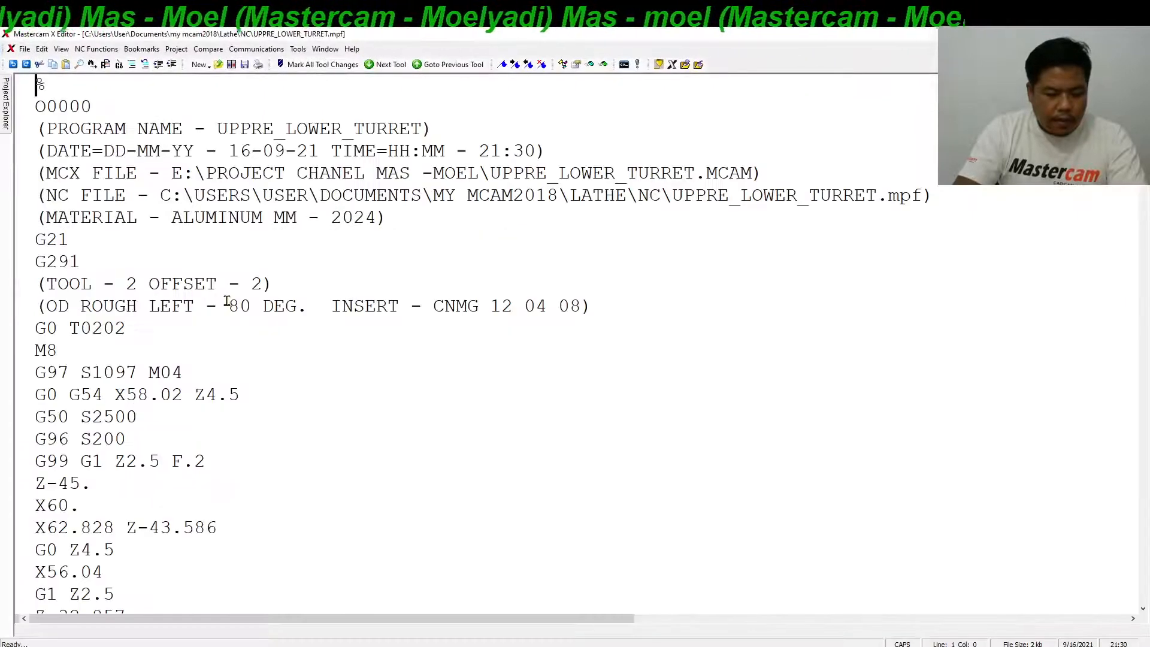
# Examine the X coordinates of the successive roughing passes throughout the posted NC code.
pyautogui.scroll(-1, 227, 301)
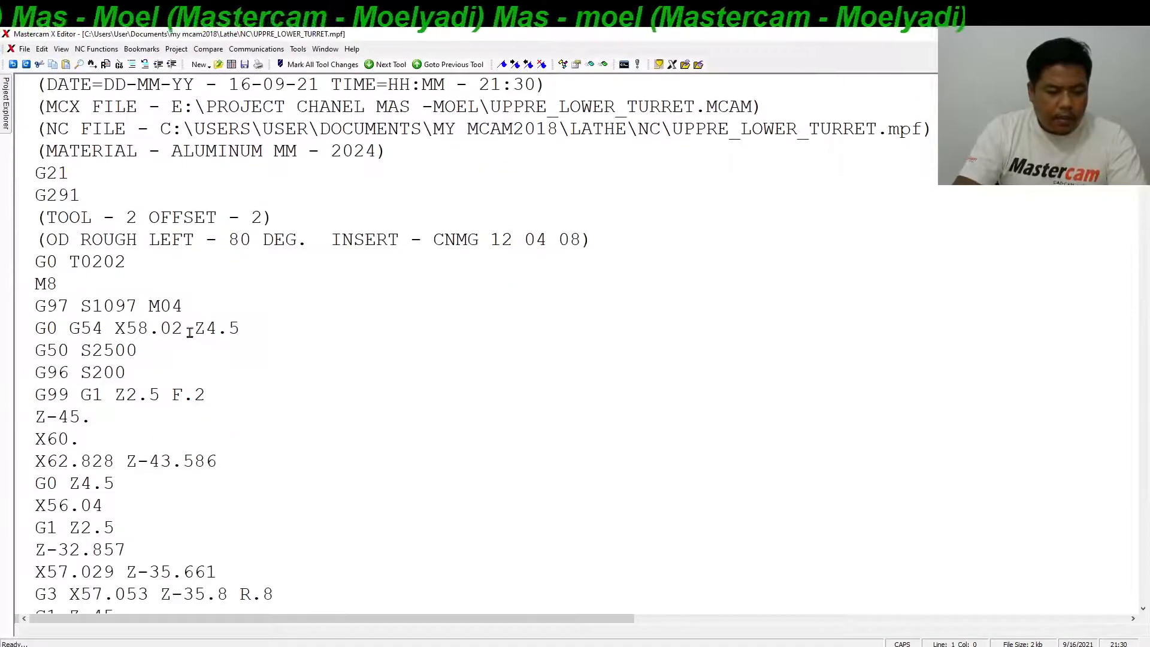
pyautogui.moveTo(190, 332); pyautogui.dragTo(118, 338)
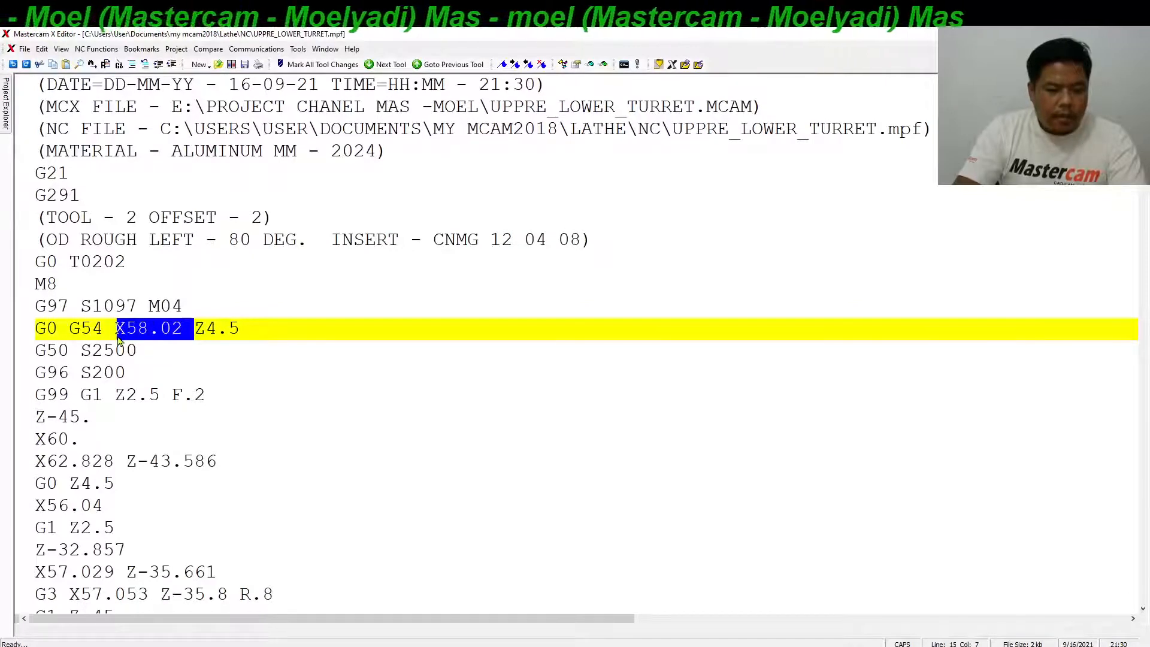
pyautogui.click(128, 350)
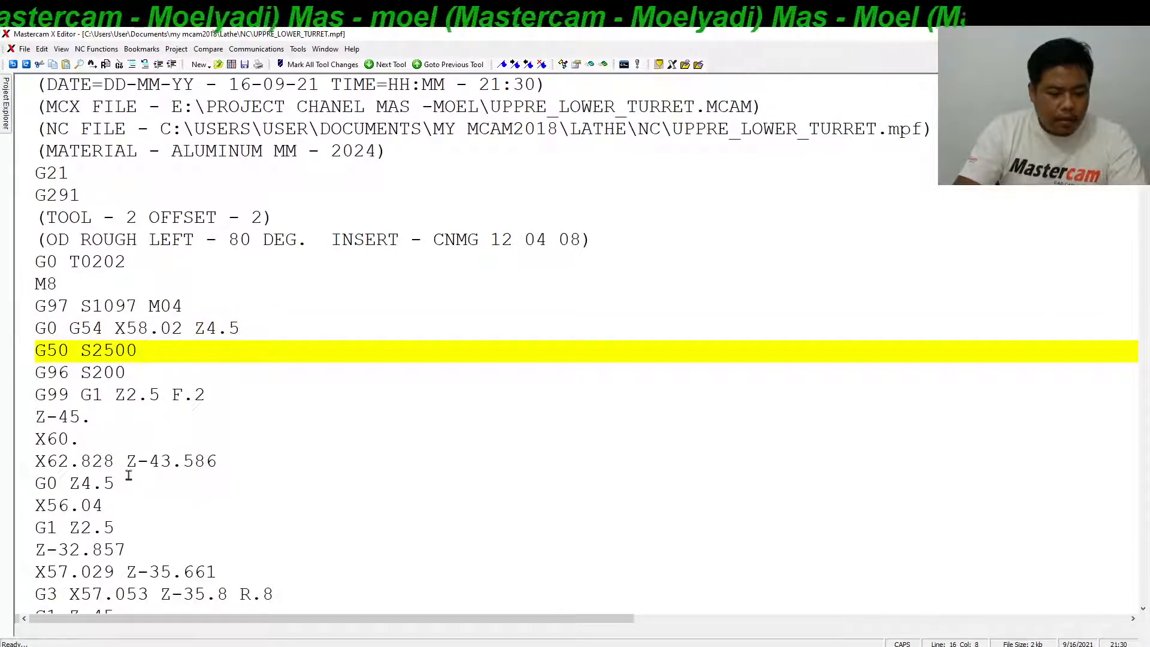
pyautogui.click(184, 327)
pyautogui.moveTo(83, 441); pyautogui.dragTo(33, 440)
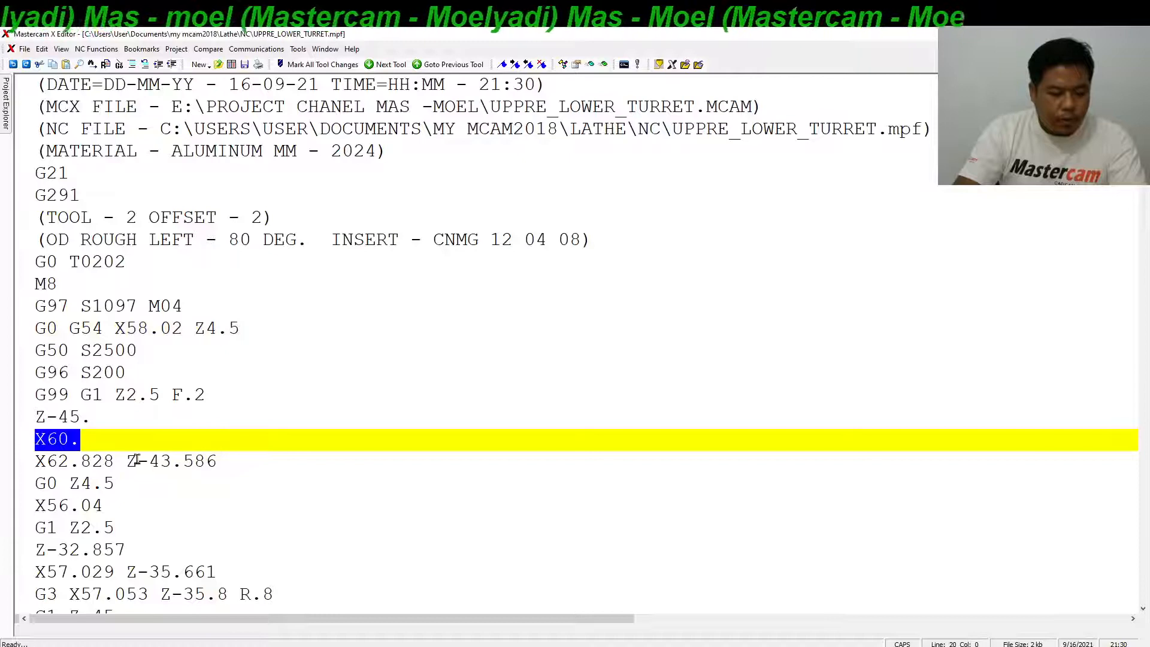
pyautogui.scroll(-1, 129, 470)
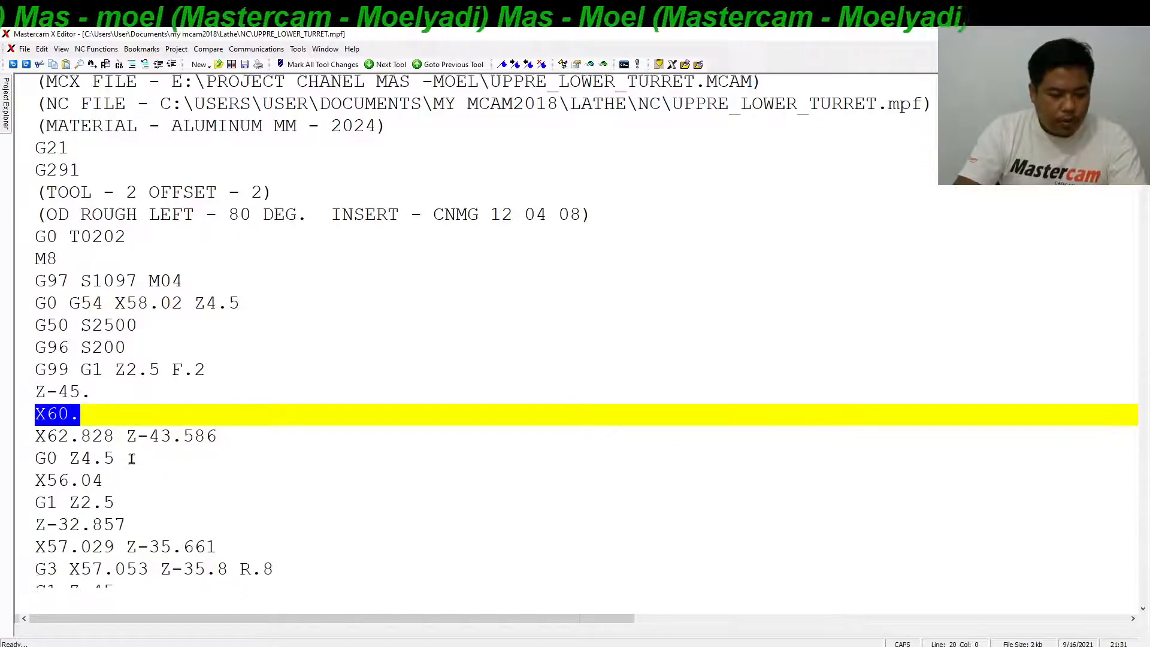
pyautogui.moveTo(115, 505); pyautogui.dragTo(35, 505)
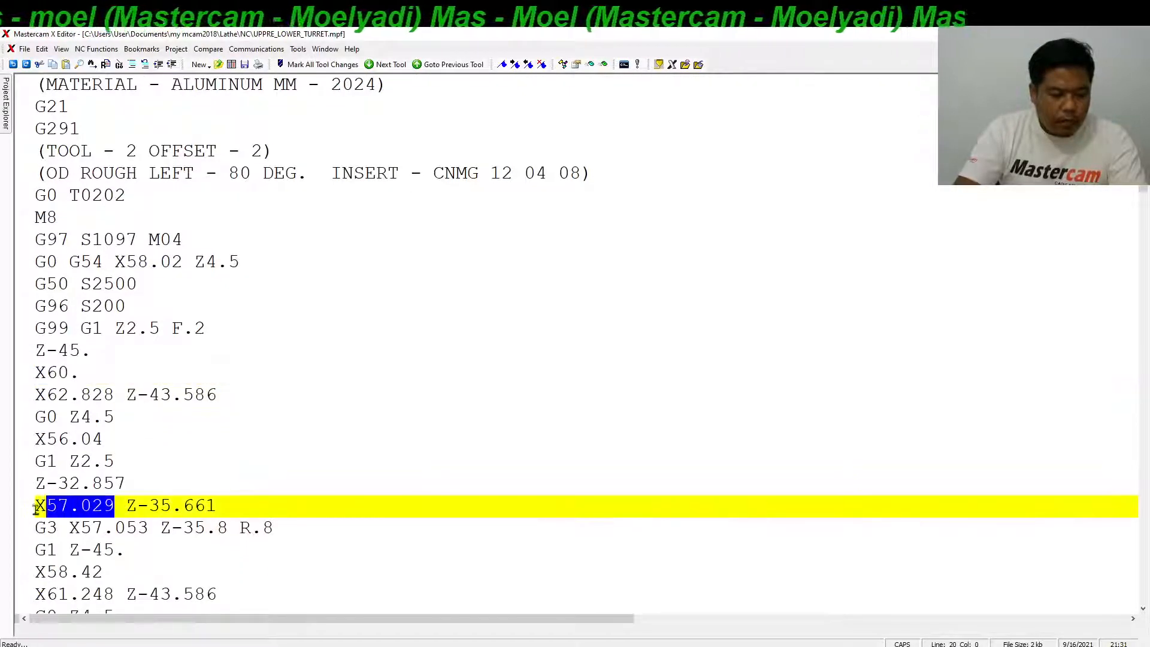
pyautogui.scroll(-1, 75, 437)
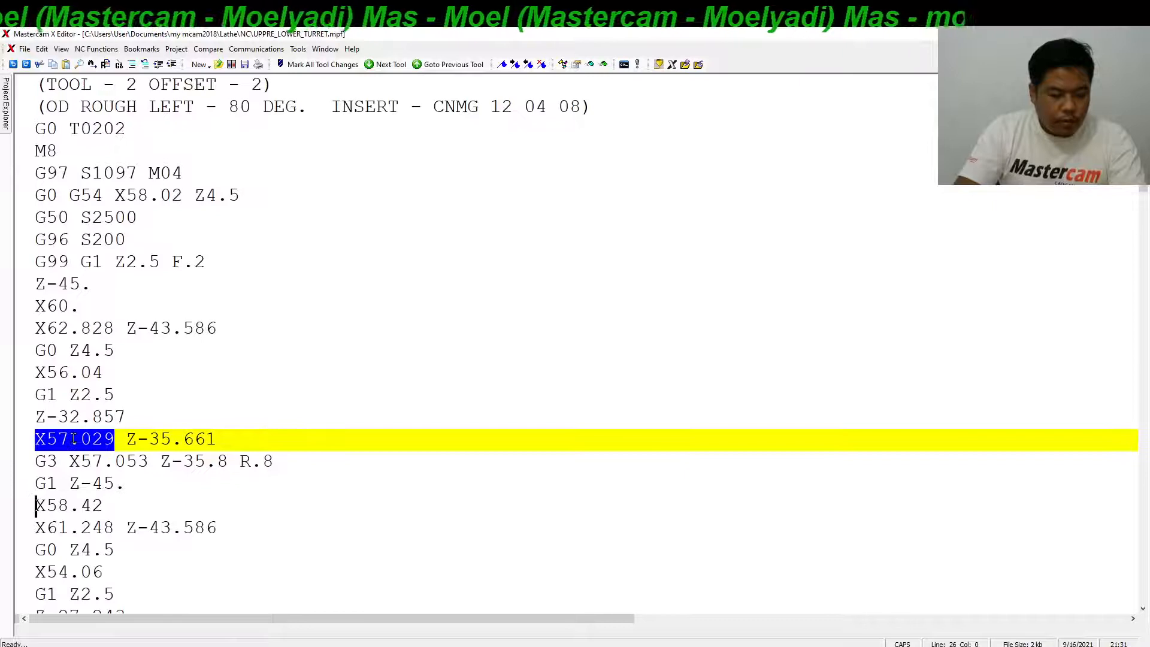
pyautogui.scroll(-3, 73, 439)
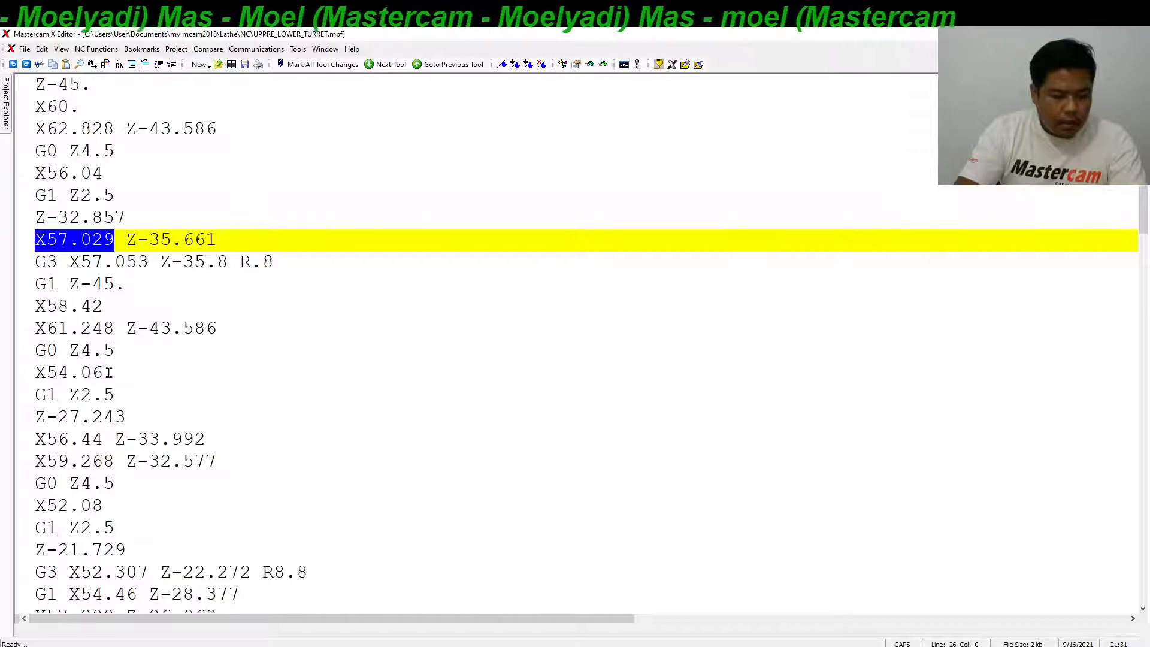
pyautogui.moveTo(106, 372); pyautogui.dragTo(21, 383)
pyautogui.scroll(-2, 30, 377)
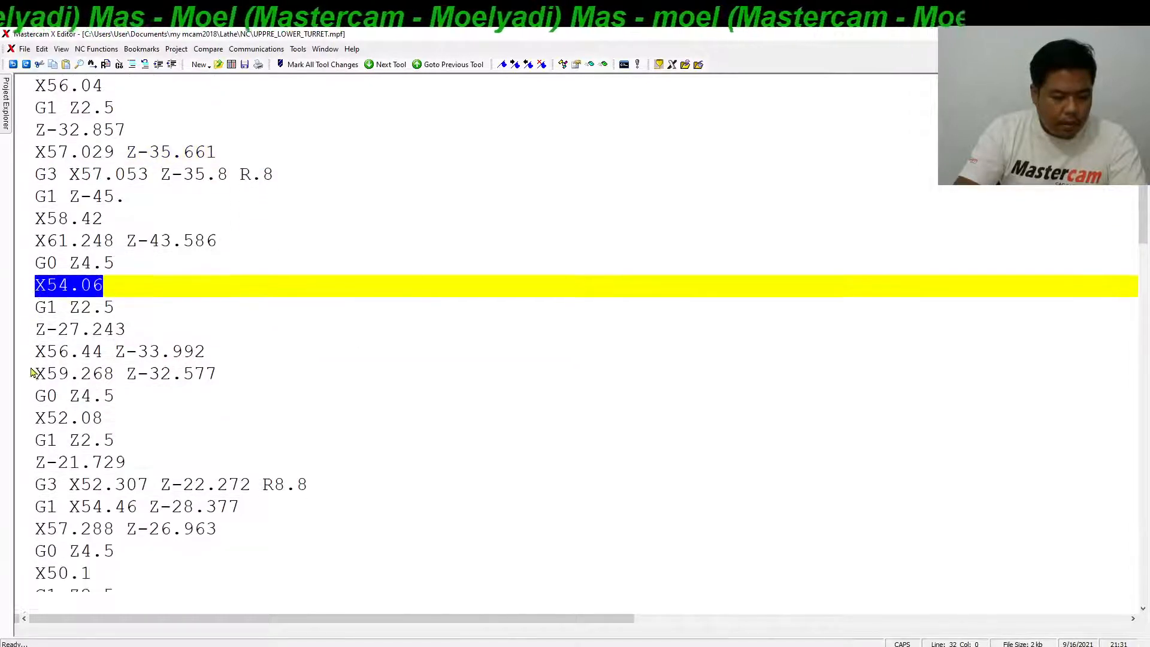
pyautogui.scroll(-1, 25, 372)
pyautogui.moveTo(105, 366); pyautogui.dragTo(22, 361)
pyautogui.scroll(-2, 24, 362)
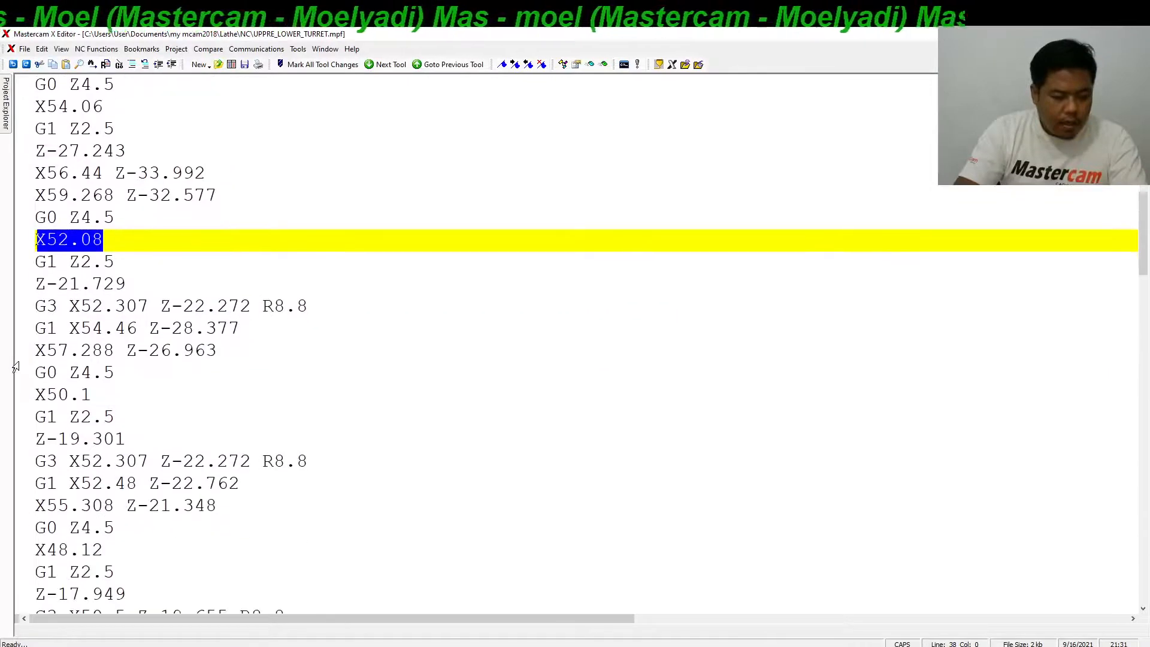
pyautogui.moveTo(93, 396); pyautogui.dragTo(39, 393)
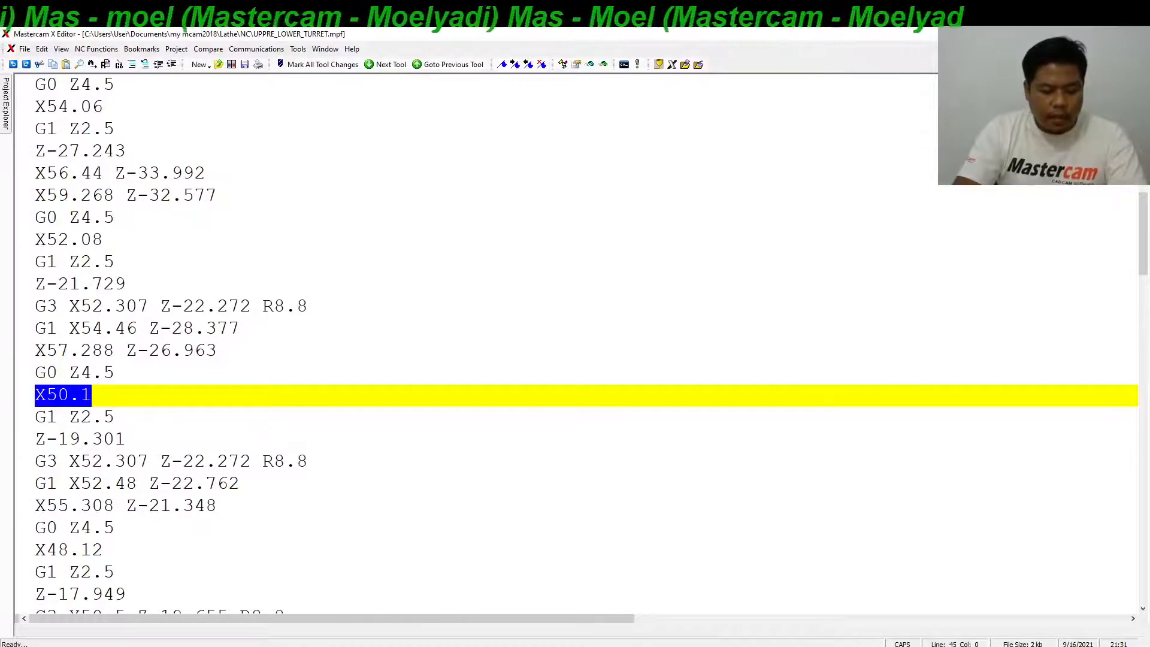
# View the turret axis slide in PowerPoint, switch back to Mastercam and inspect the roughing passes near the chuck-side end.
pyautogui.click(318, 646)
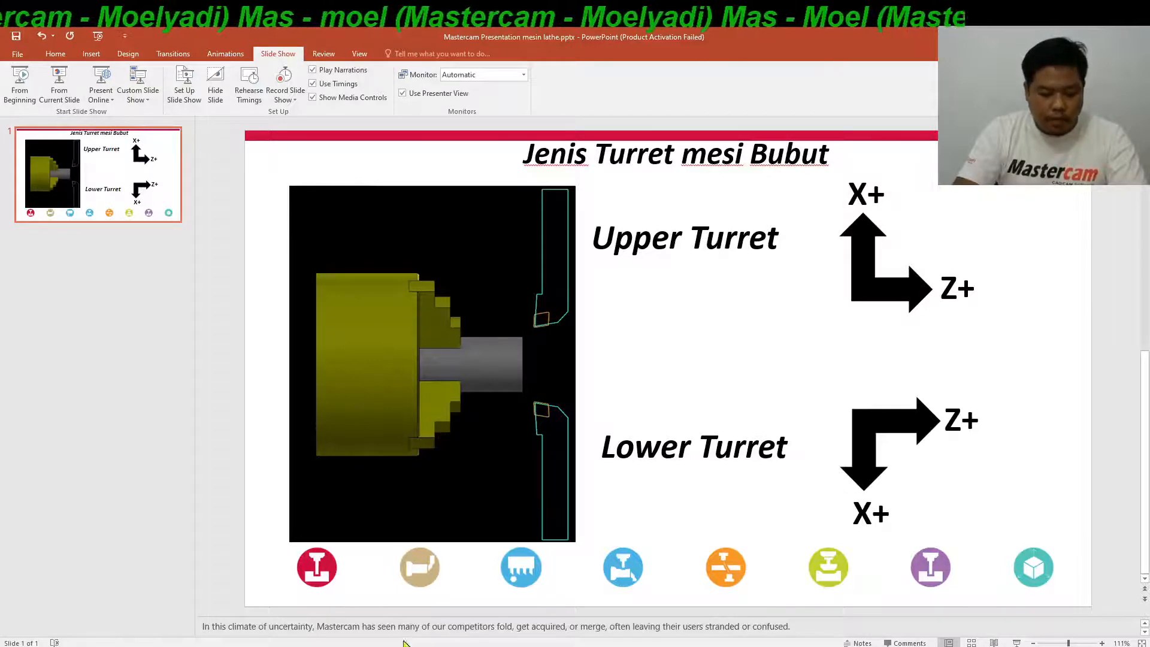
pyautogui.click(550, 646)
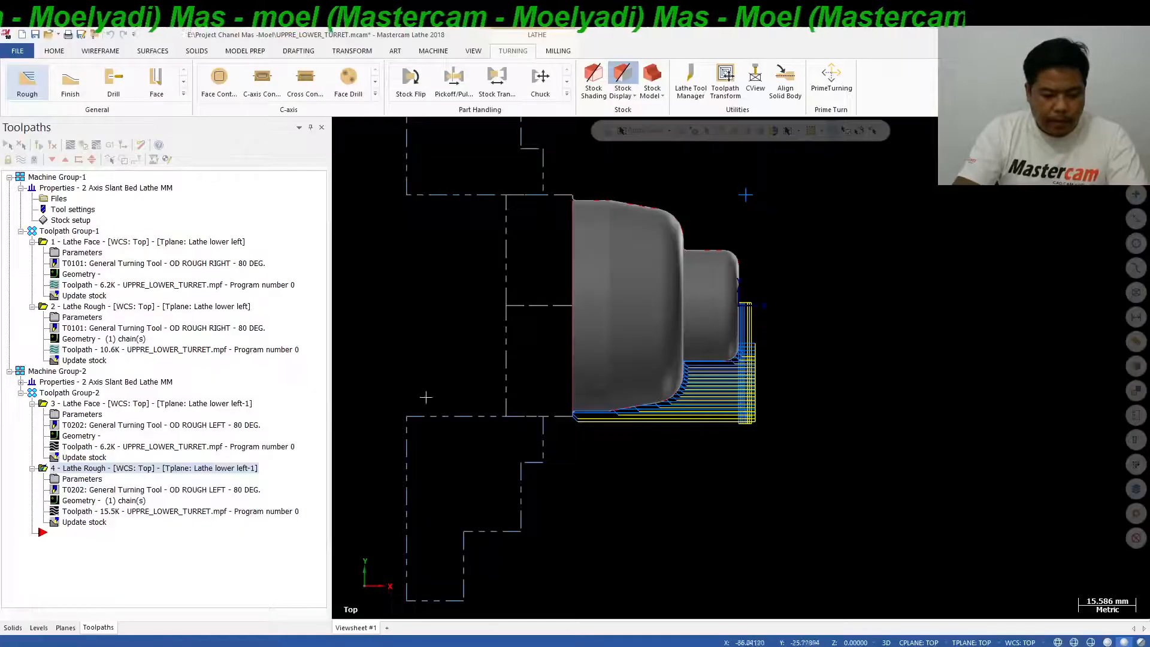
pyautogui.scroll(2, 560, 417)
pyautogui.scroll(4, 560, 418)
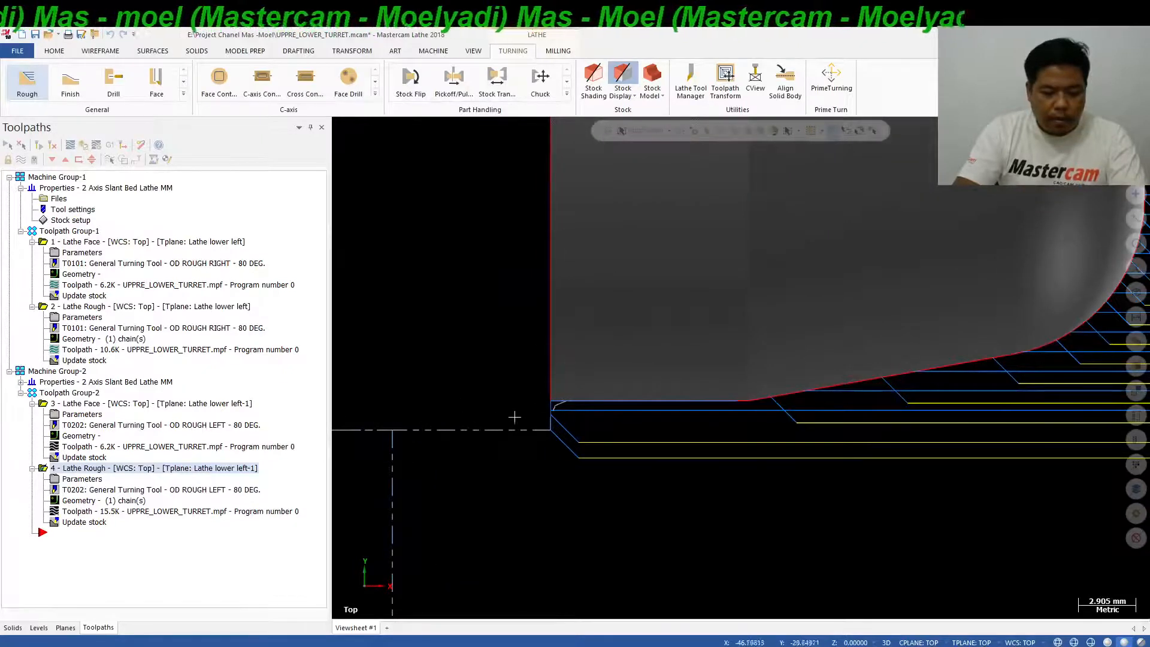
# In the lower-turret Lathe Rough operation's lead-out settings, extend the end of the contour by 3 mm.
pyautogui.doubleClick(93, 479)
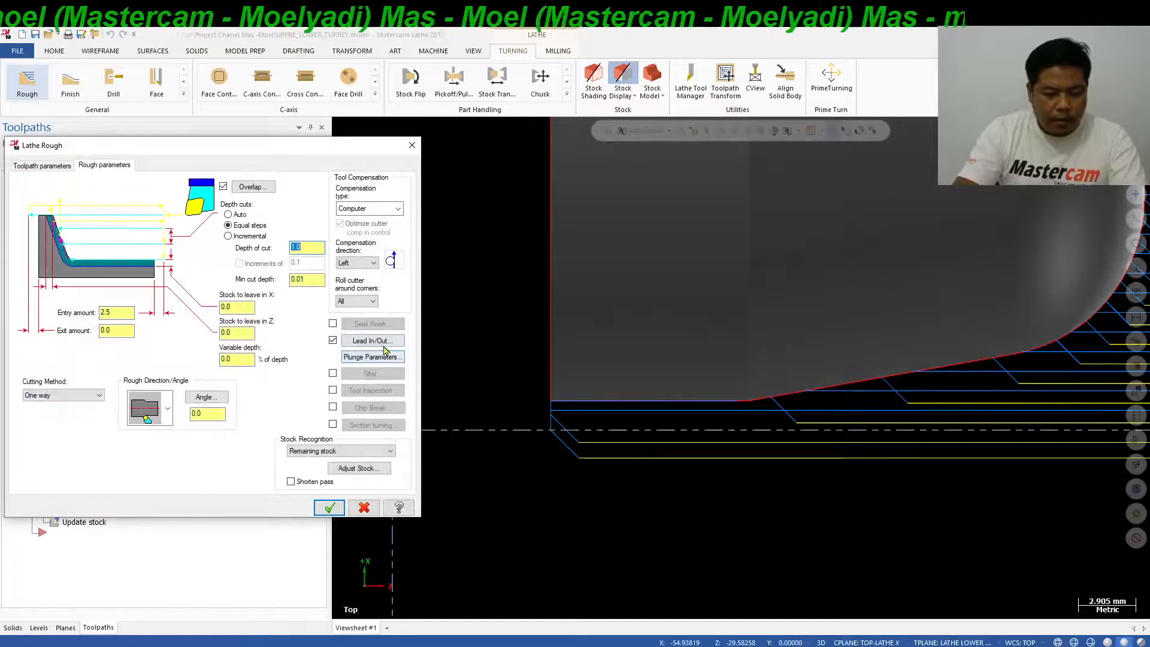
pyautogui.click(372, 340)
pyautogui.click(54, 166)
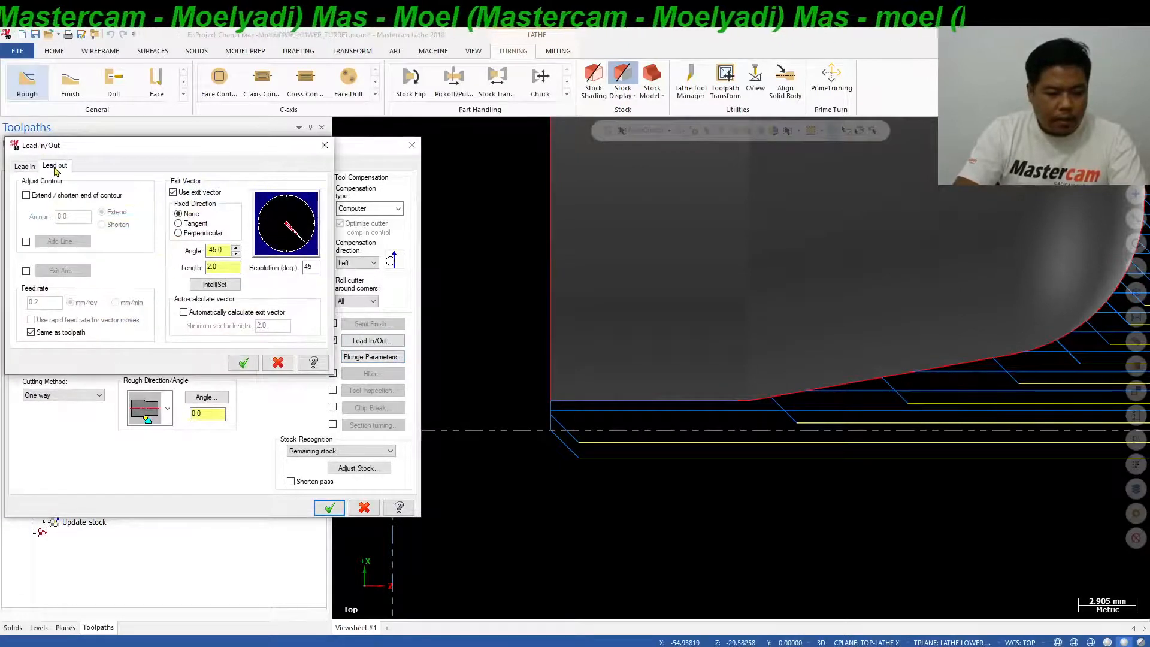
pyautogui.click(27, 195)
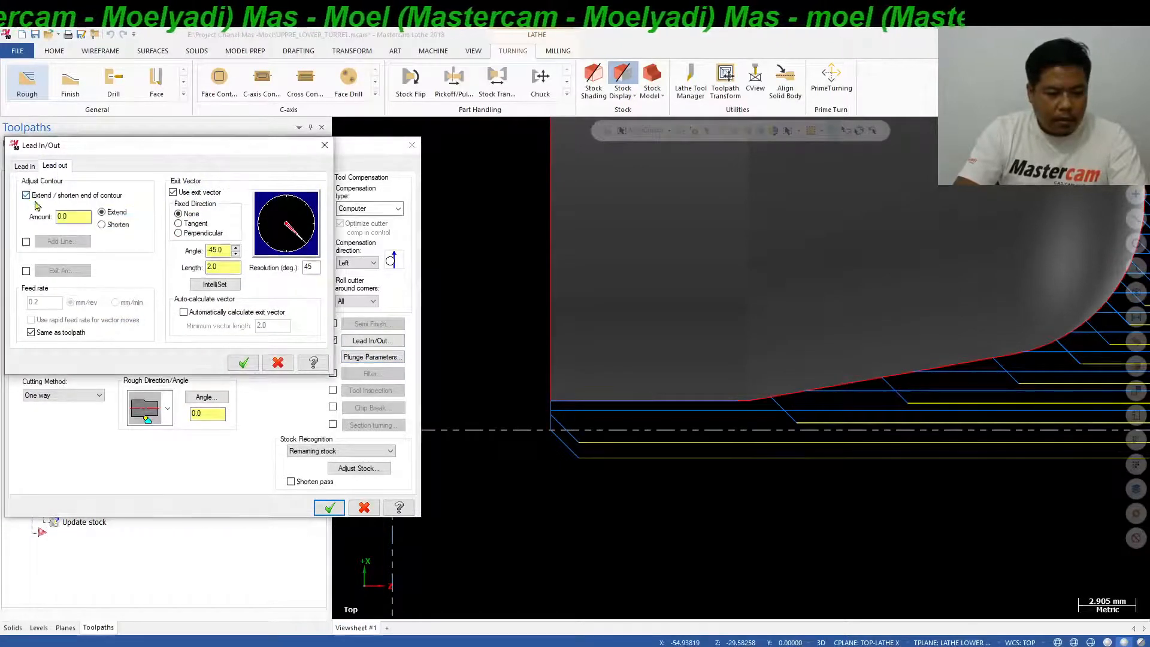
pyautogui.doubleClick(68, 218)
pyautogui.write('3')
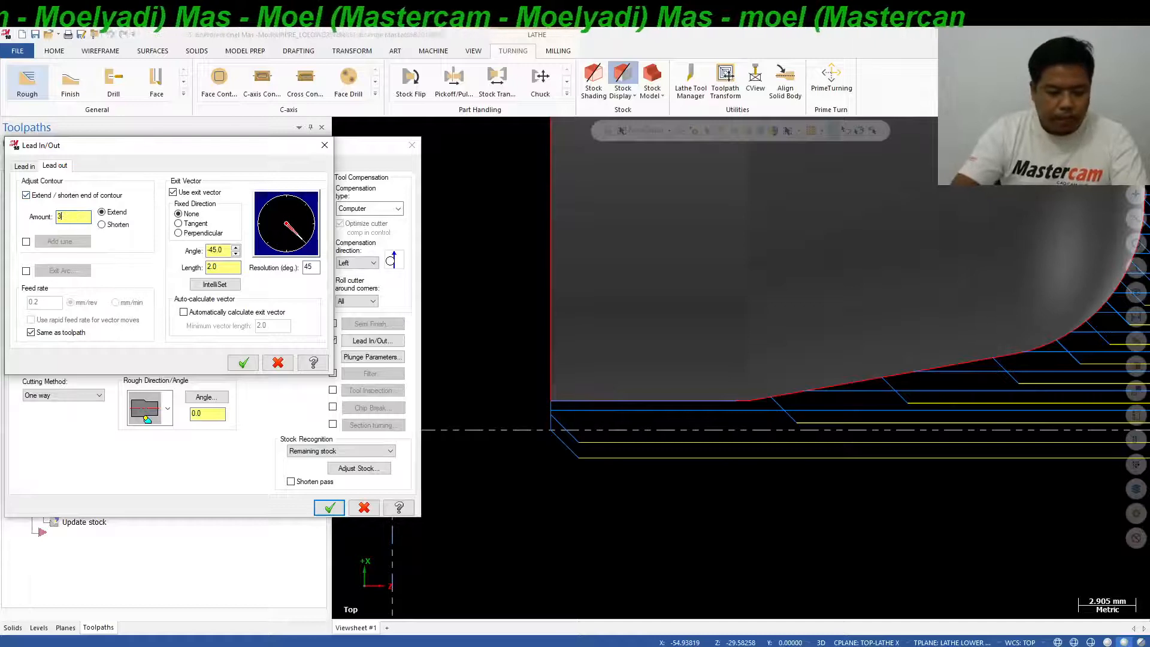
pyautogui.click(243, 363)
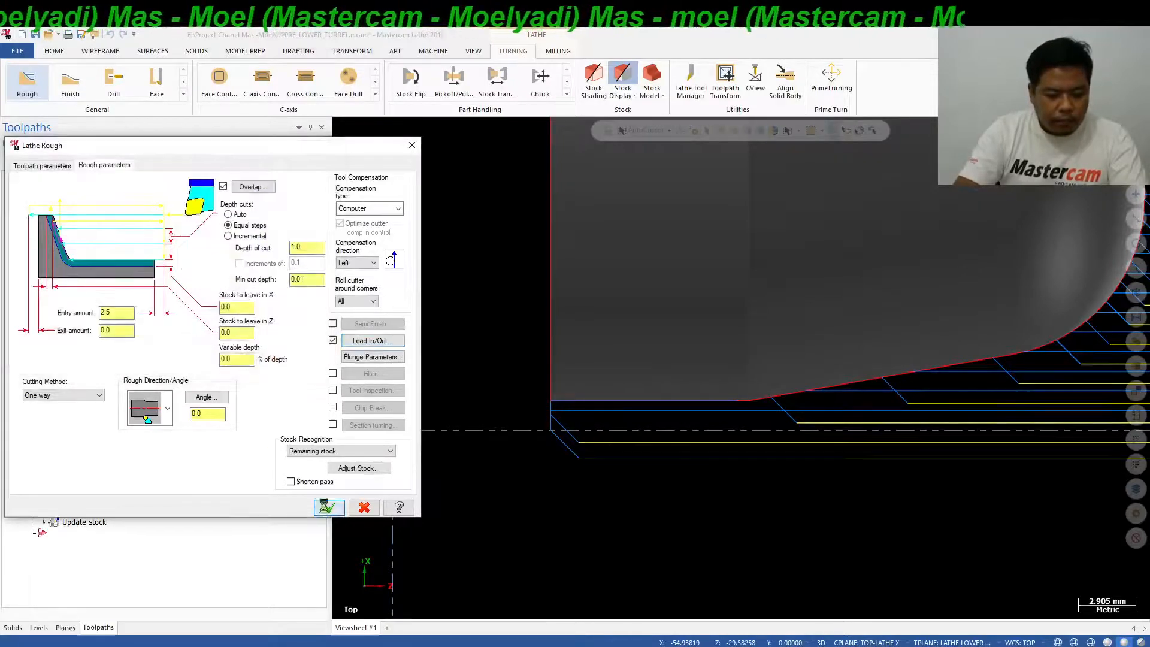
pyautogui.click(330, 507)
# Regenerate the lower-turret Lathe Rough toolpath and check its passes at the chuck-side end.
pyautogui.scroll(-3, 487, 432)
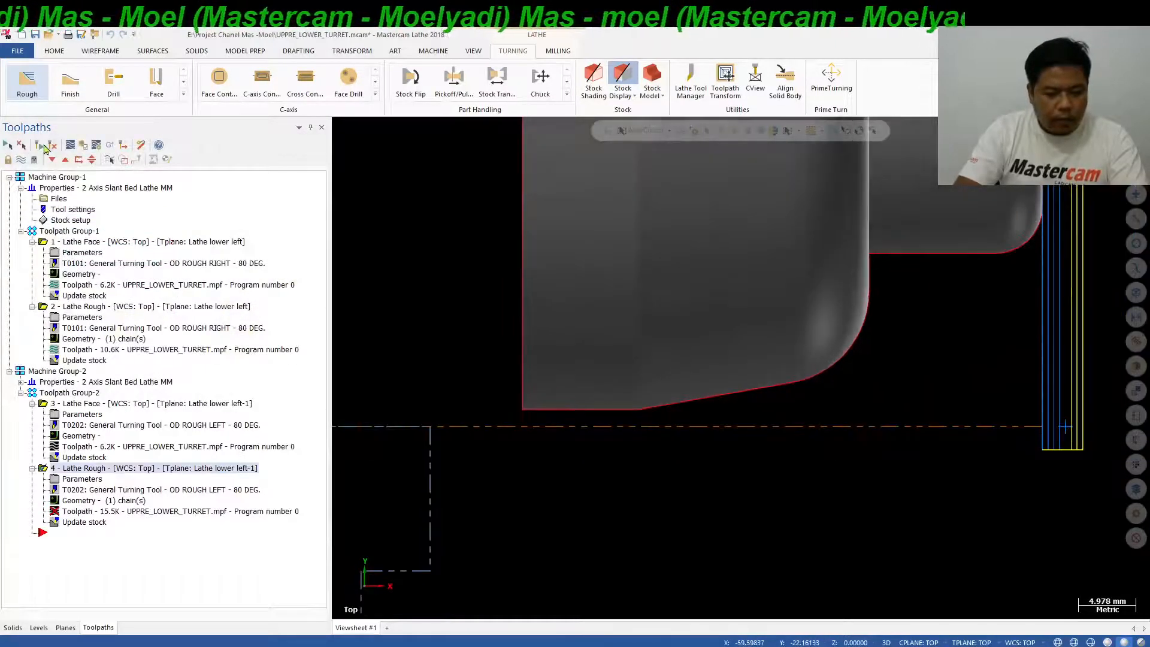
pyautogui.click(41, 149)
pyautogui.scroll(-1, 506, 418)
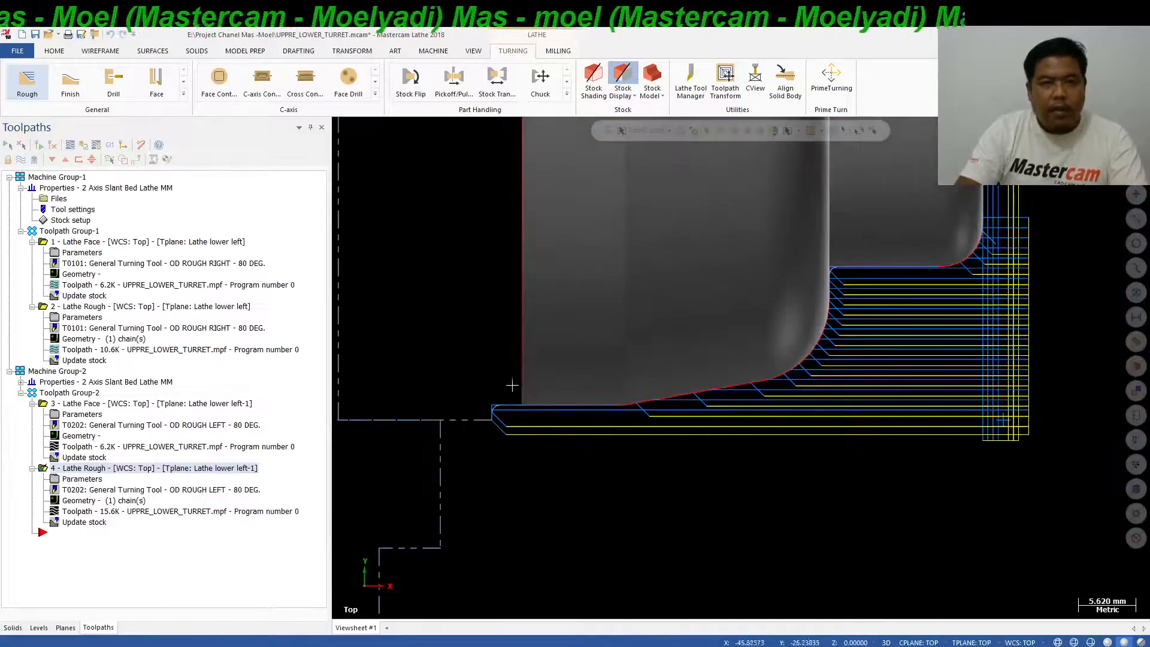
pyautogui.scroll(-1, 506, 417)
pyautogui.scroll(-2, 513, 418)
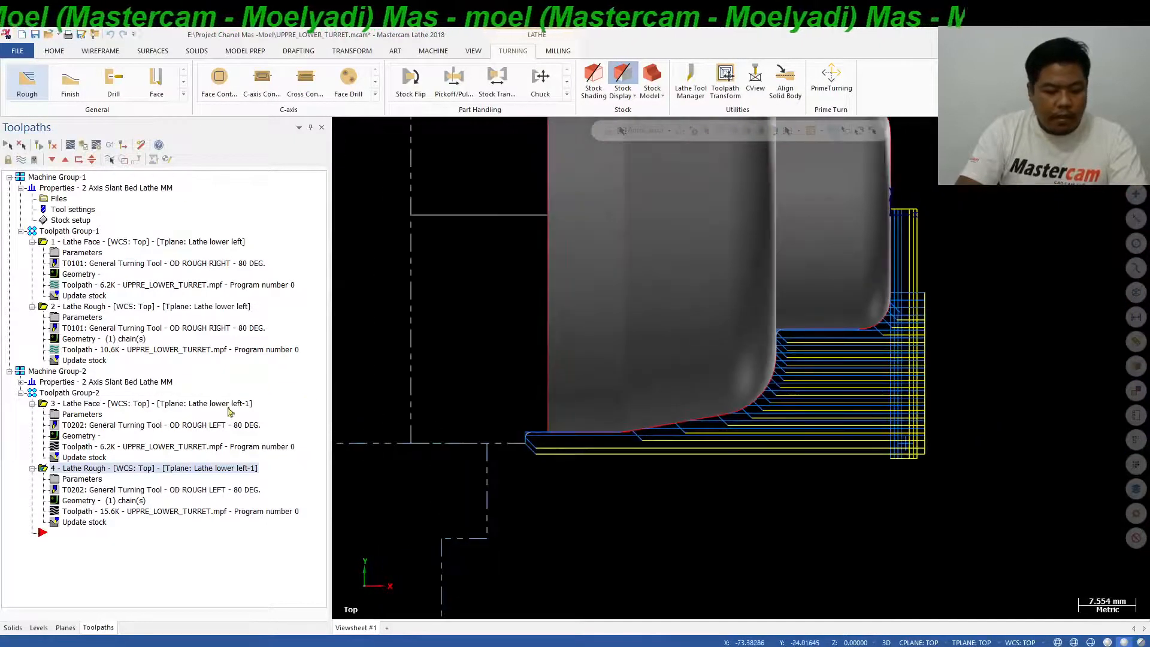
# Hide the Machine Group-2 toolpaths and display the upper-turret toolpaths of Toolpath Group-1.
pyautogui.click(77, 373)
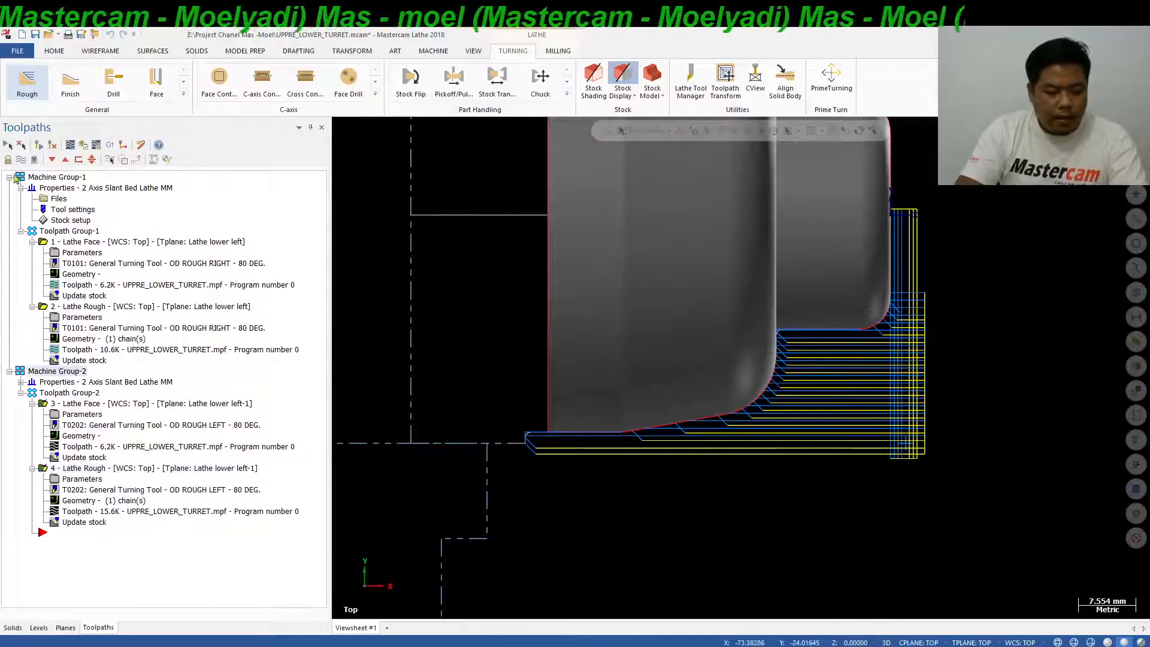
pyautogui.click(21, 160)
pyautogui.scroll(-3, 728, 472)
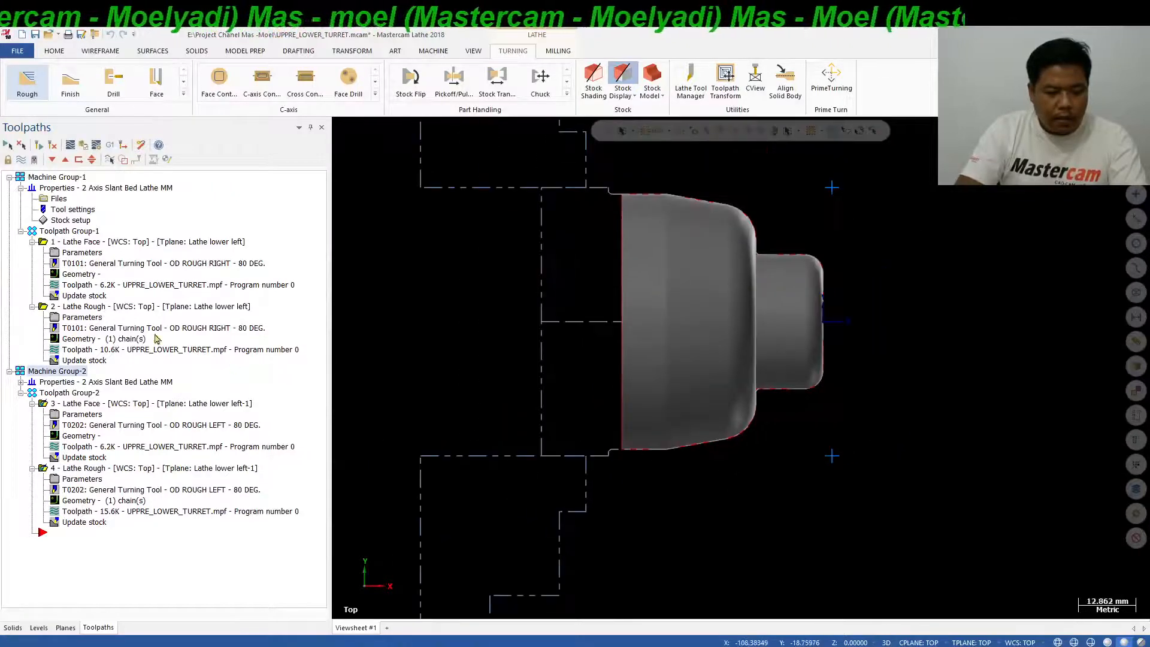
pyautogui.click(80, 232)
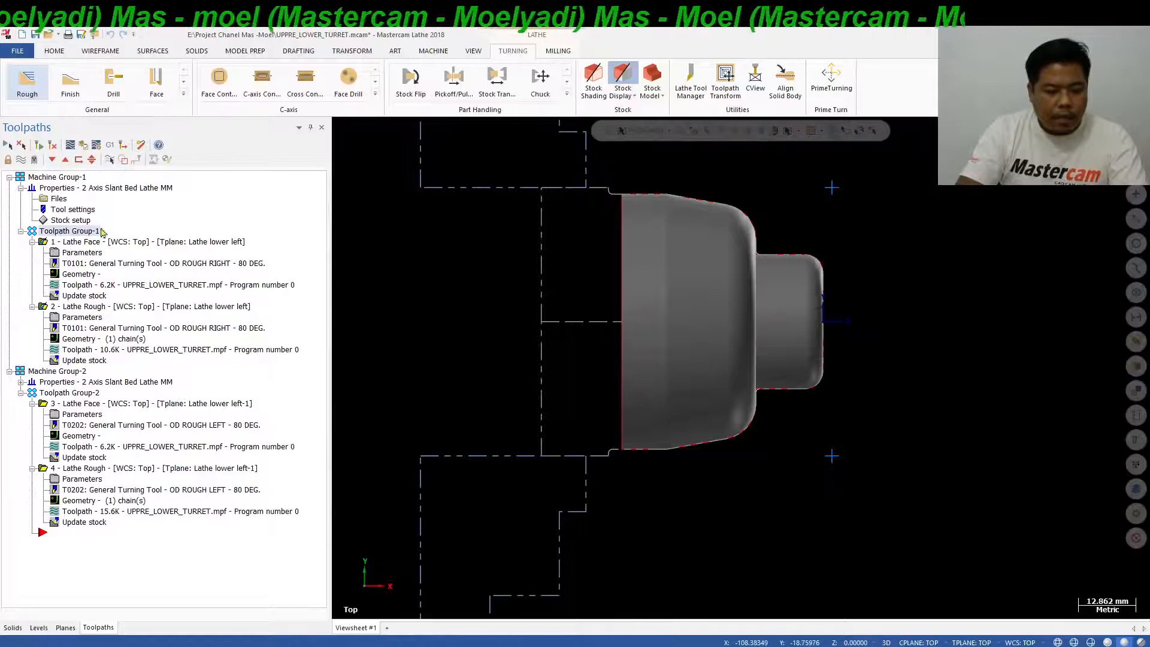
pyautogui.click(22, 160)
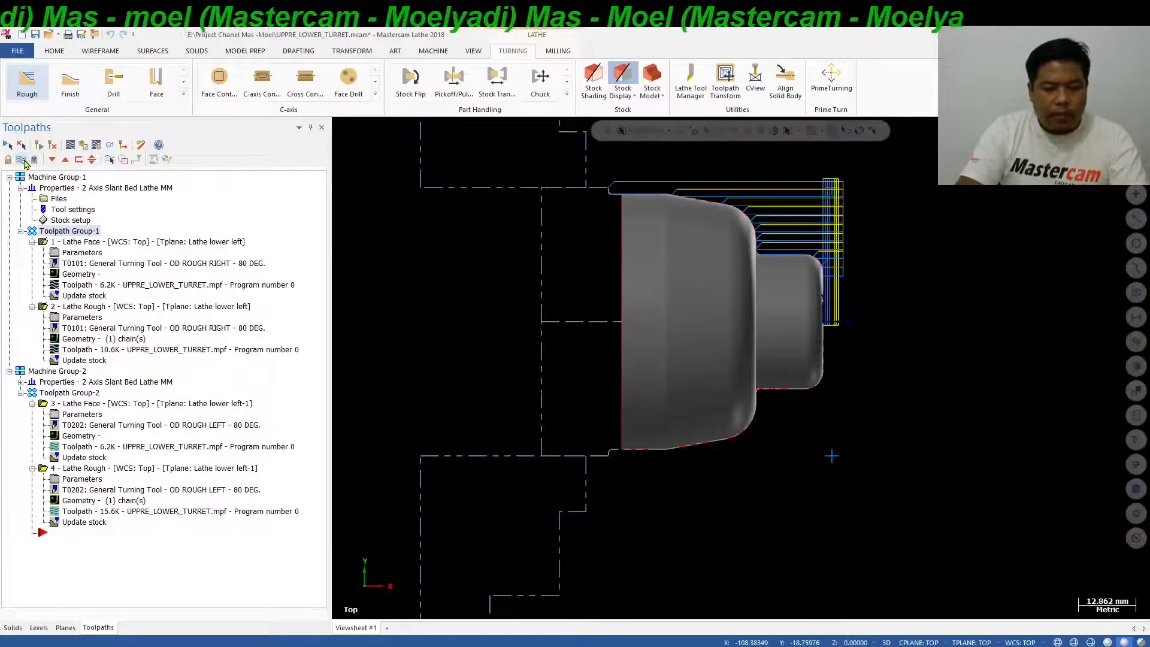
pyautogui.click(23, 160)
pyautogui.click(23, 160)
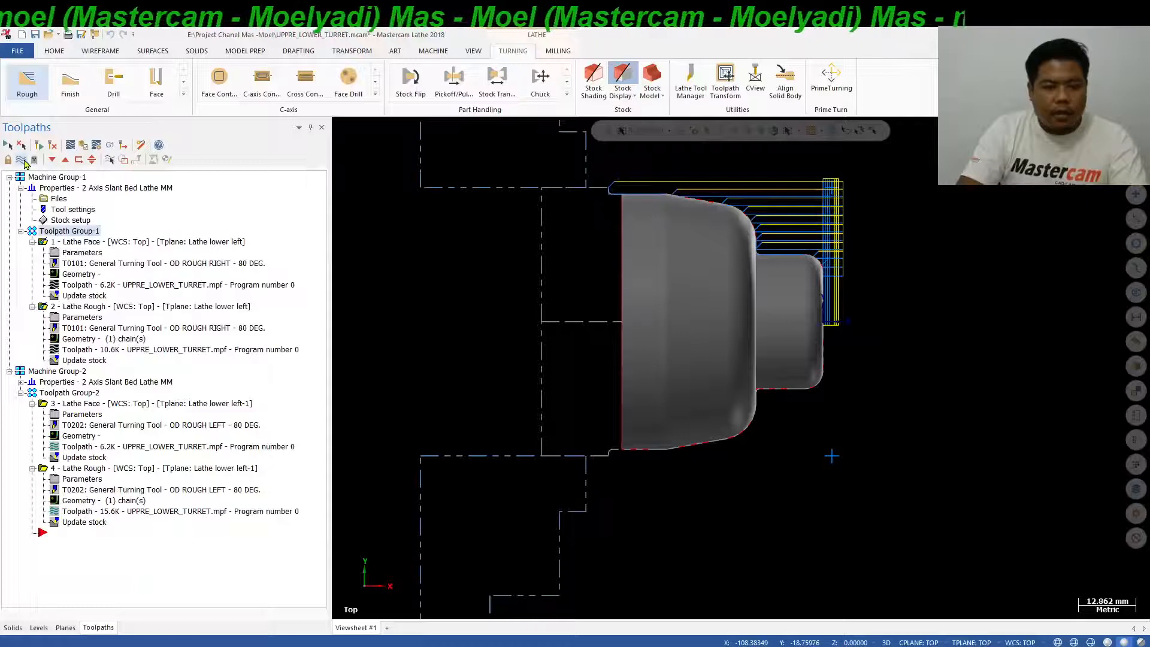
# Display the Toolpath Group-2 toolpaths alongside the upper-turret toolpaths.
pyautogui.click(90, 394)
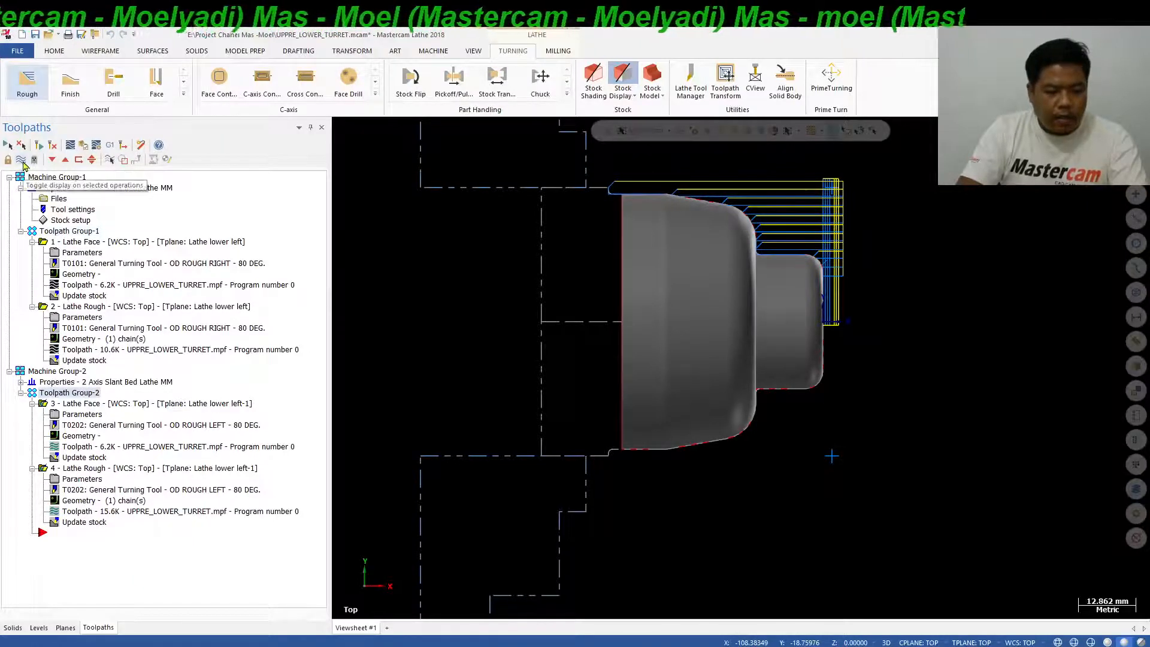
pyautogui.click(22, 161)
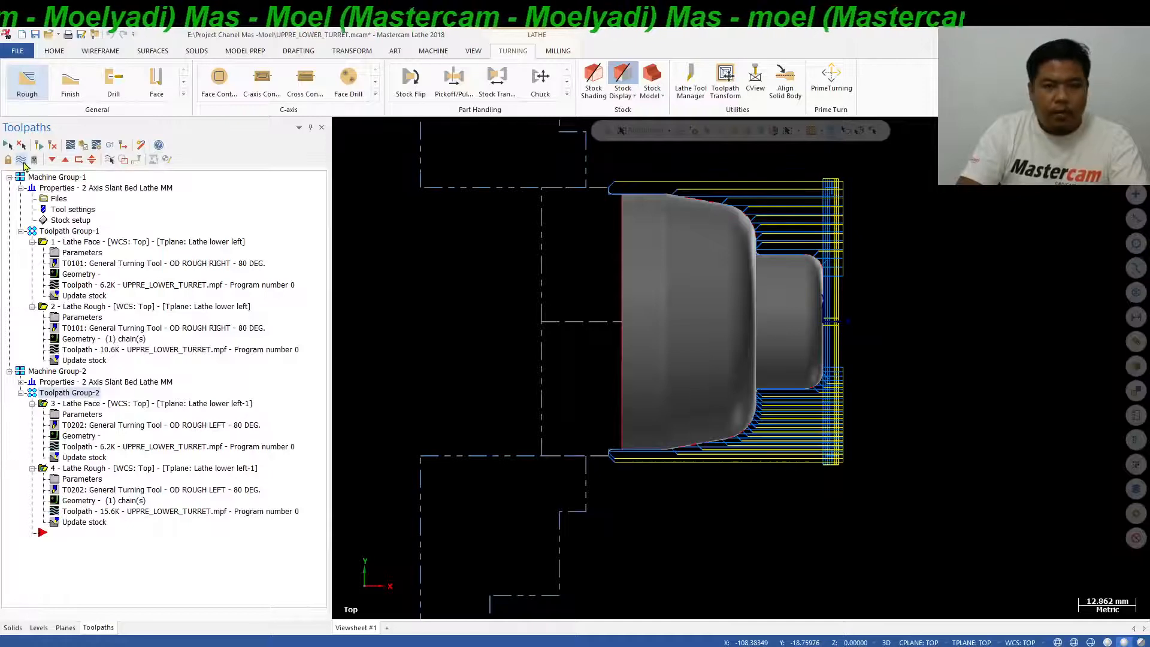
pyautogui.click(22, 160)
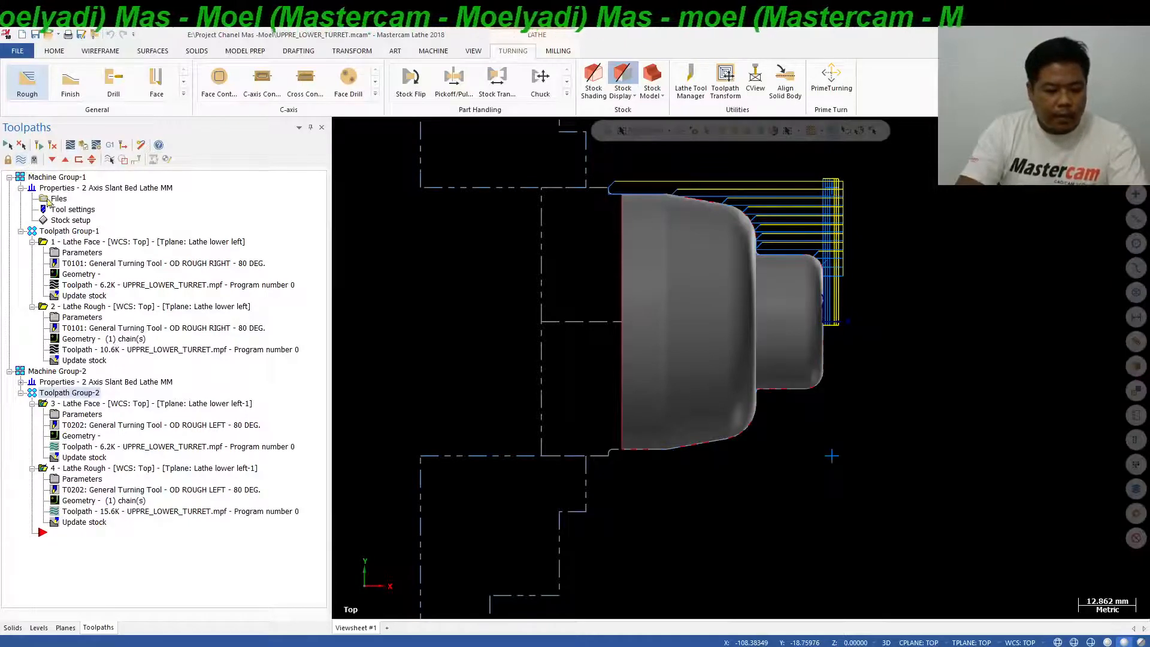
pyautogui.click(22, 160)
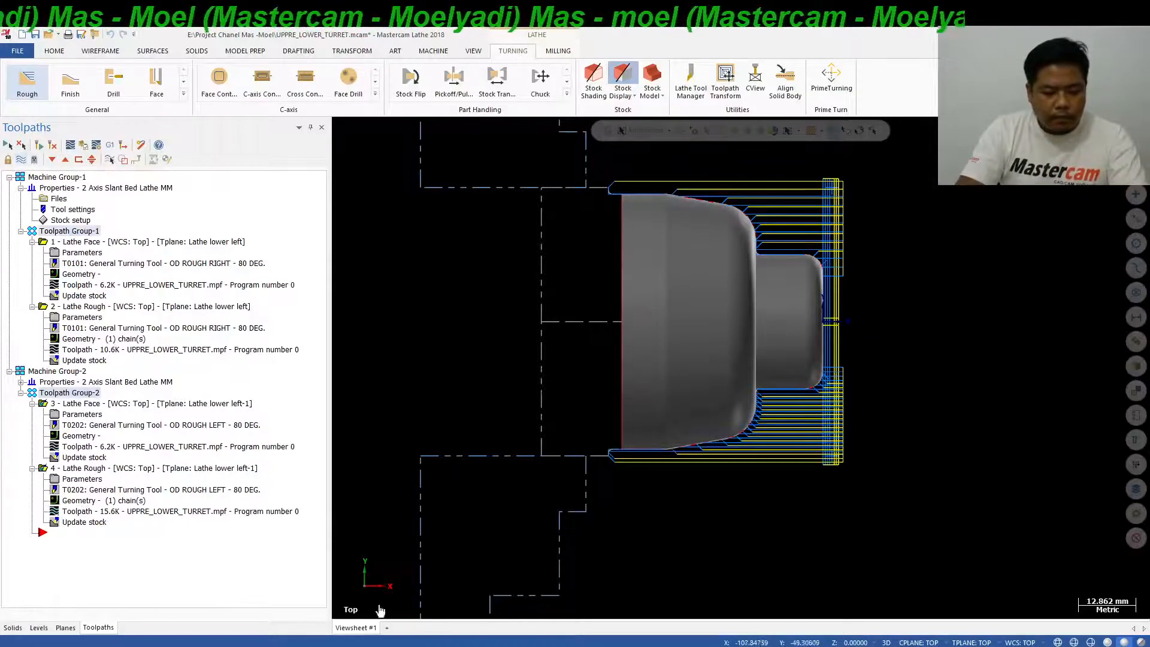
# View the upper and lower turret axis directions on the PowerPoint slide and switch back to Mastercam.
pyautogui.click(392, 646)
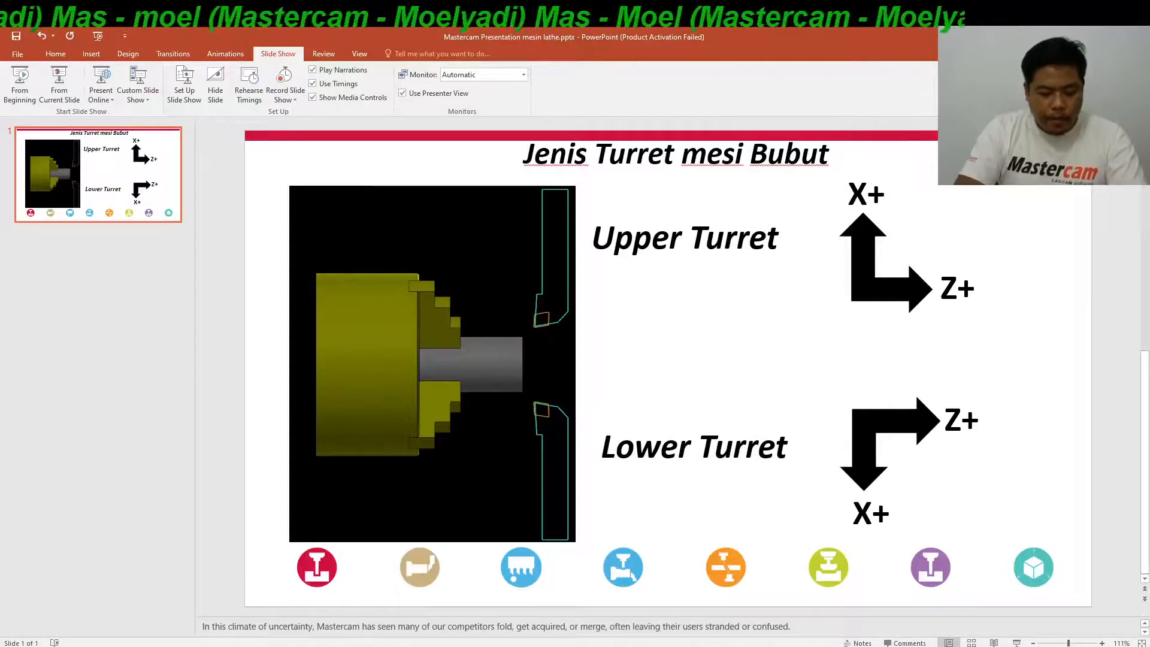
pyautogui.click(363, 642)
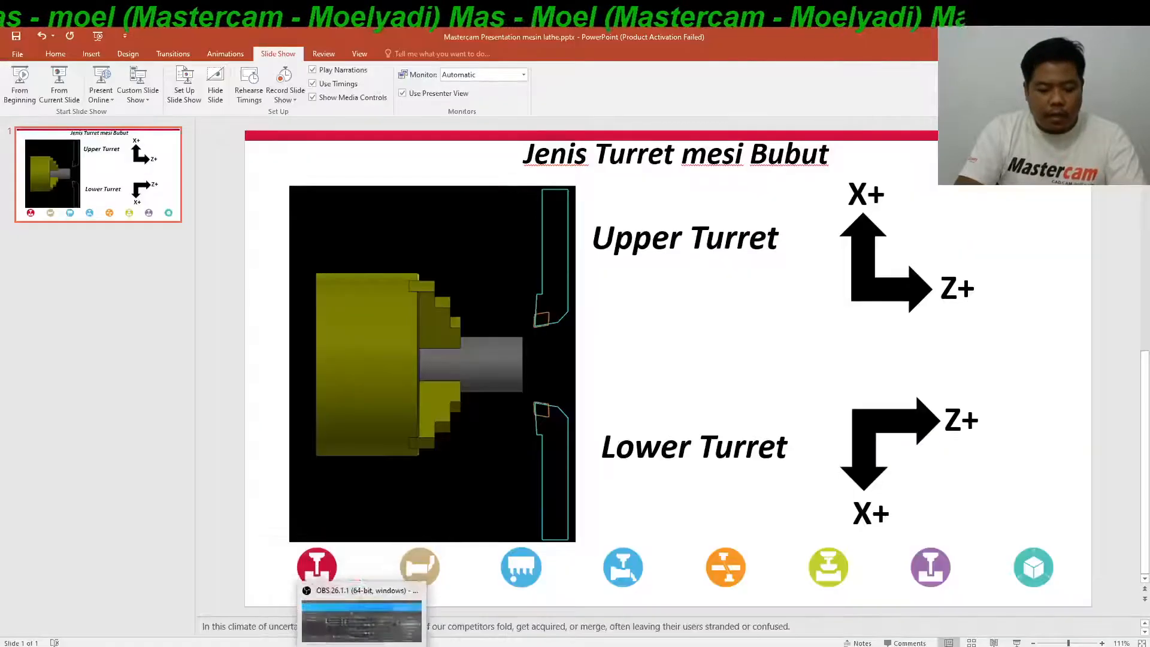
pyautogui.click(340, 645)
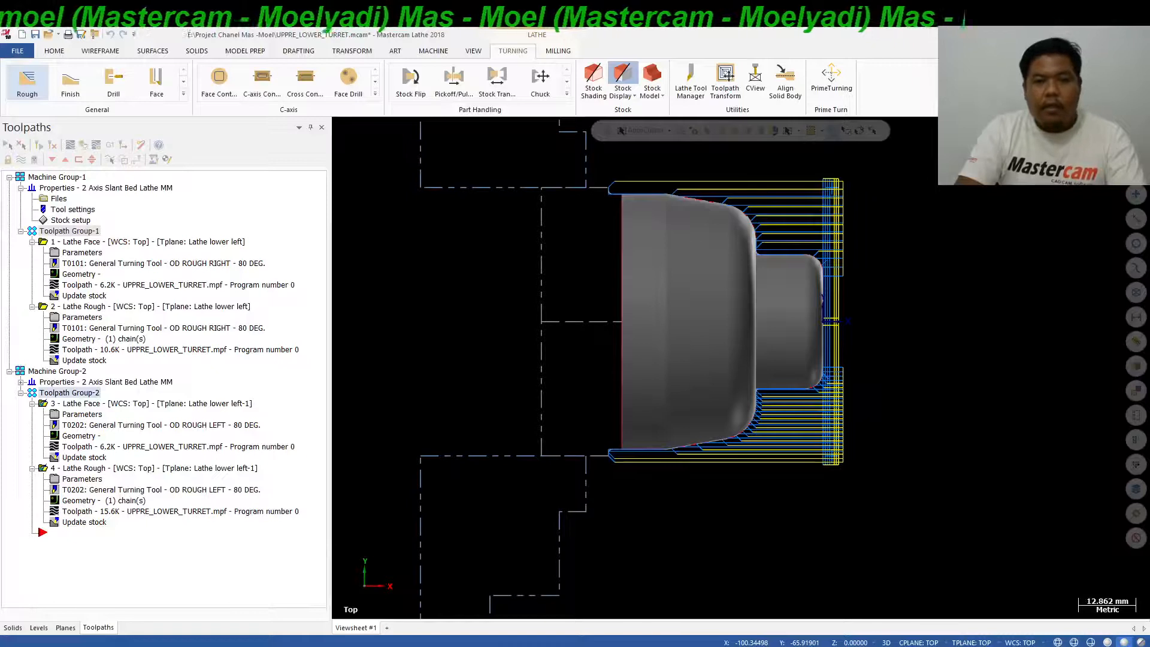